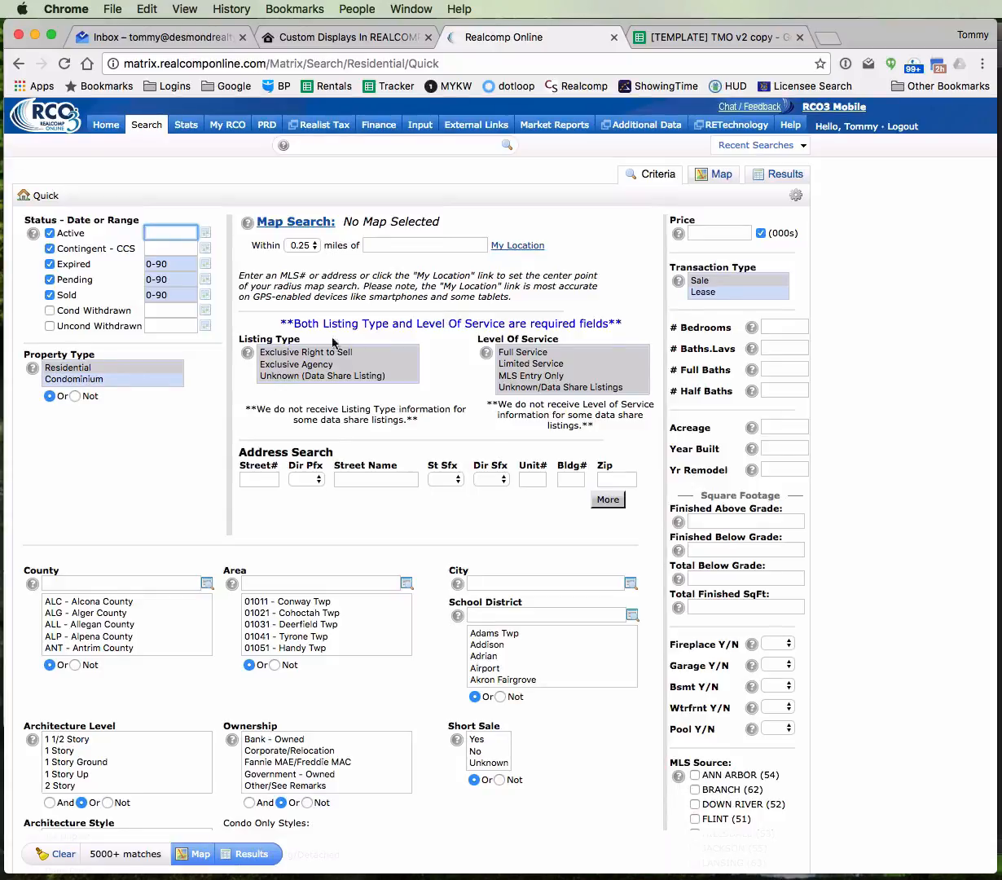
Search residential listings in the city of Clawson and show the results in the my:Analysis Detail display
click(535, 581)
text(clawson)
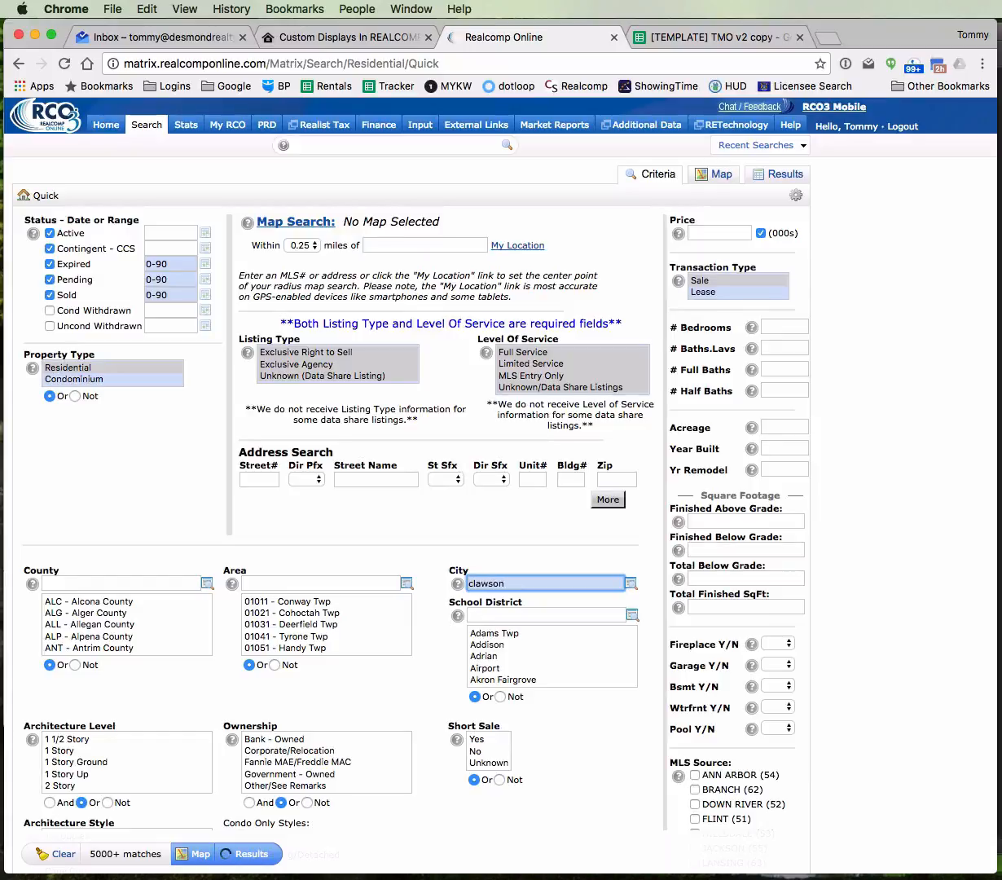
key(Return)
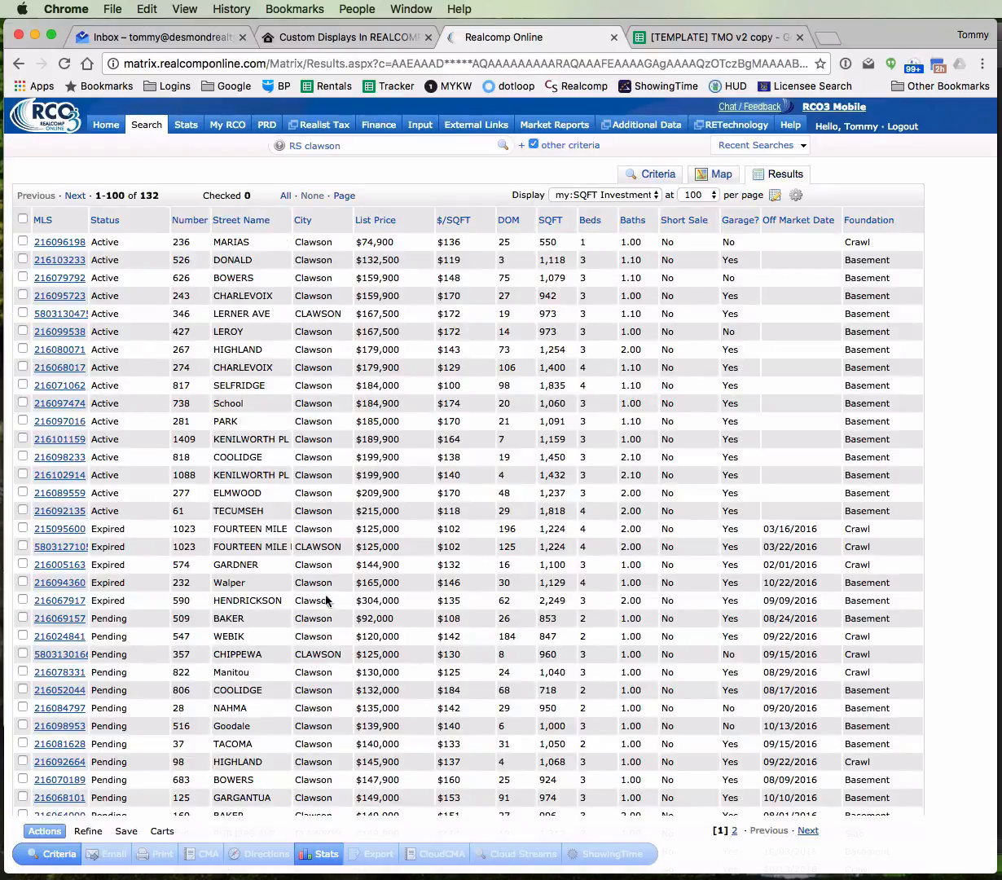
click(624, 195)
click(627, 233)
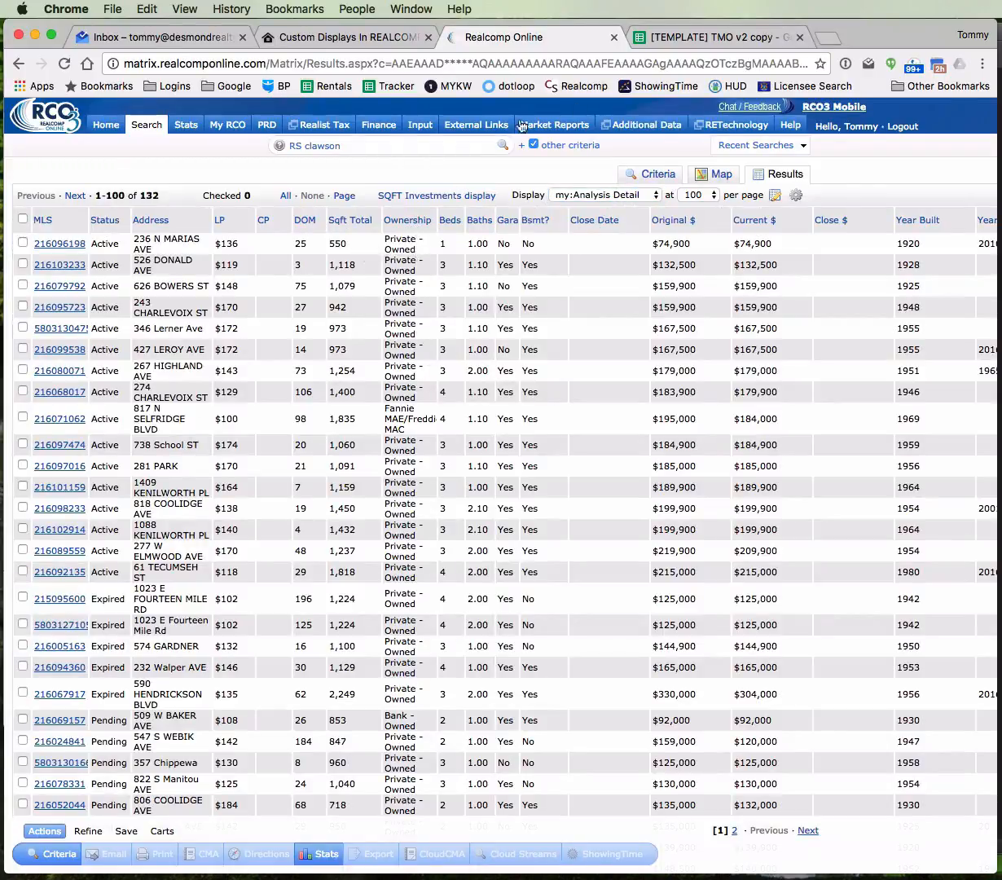
Return to the search criteria and clear the city field
click(656, 176)
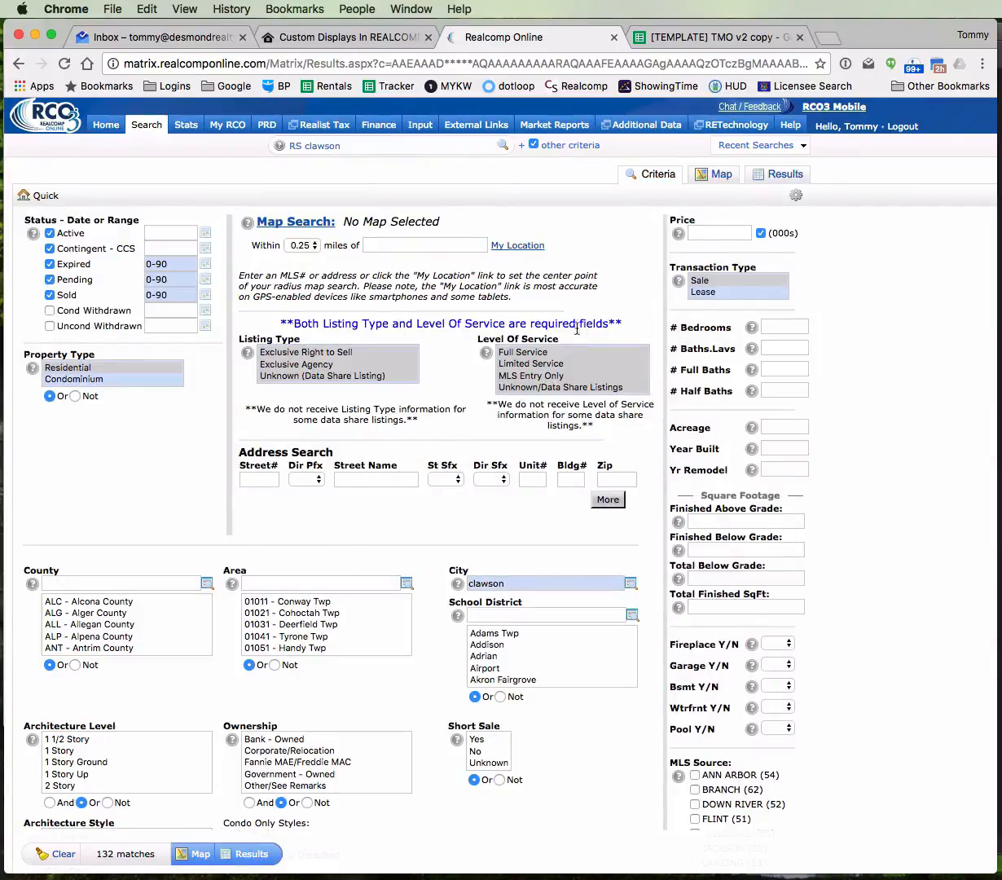
drag(988, 870, 989, 864)
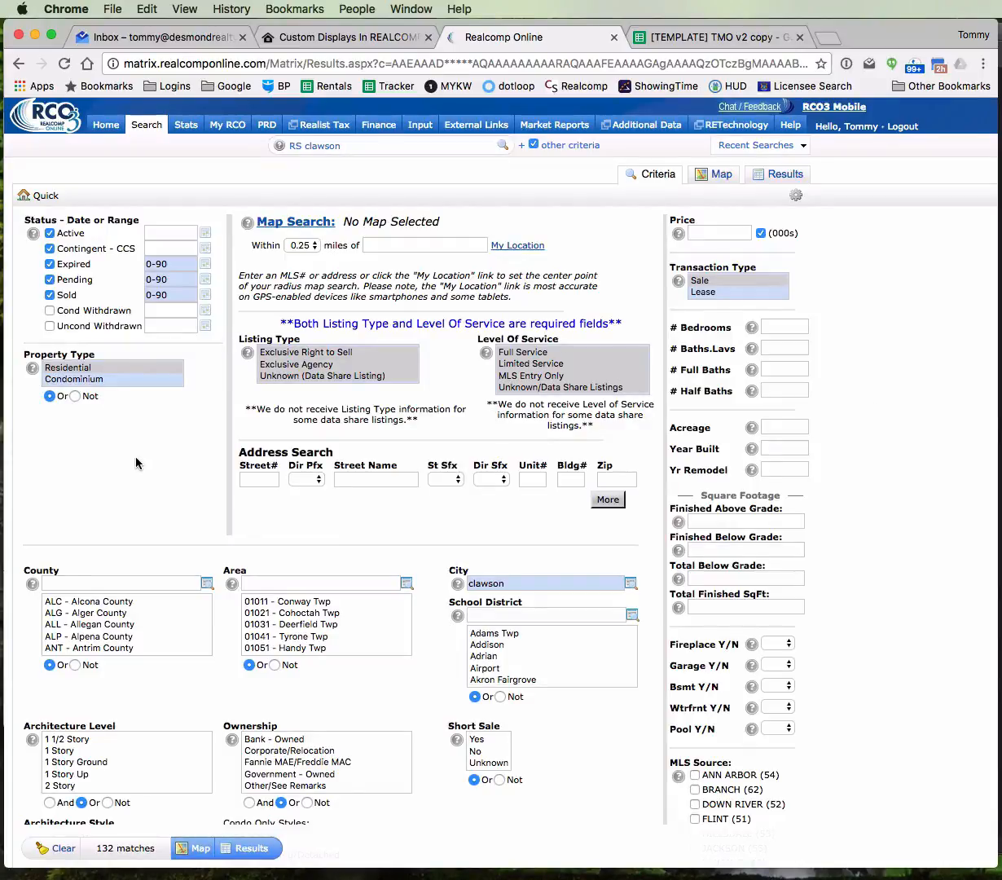
drag(522, 582, 416, 562)
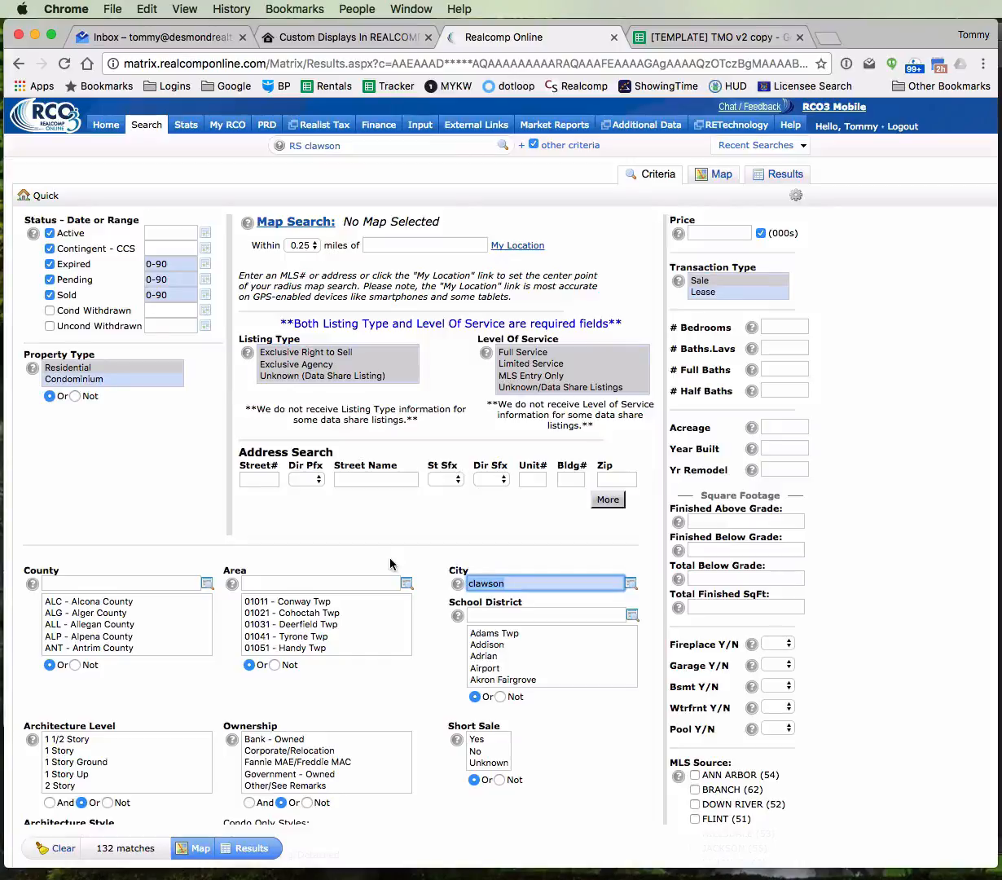
key(BackSpace)
click(177, 448)
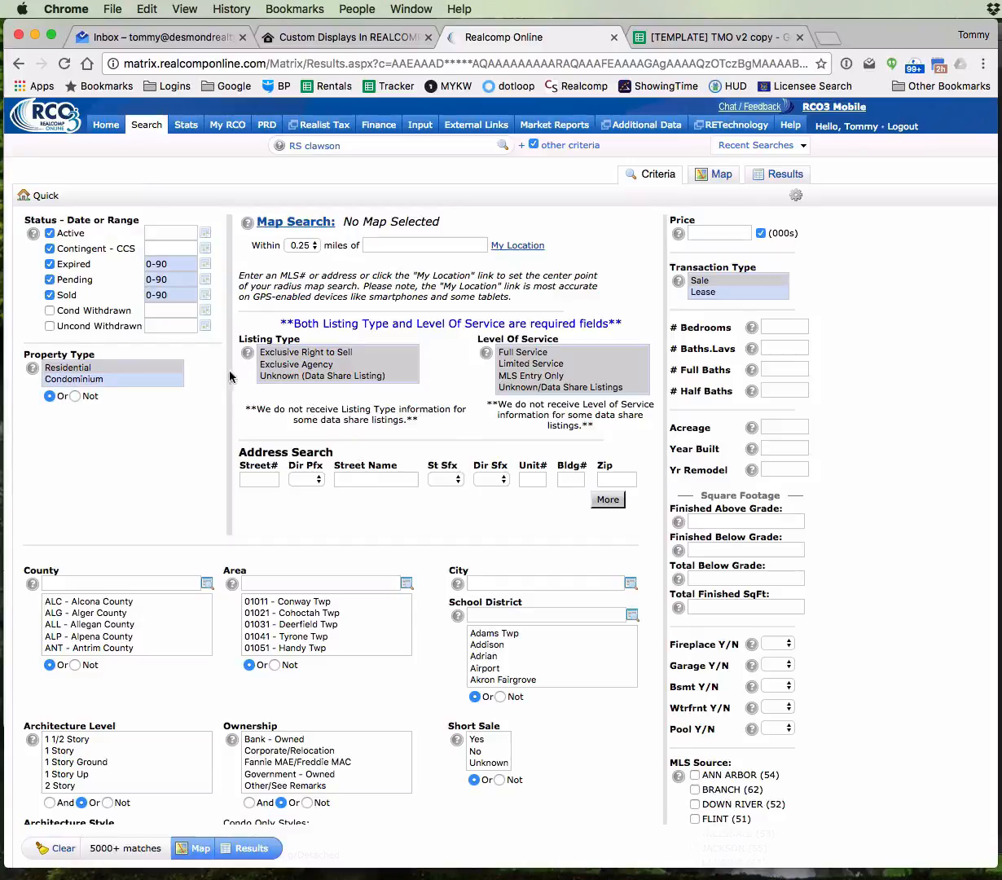
click(491, 581)
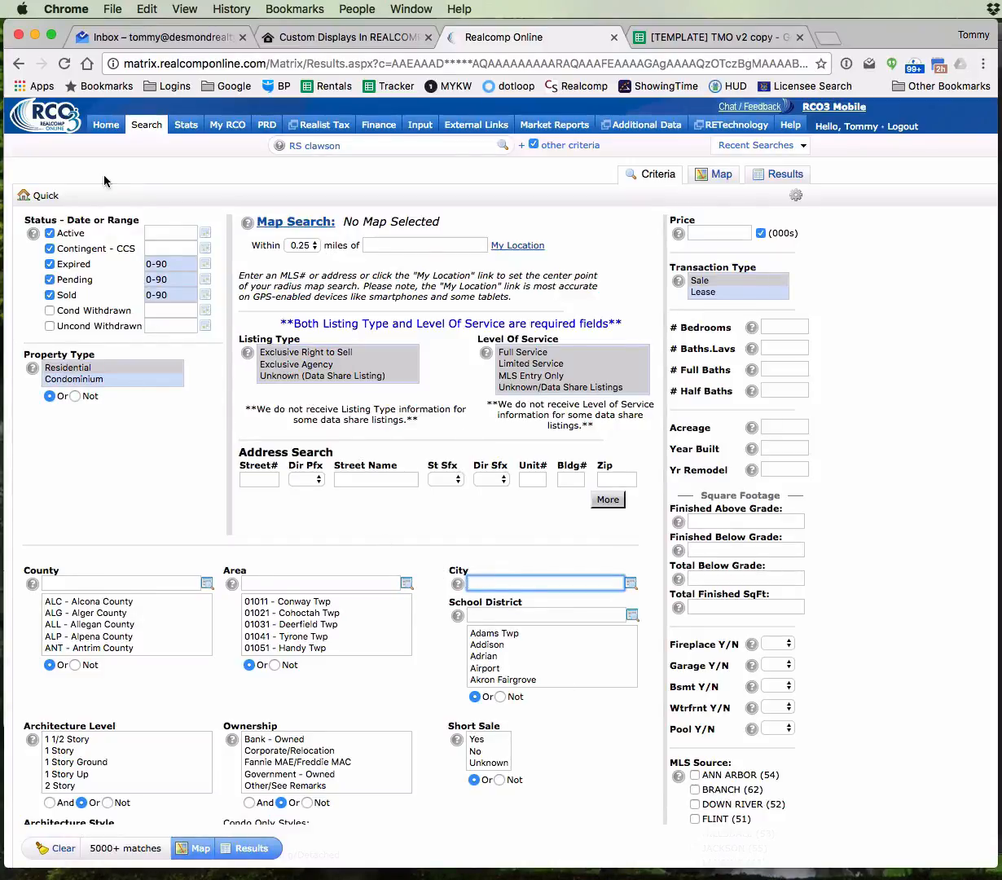
Clear the shortcut search text and open a fresh Quick residential search
click(347, 147)
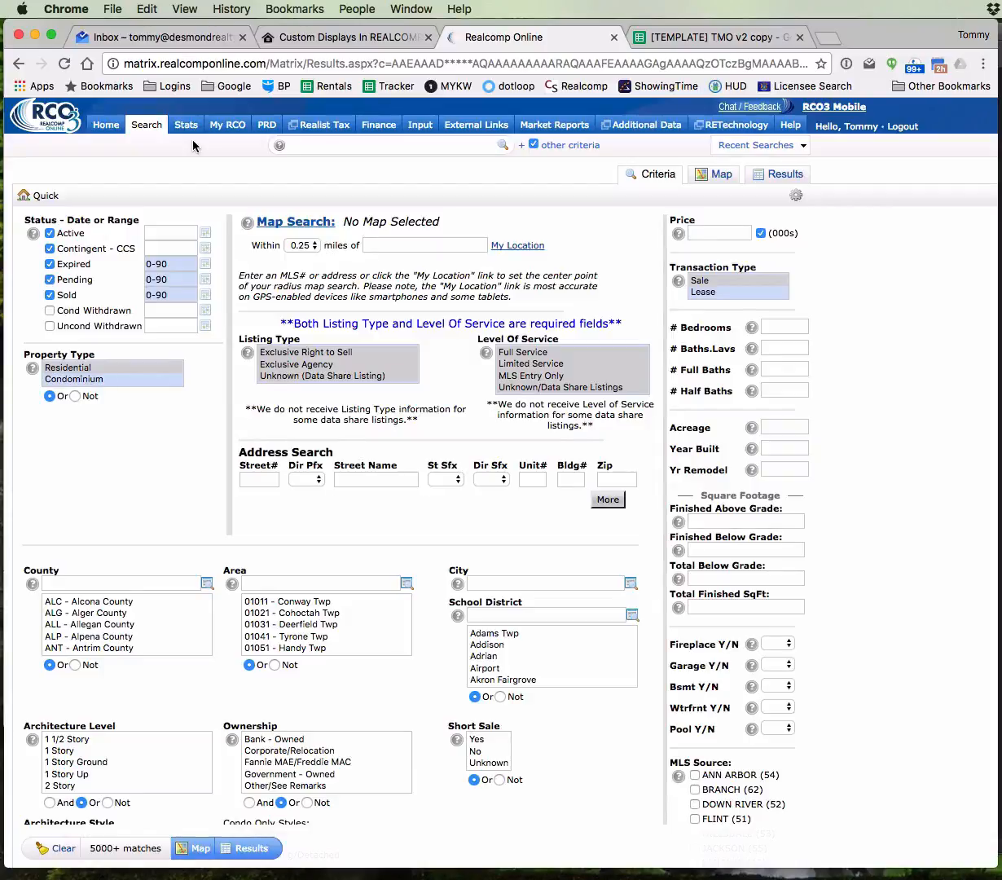
text(/)
mouse_move(146, 125)
click(168, 171)
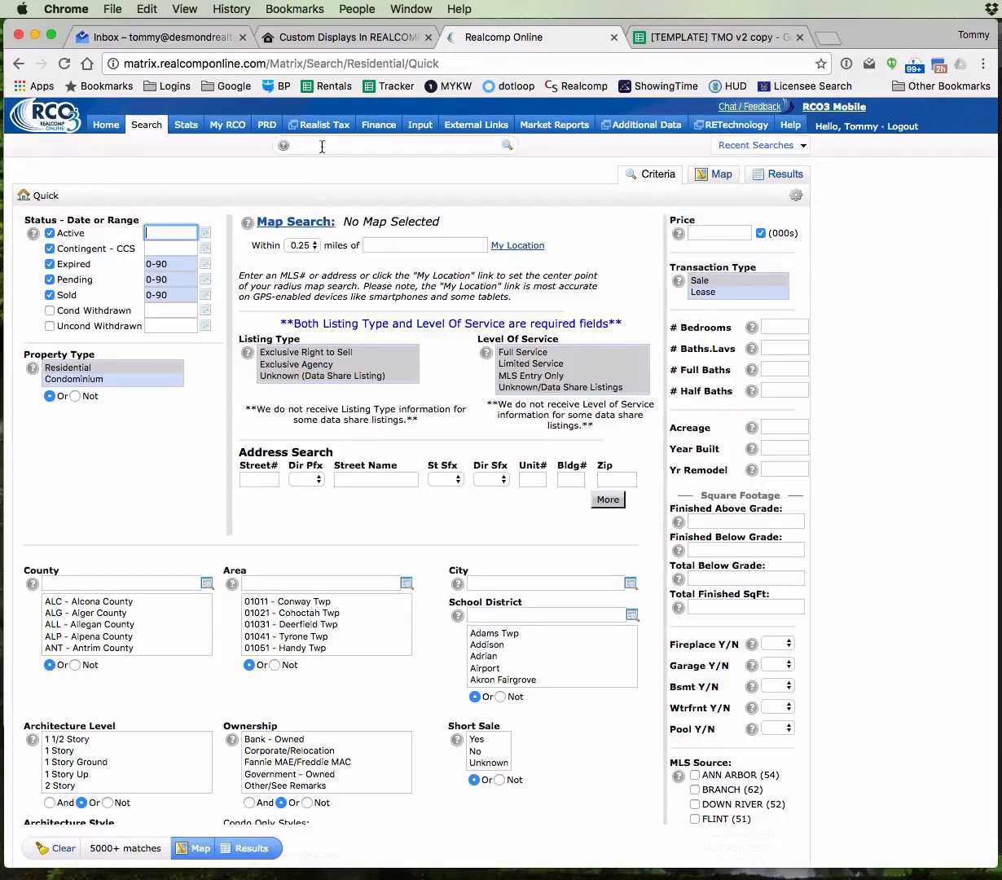
Run the shortcut search "/tmo troy" to list the Troy properties
click(303, 144)
text(/tmo troy)
key(Return)
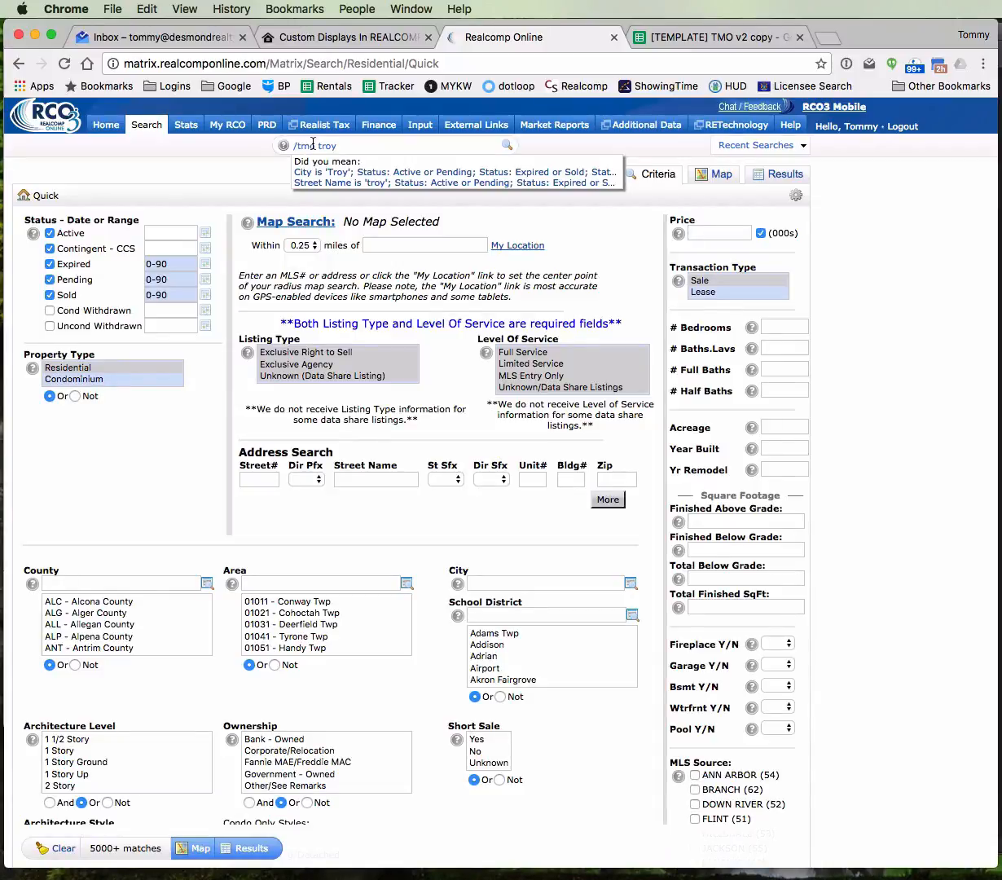
mouse_move(232, 147)
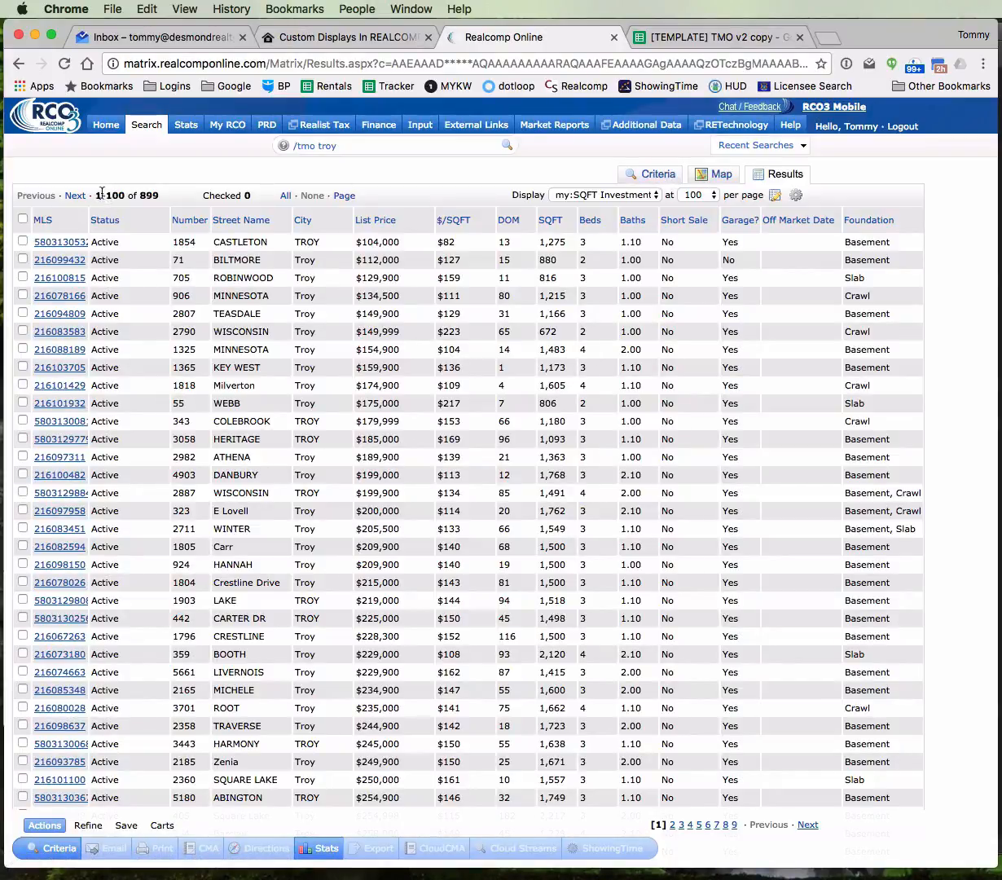
Review the criteria applied by the Troy search and the range of results shown on the first page
click(654, 174)
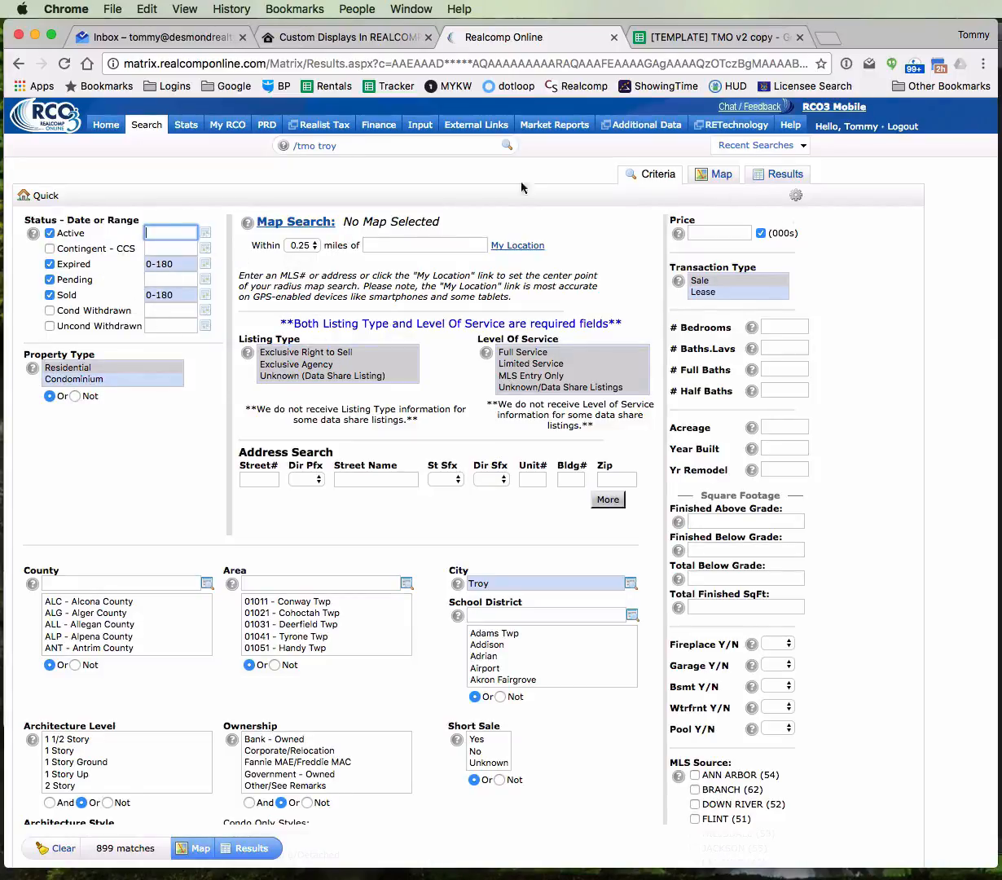
click(778, 174)
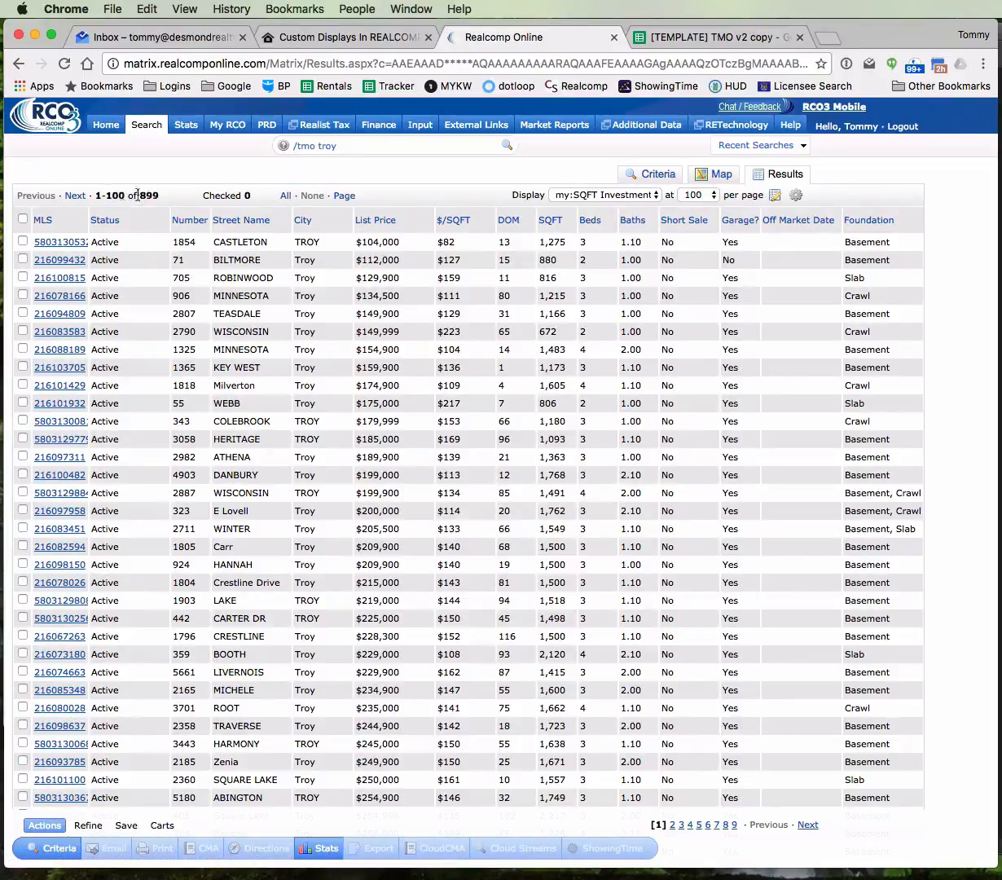
drag(95, 195, 119, 194)
mouse_move(123, 132)
mouse_move(121, 201)
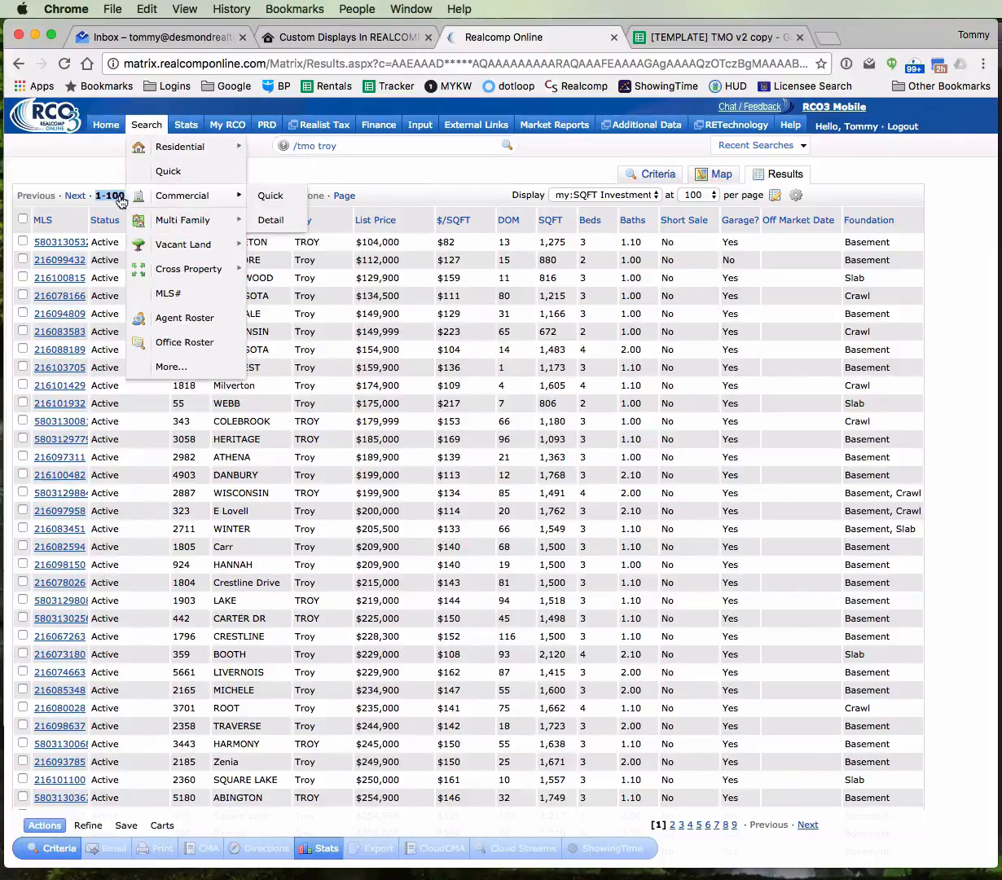
click(86, 165)
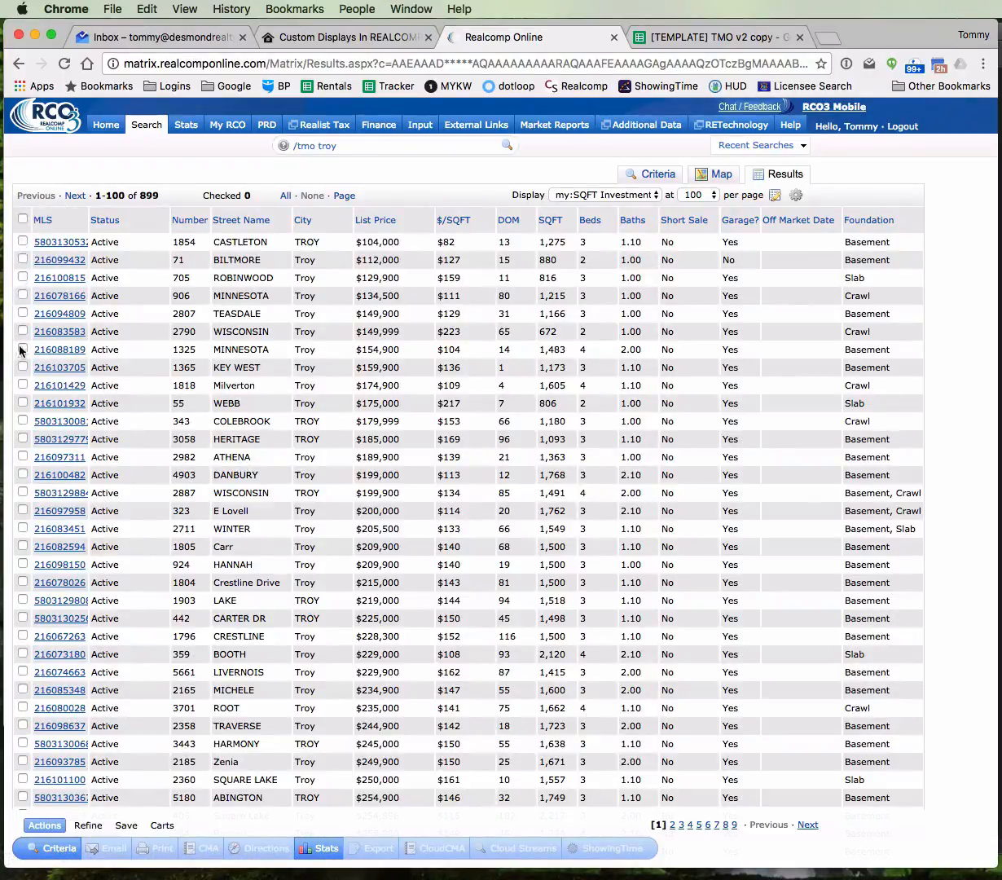
Select all listings on the current results page and look through to the end of the page
click(23, 219)
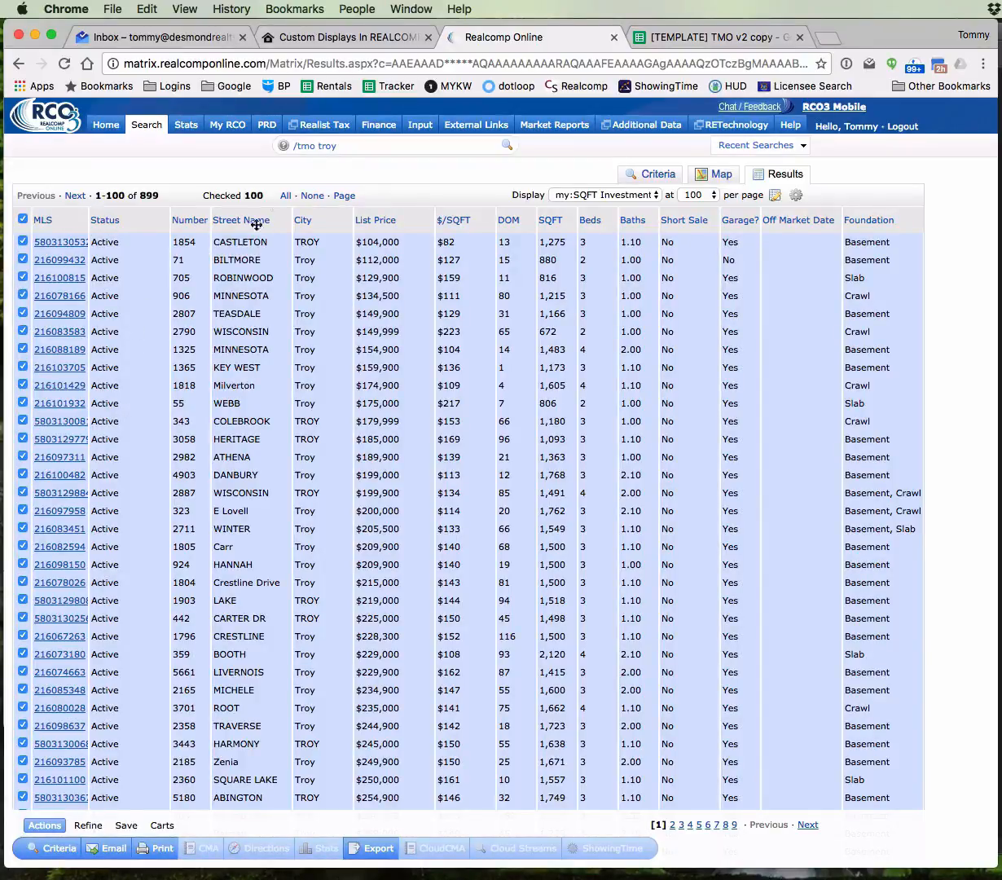
drag(198, 196, 271, 194)
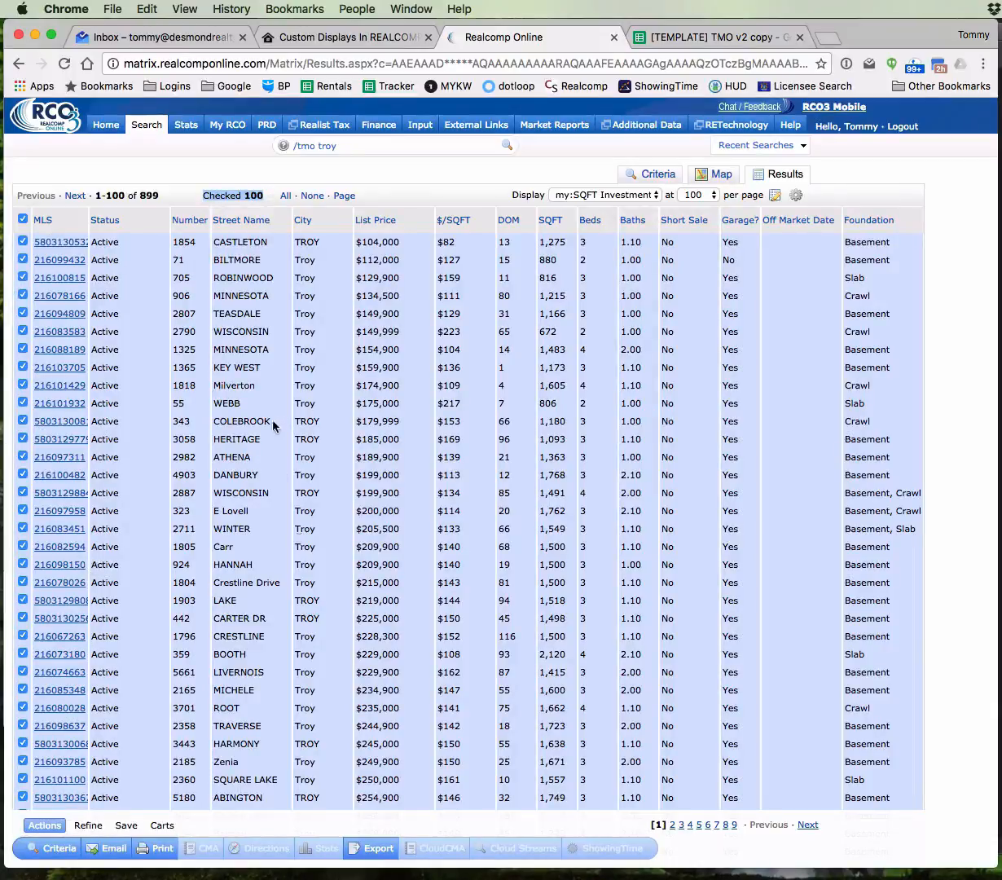
scroll(277, 431, down, 5)
scroll(279, 439, down, 10)
scroll(280, 448, up, 15)
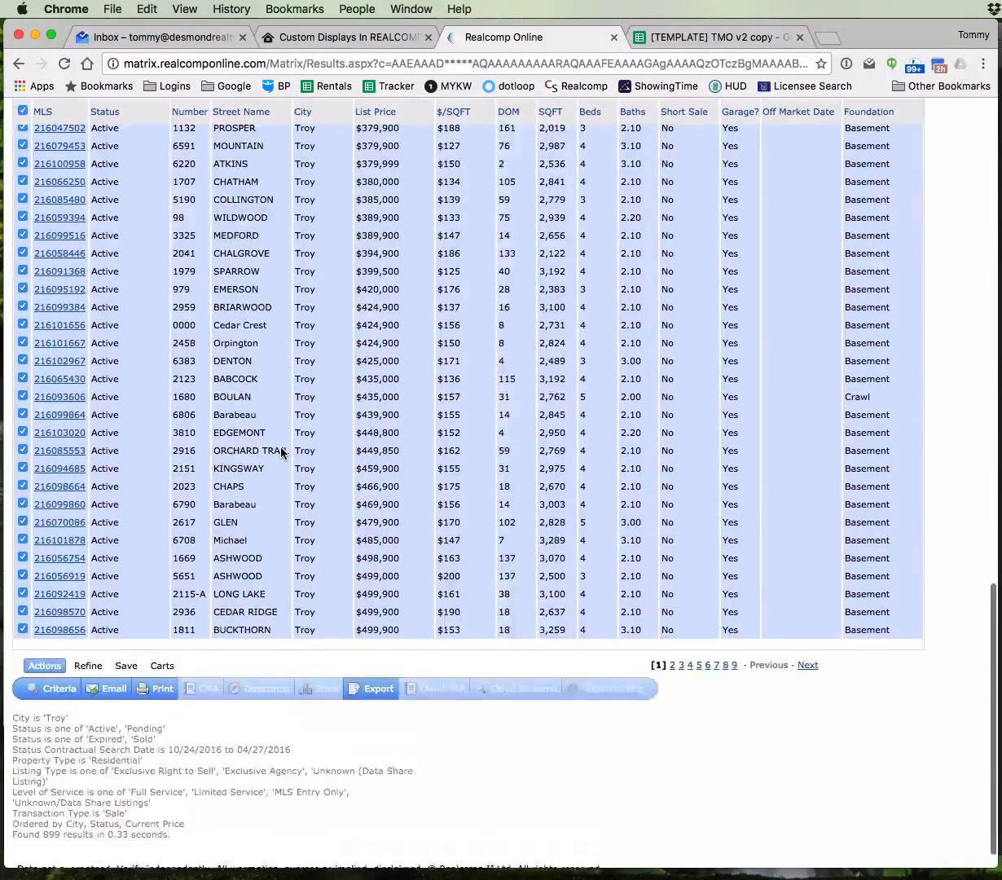
scroll(760, 470, down, 15)
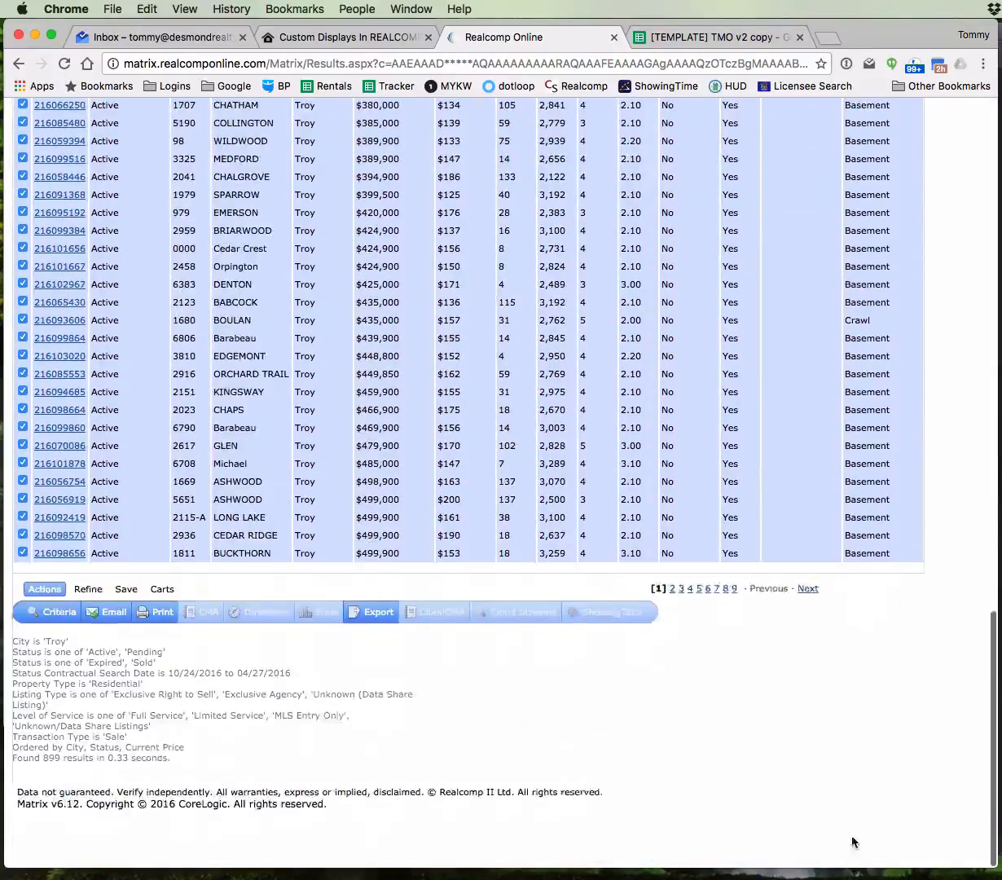
scroll(517, 592, up, 15)
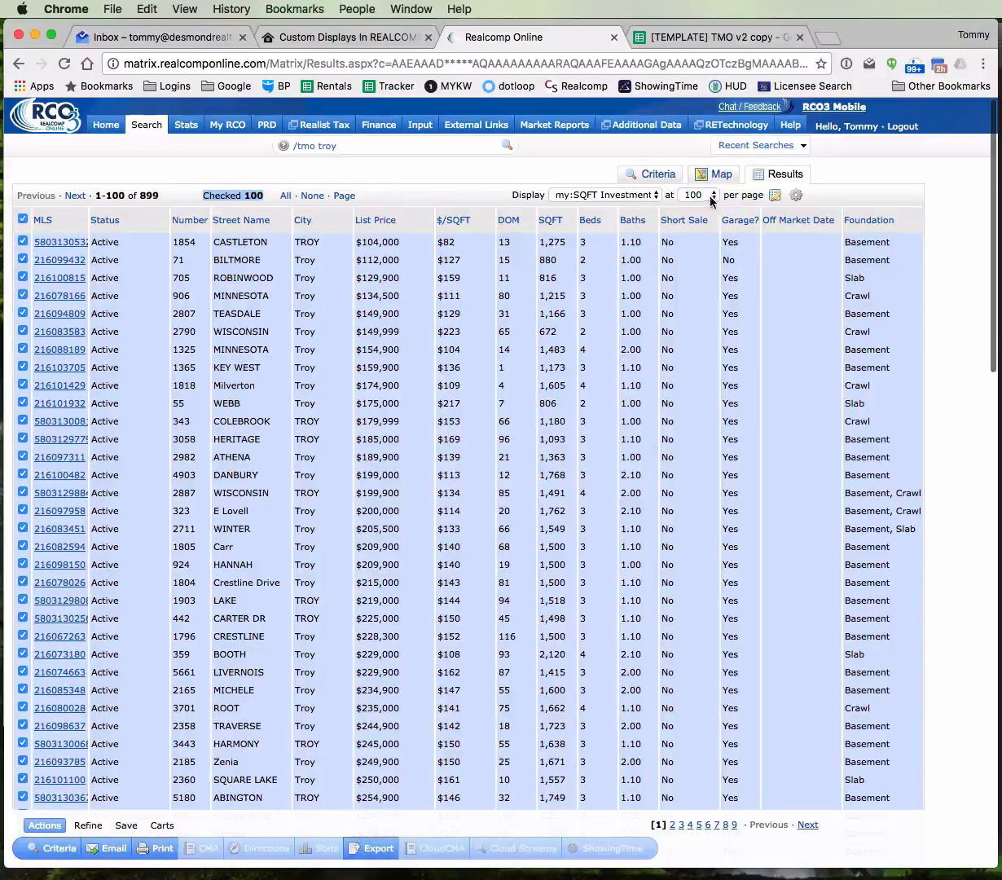
Check the available results-per-page options and clear the page's listing selection
click(699, 197)
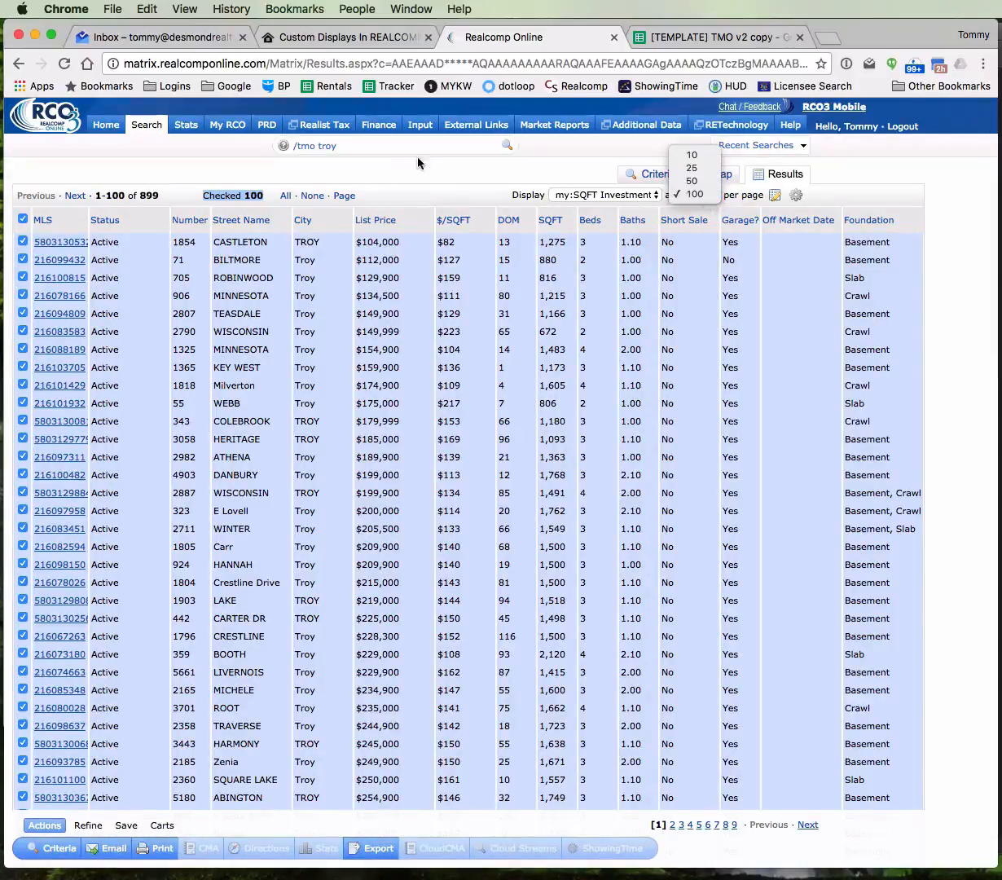
click(391, 167)
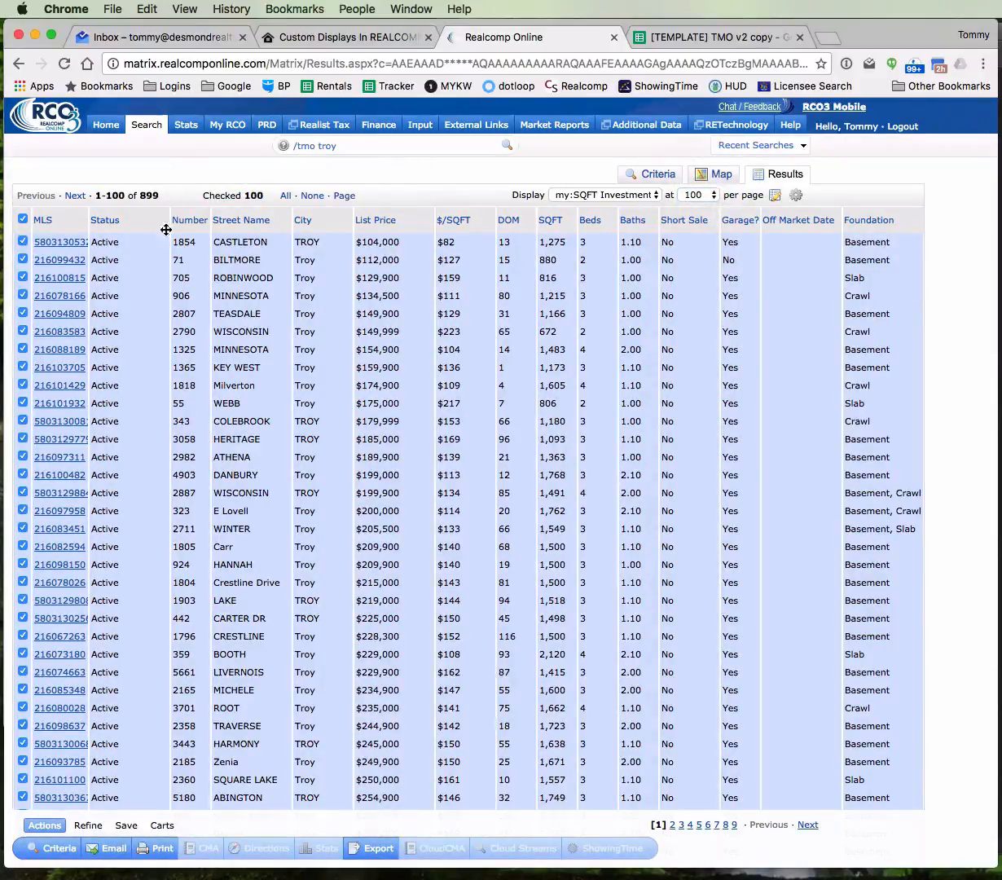
click(23, 219)
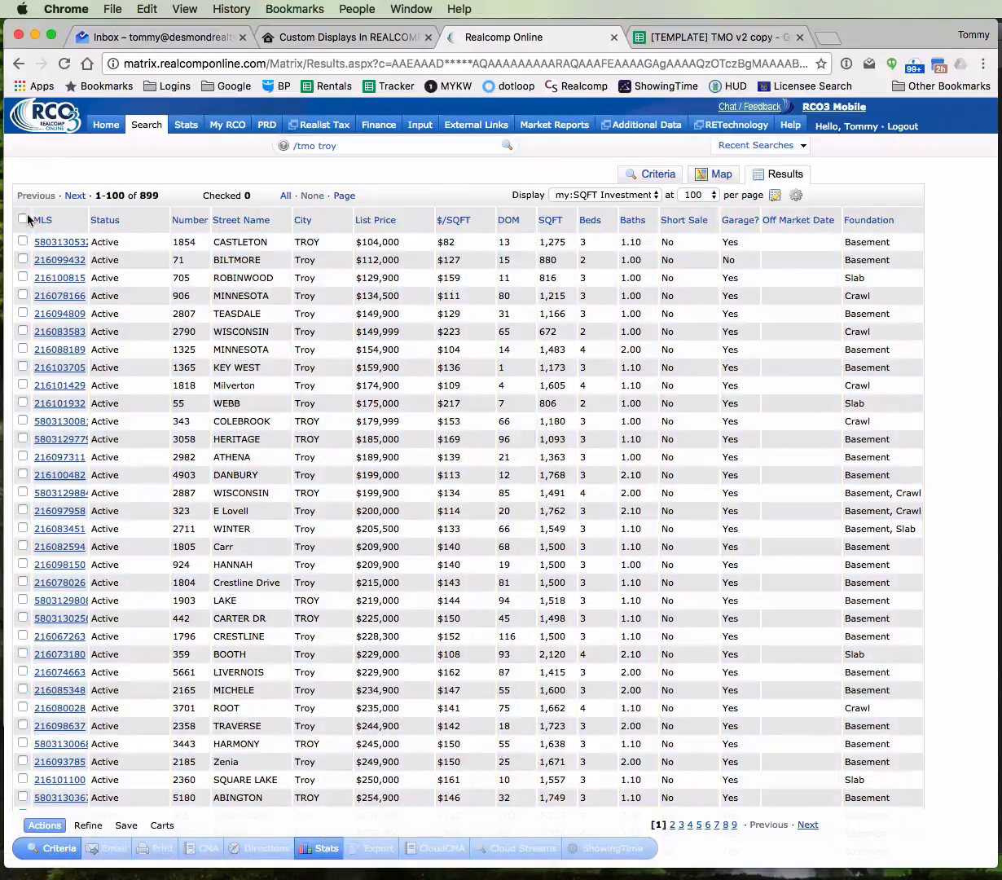
Select every Troy listing across all result pages and check the selected count
click(285, 196)
drag(205, 195, 266, 194)
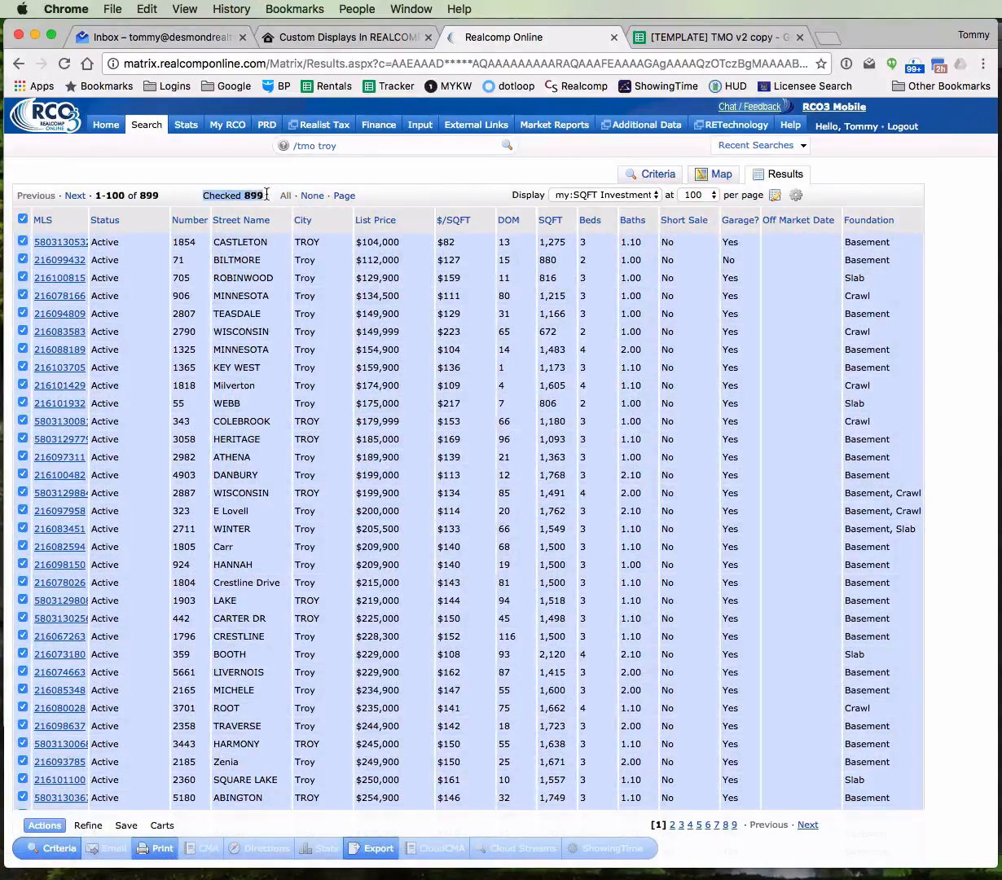
click(267, 194)
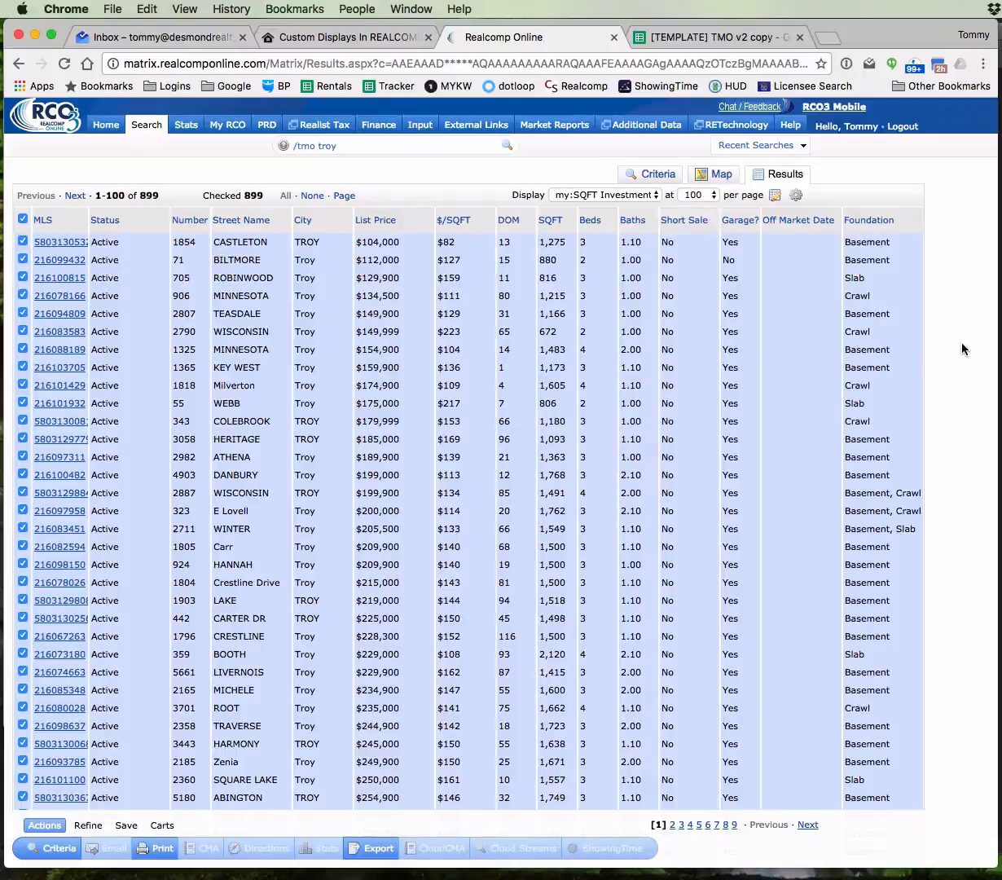
Export the selected Troy listings using the TMO v2 file format
scroll(962, 348, down, 10)
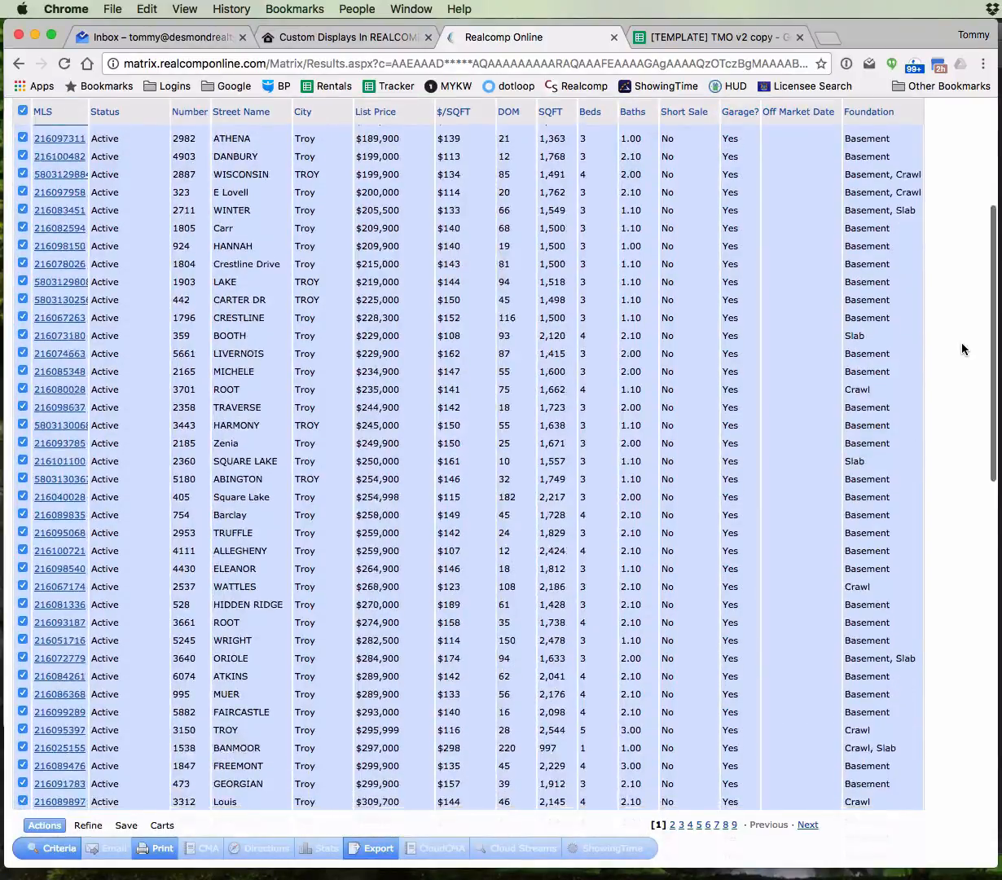
scroll(962, 348, down, 15)
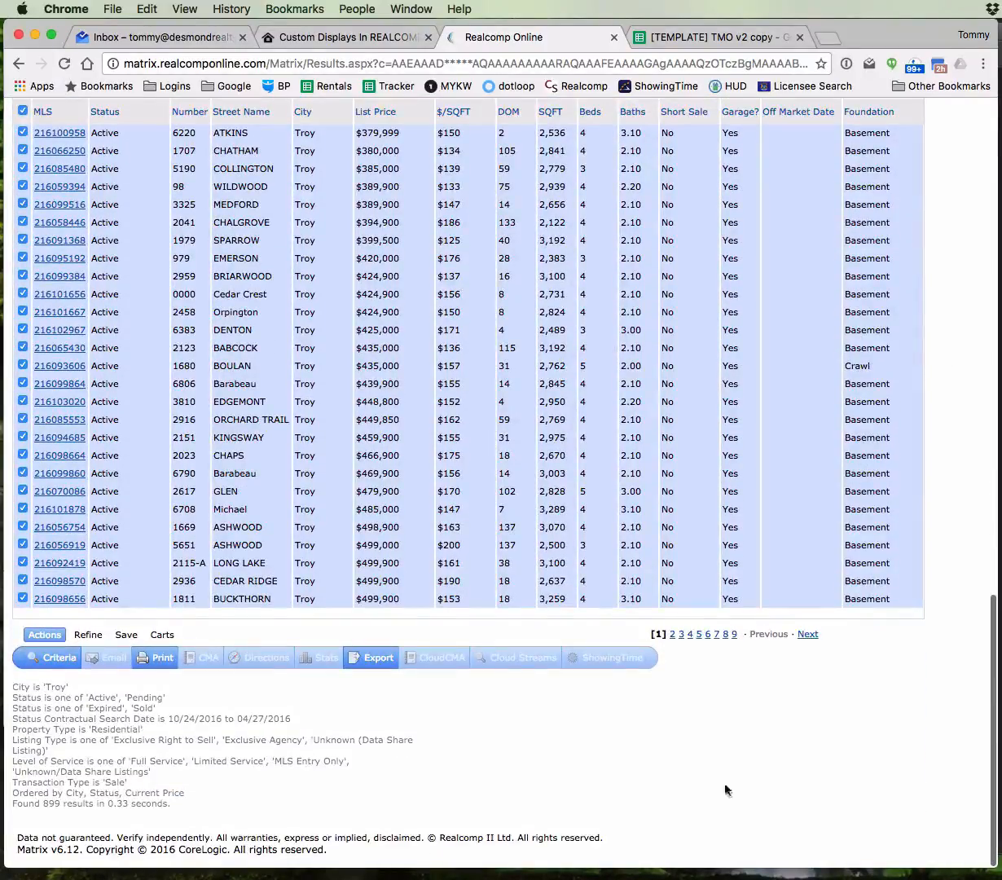
click(378, 658)
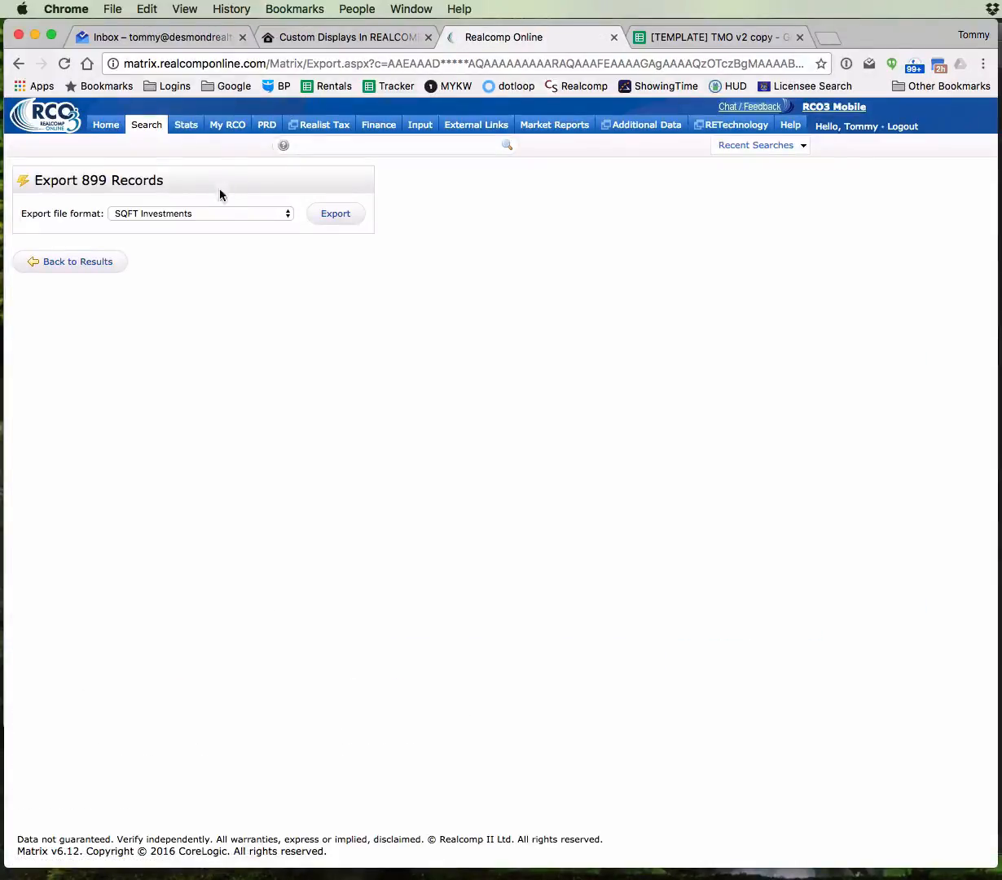
click(169, 220)
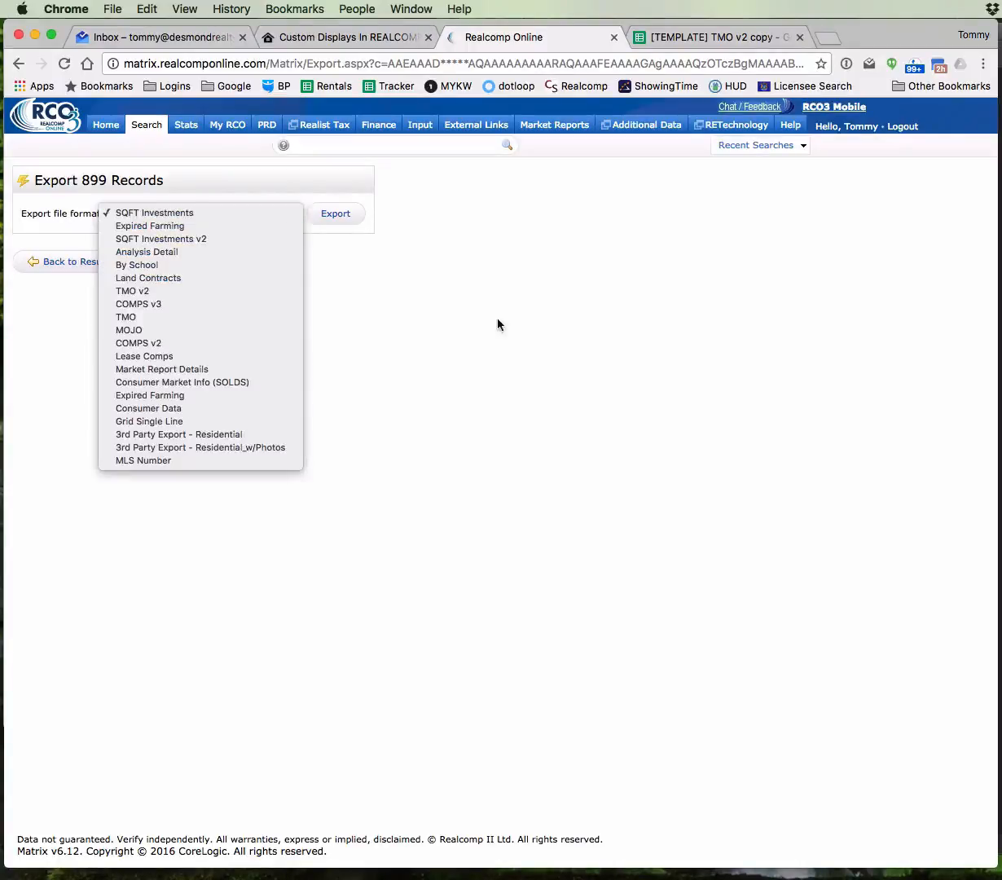
click(465, 313)
click(281, 215)
click(539, 318)
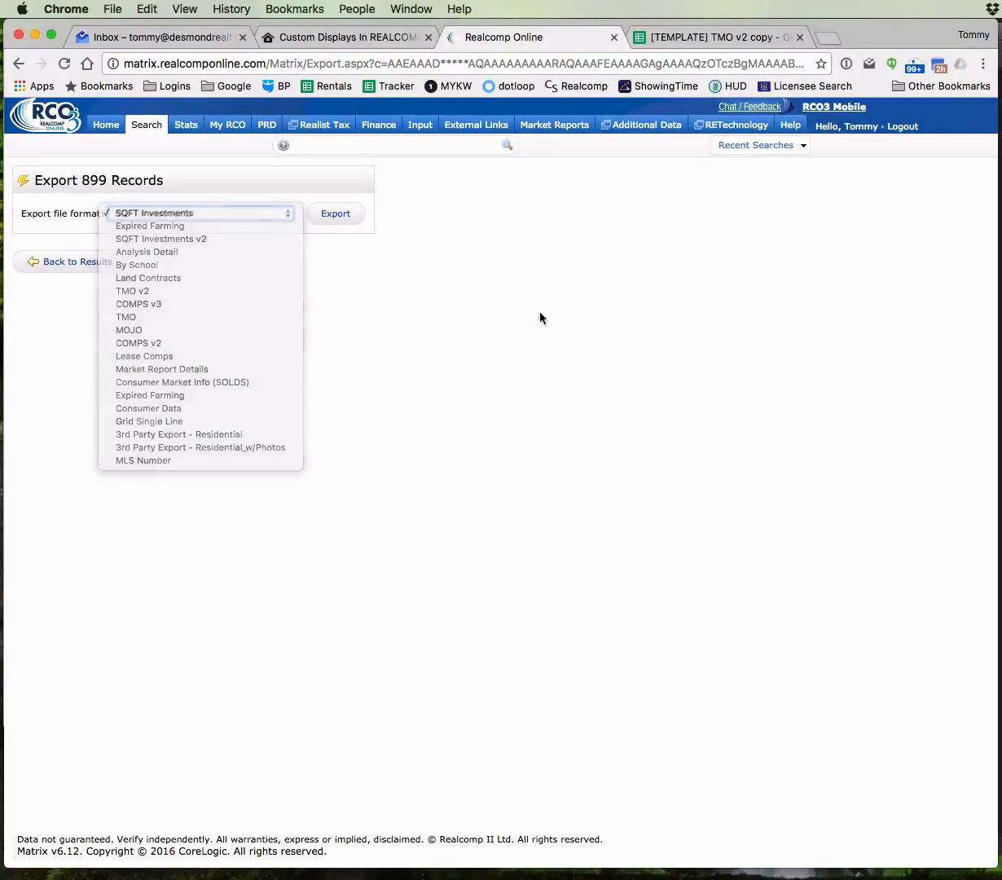
click(284, 215)
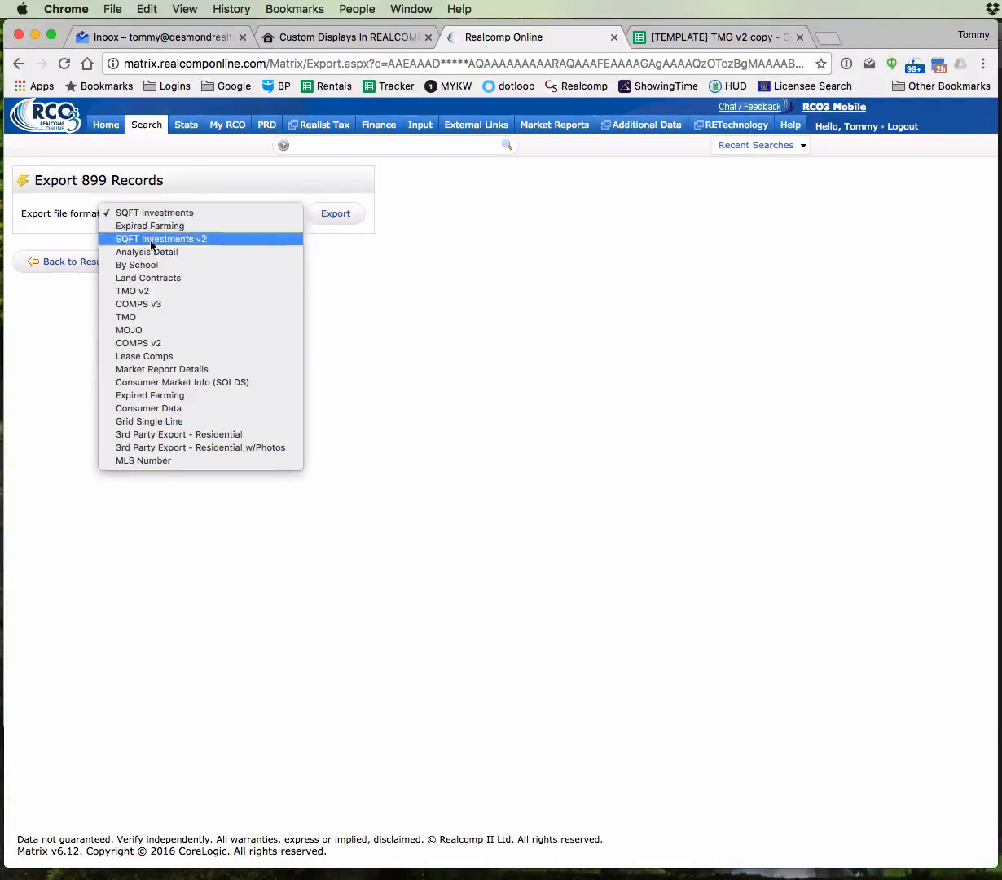
click(207, 291)
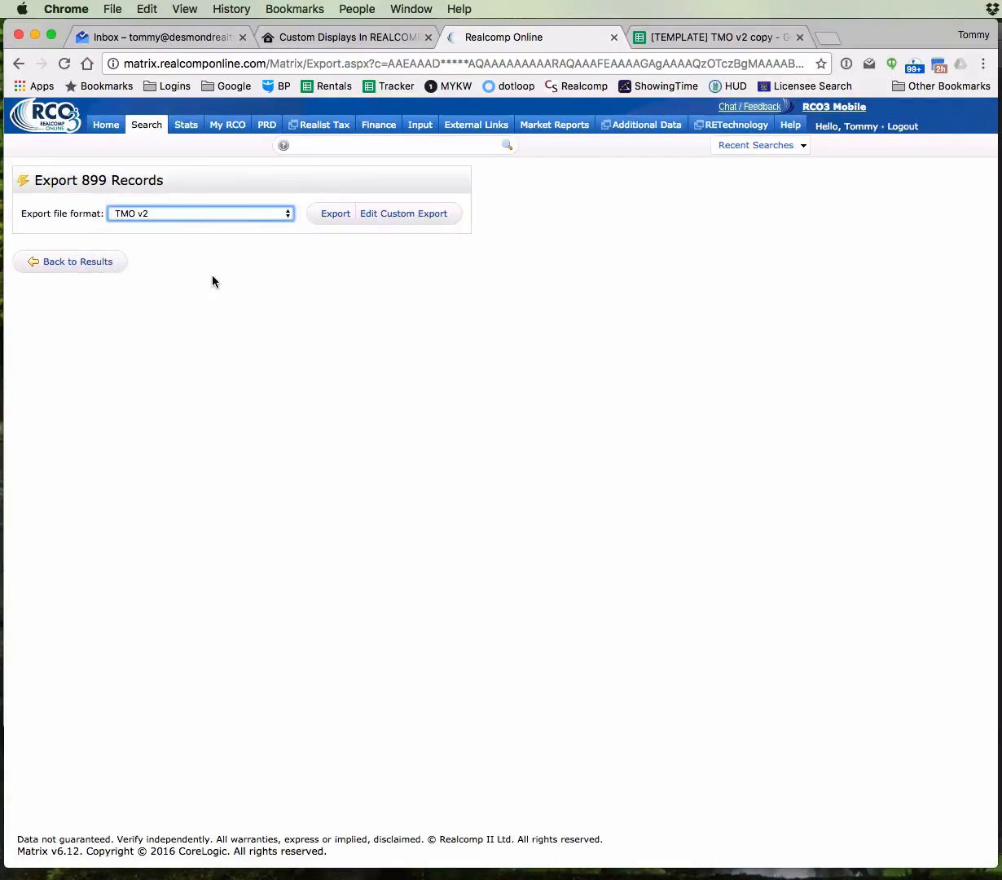
click(335, 217)
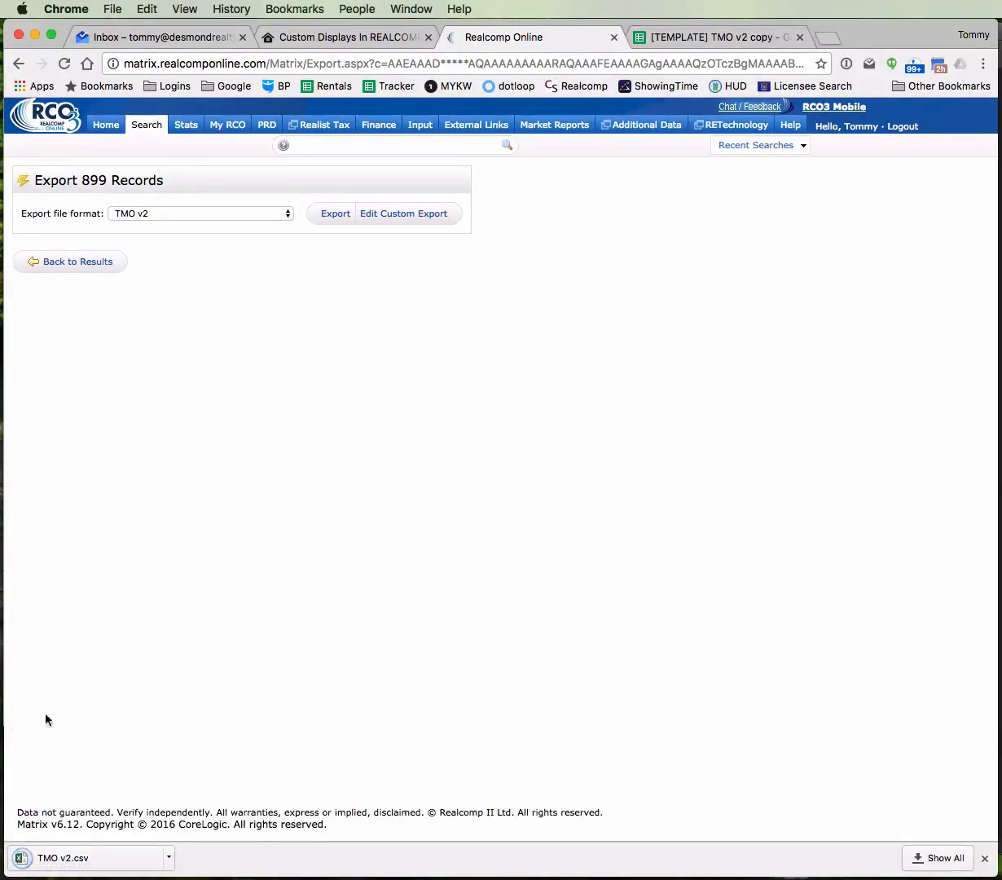
Show the downloaded TMO v2.csv file in its Finder folder
click(168, 857)
click(245, 835)
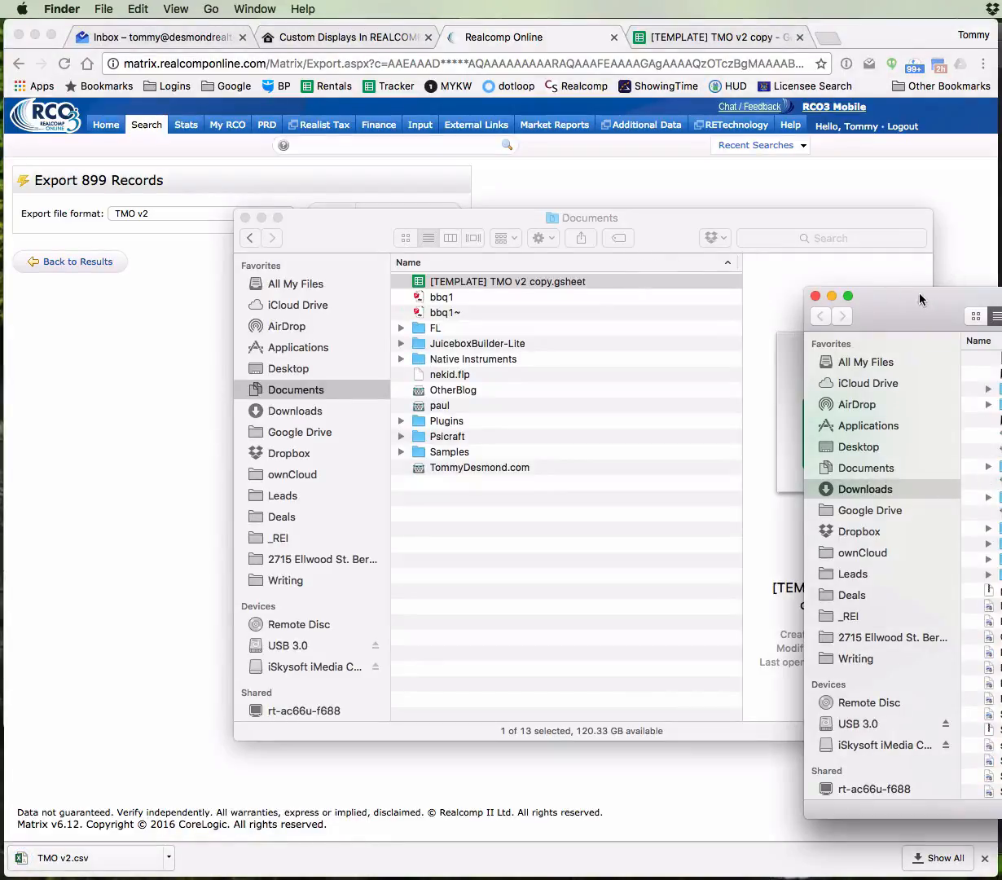
Locate TMO v2.csv in the Downloads folder and open a Quick Look preview of it
drag(920, 298, 370, 181)
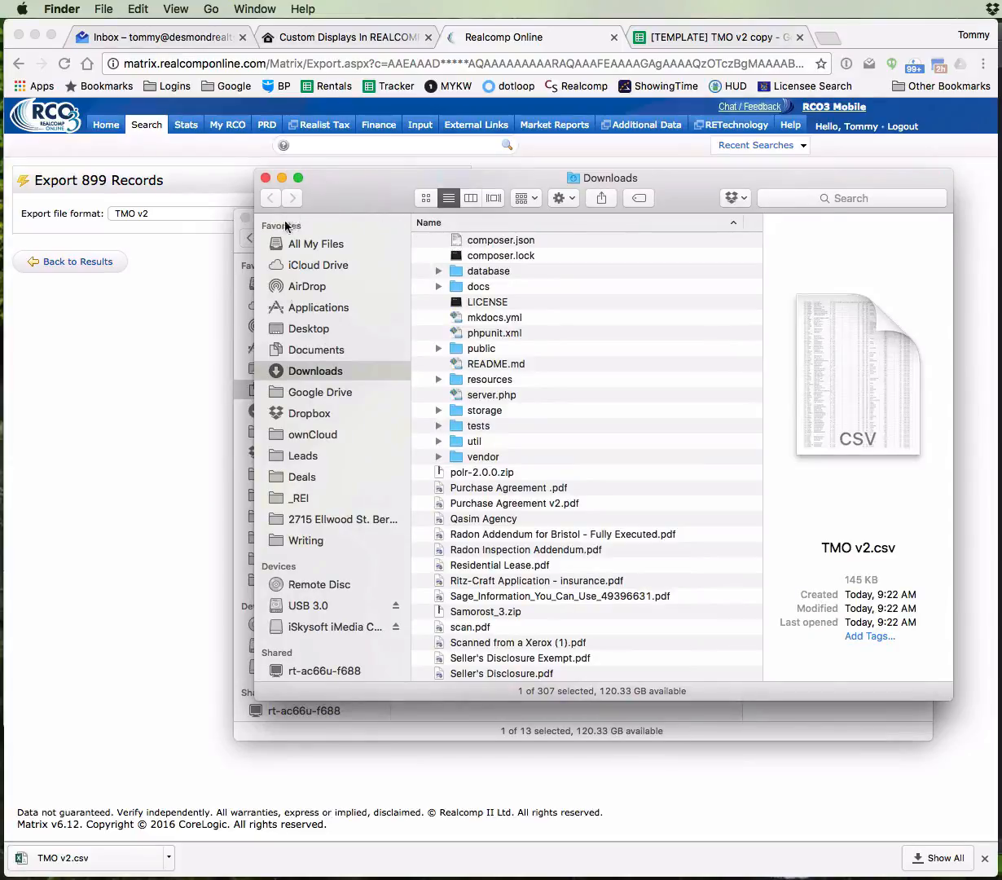
click(493, 534)
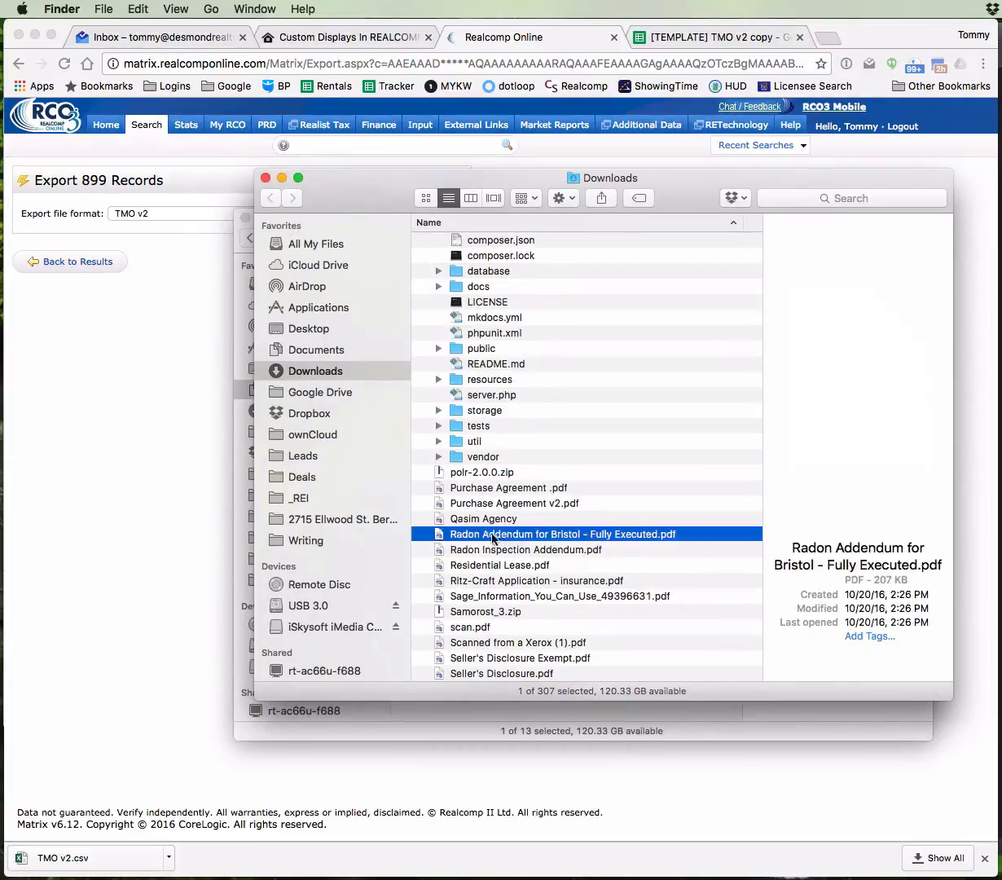
text(tea)
scroll(513, 495, down, 10)
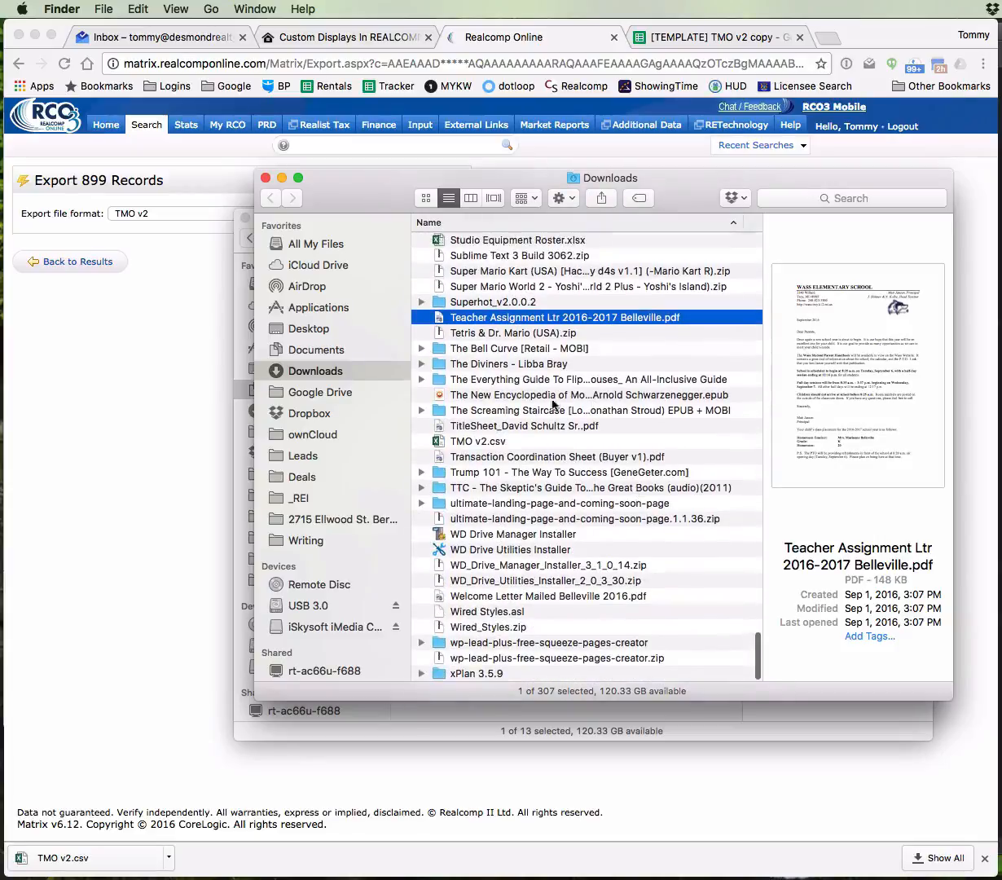
click(471, 443)
key(space)
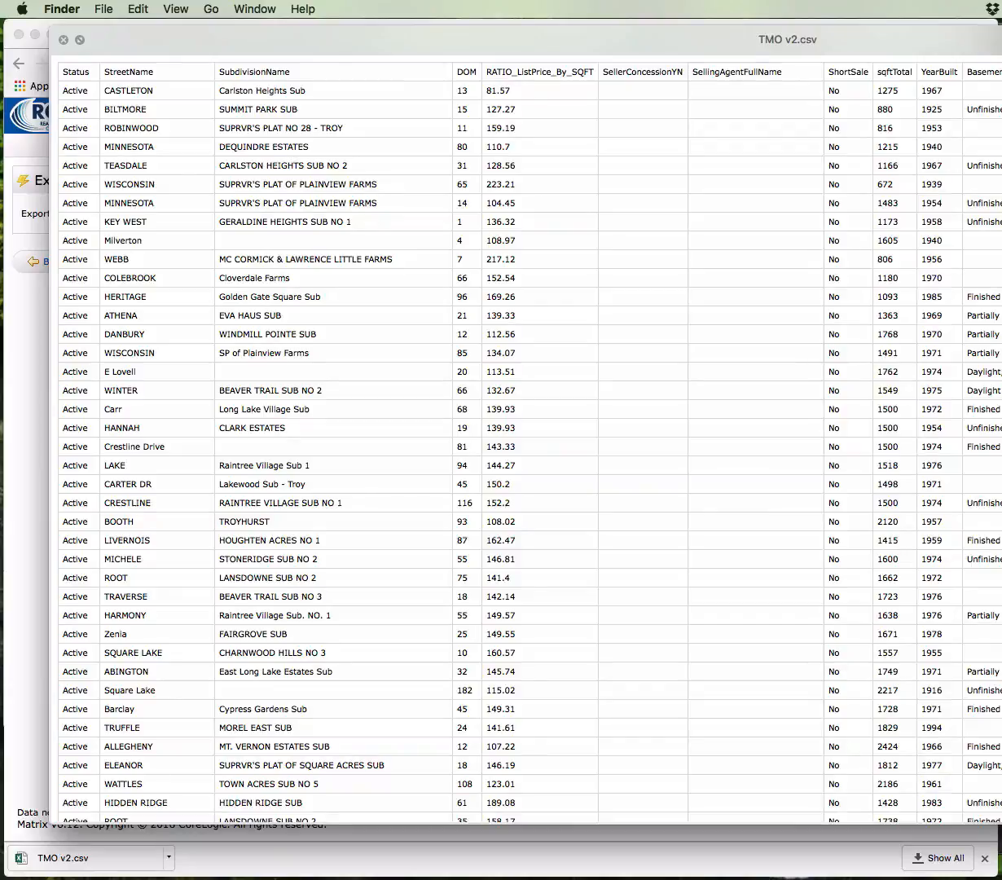
Examine the exported columns in the TMO v2.csv preview, from Status through Title, and close the preview
drag(999, 821, 869, 766)
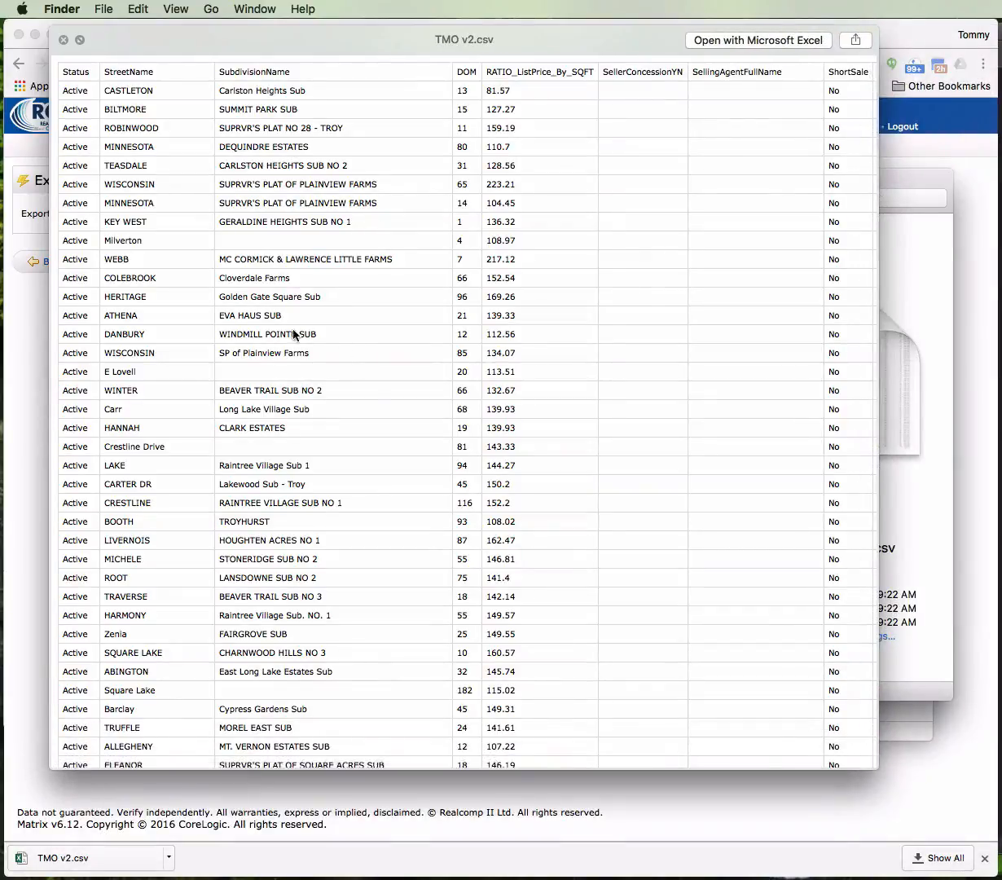
scroll(295, 334, right, 15)
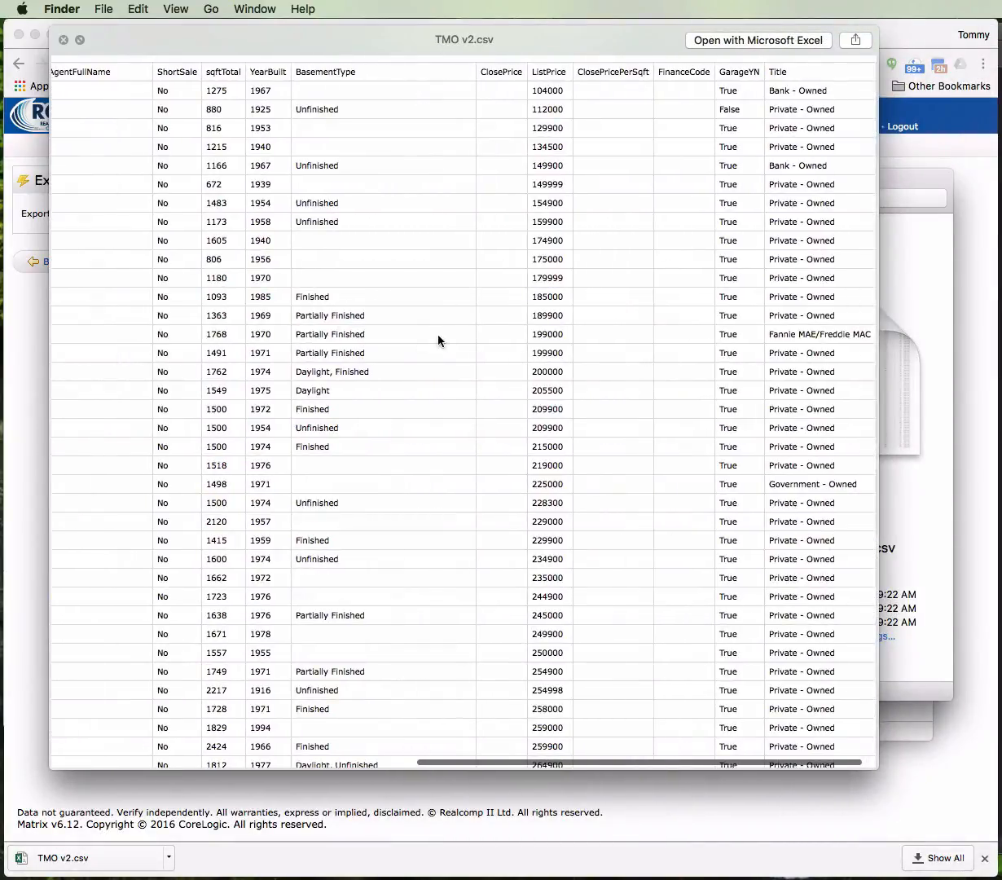
scroll(438, 341, left, 15)
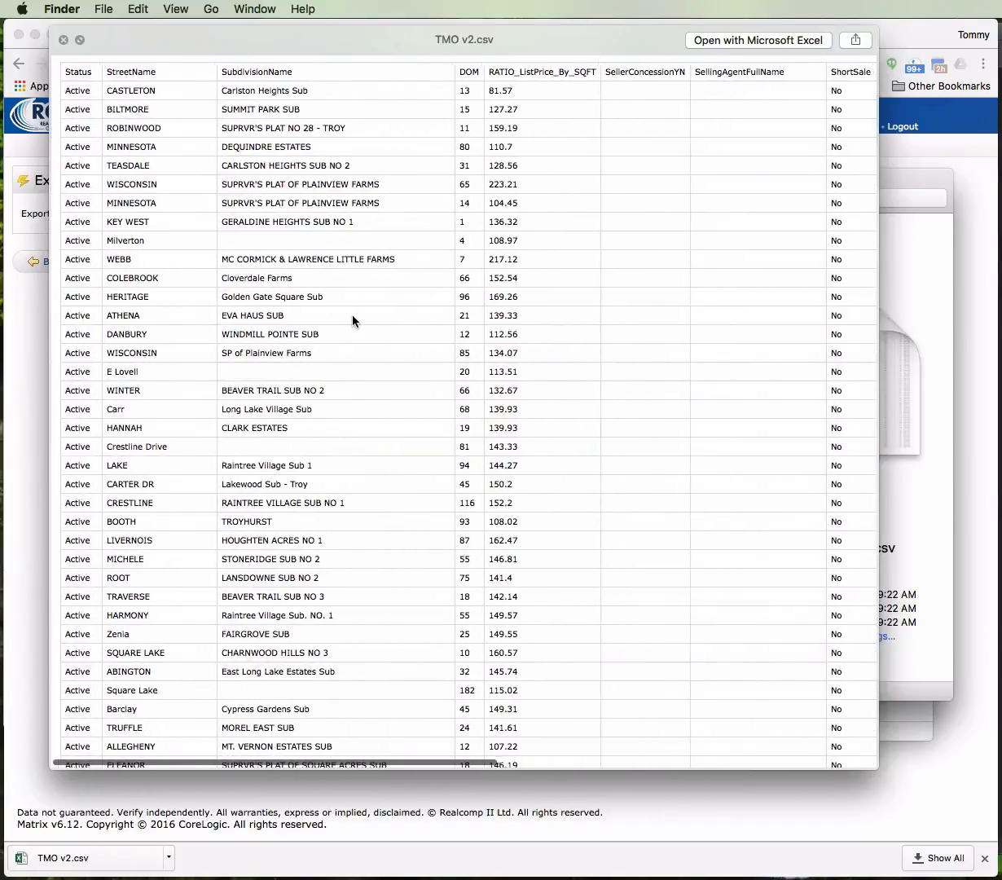
scroll(342, 317, right, 15)
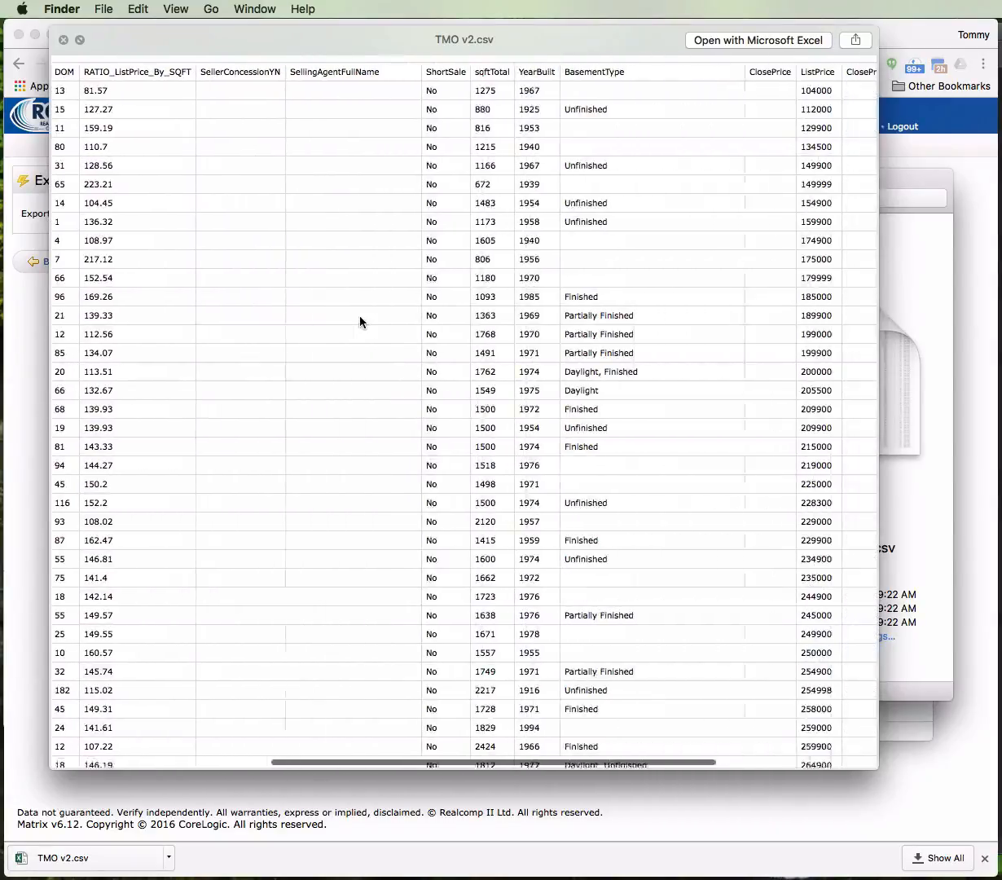
scroll(411, 328, left, 15)
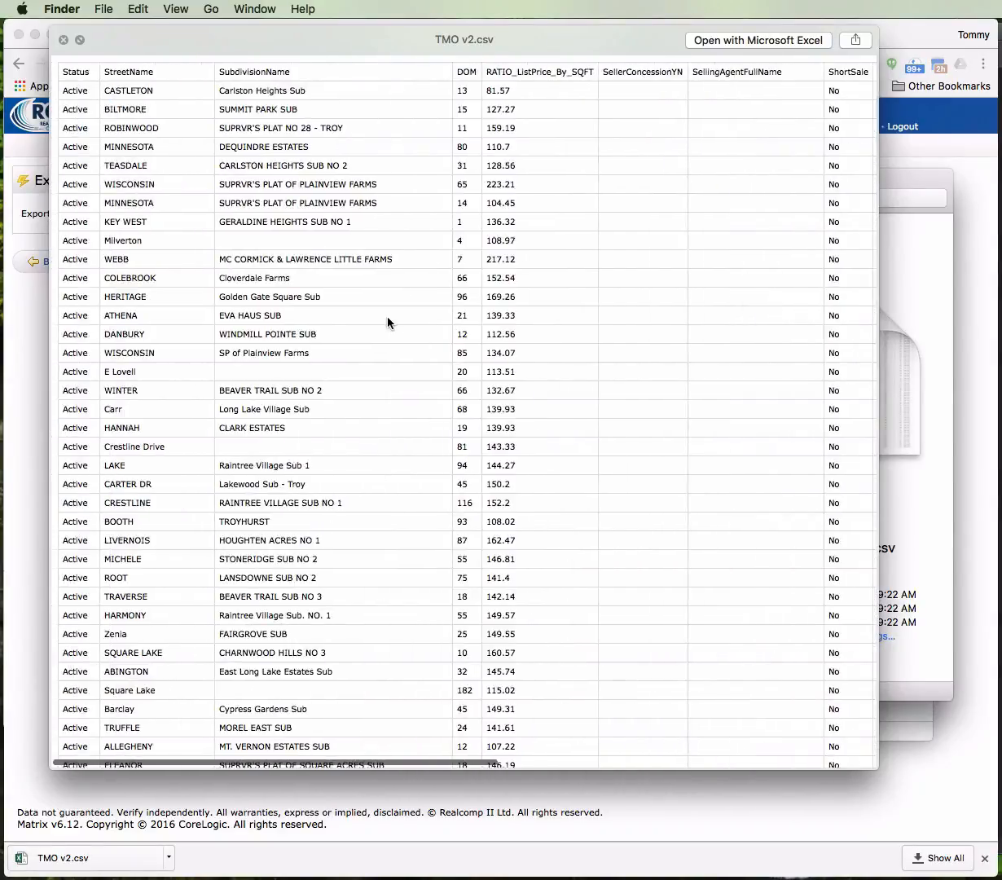
scroll(330, 332, up, 2)
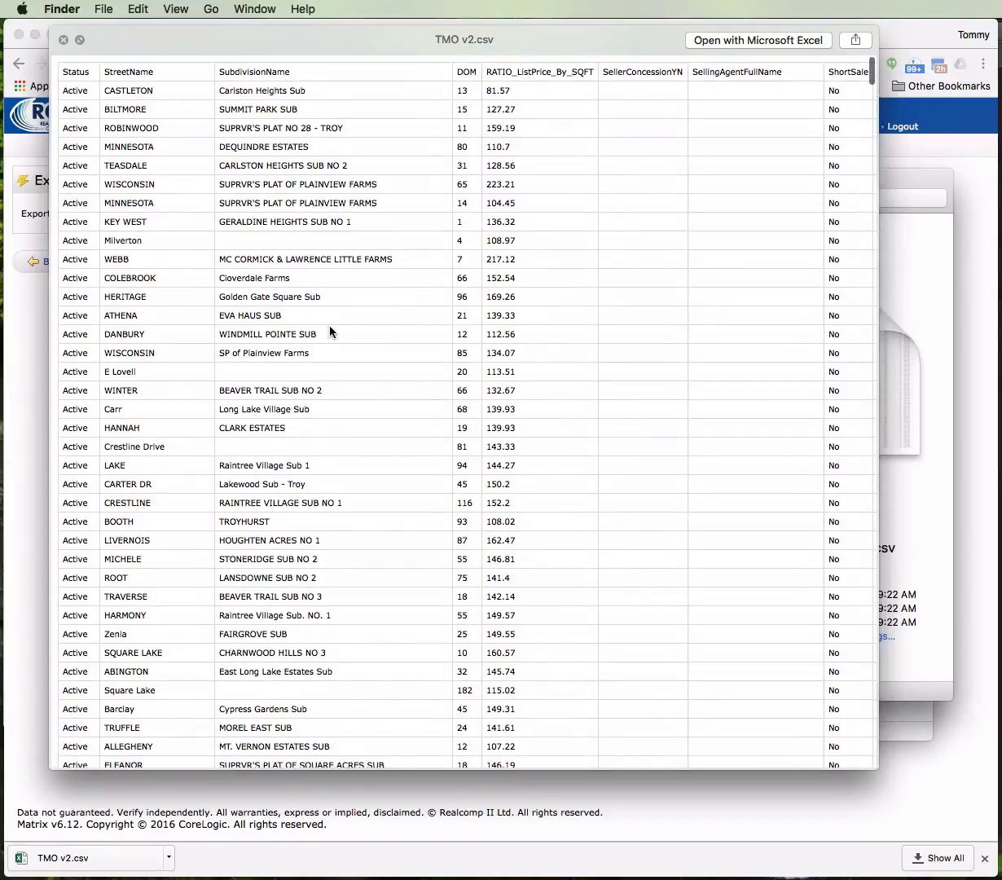
scroll(331, 330, right, 15)
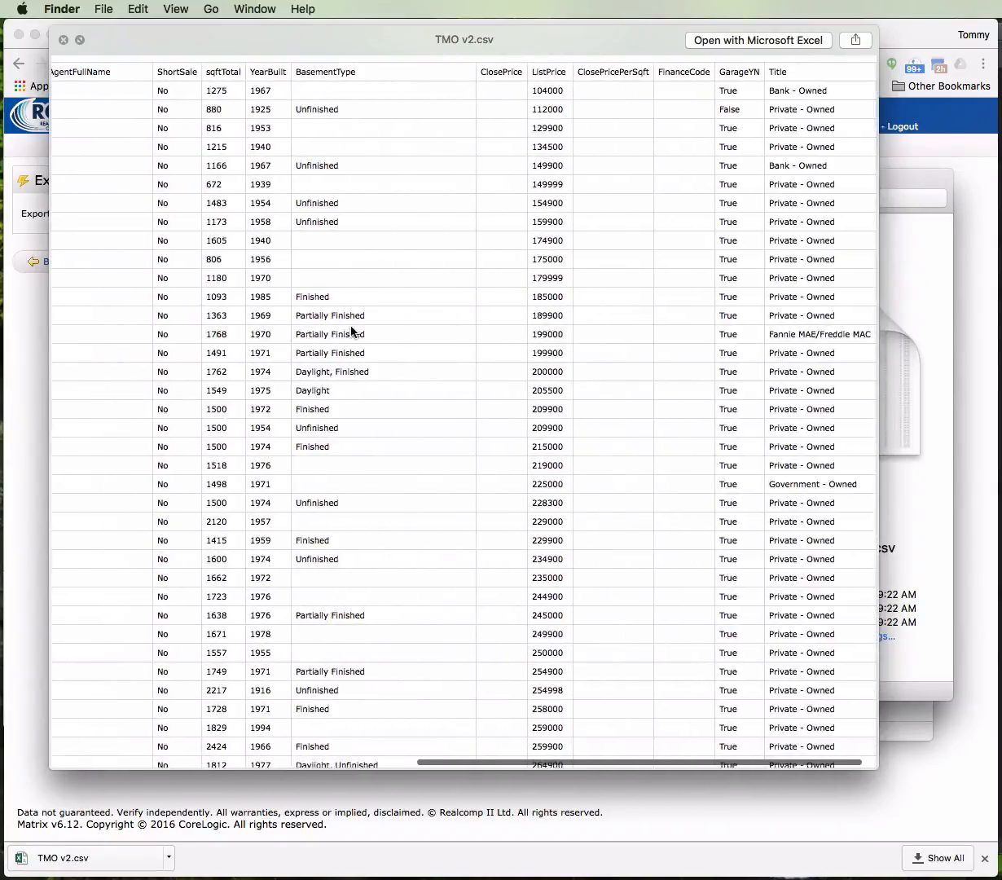
scroll(342, 325, left, 10)
key(space)
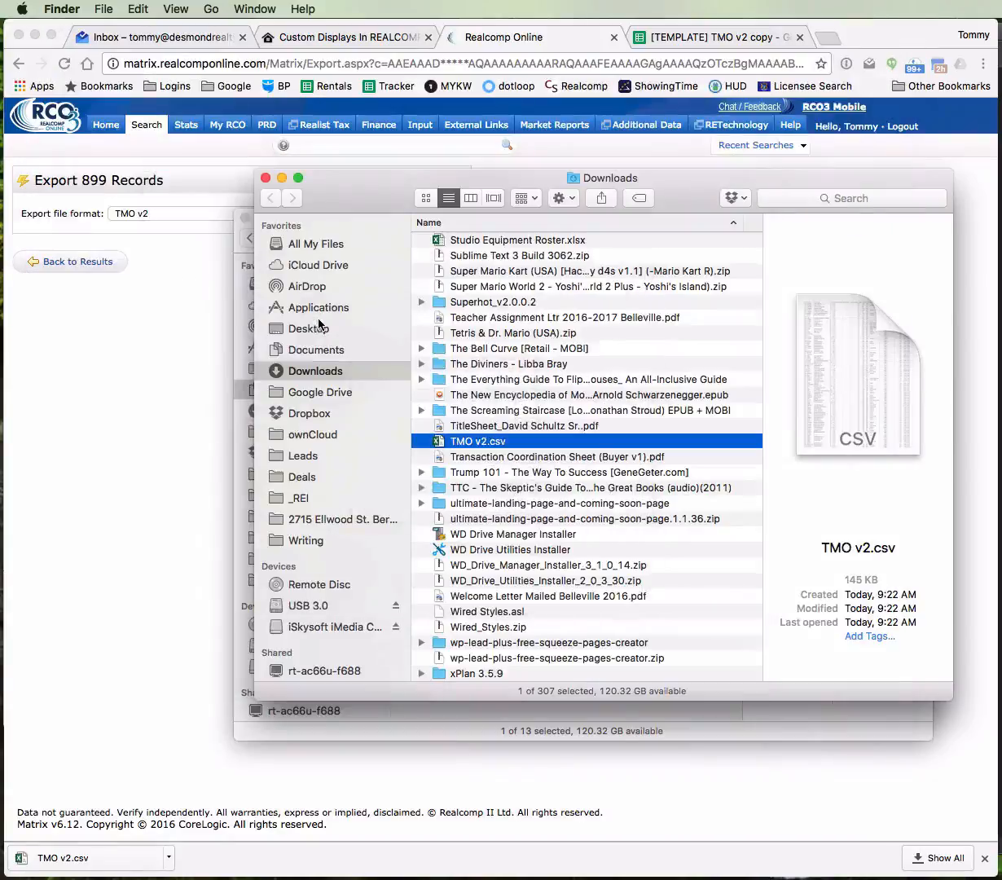
Open TMO v2.csv in TextMate and inspect its raw comma-separated text in an enlarged window
right_click(471, 443)
mouse_move(514, 464)
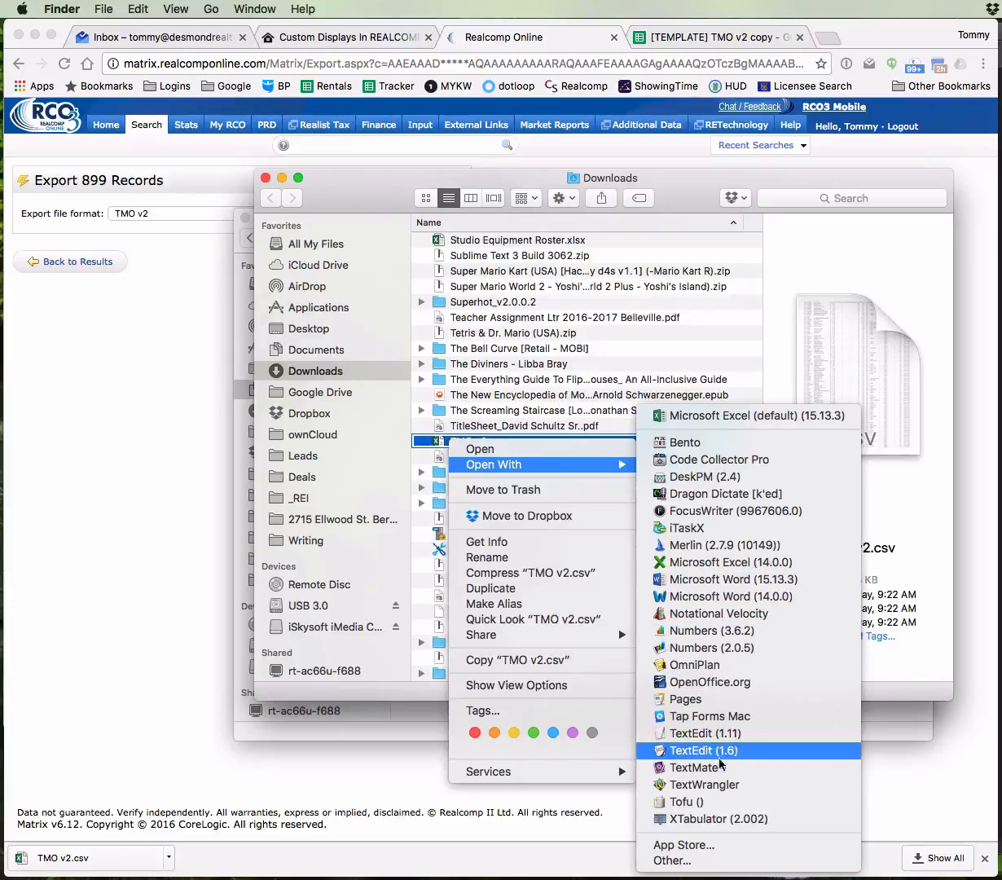
click(684, 770)
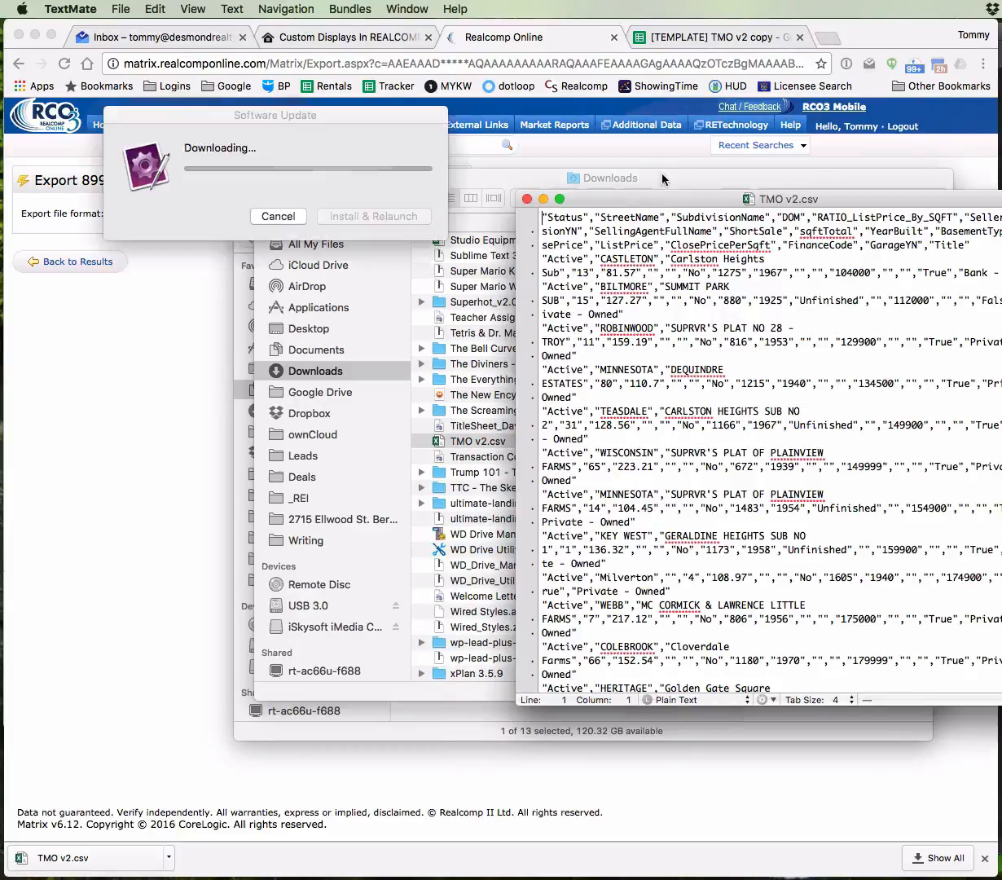
drag(645, 202, 199, 57)
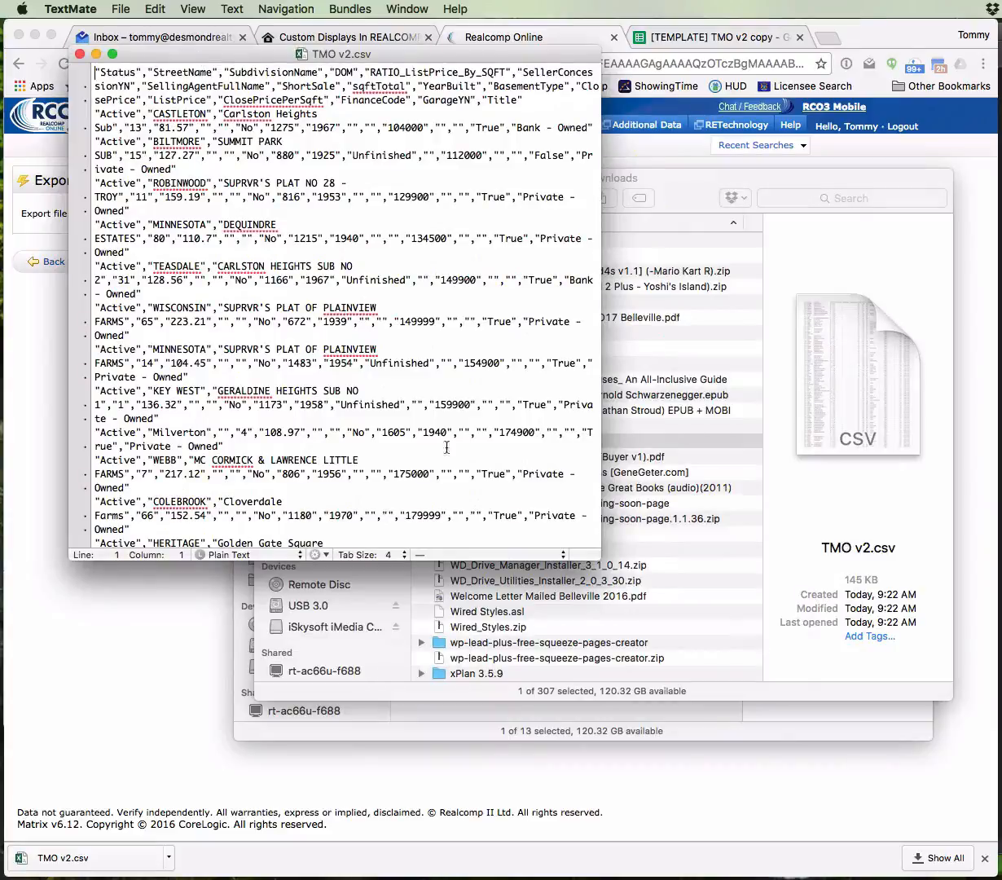
drag(603, 560, 971, 739)
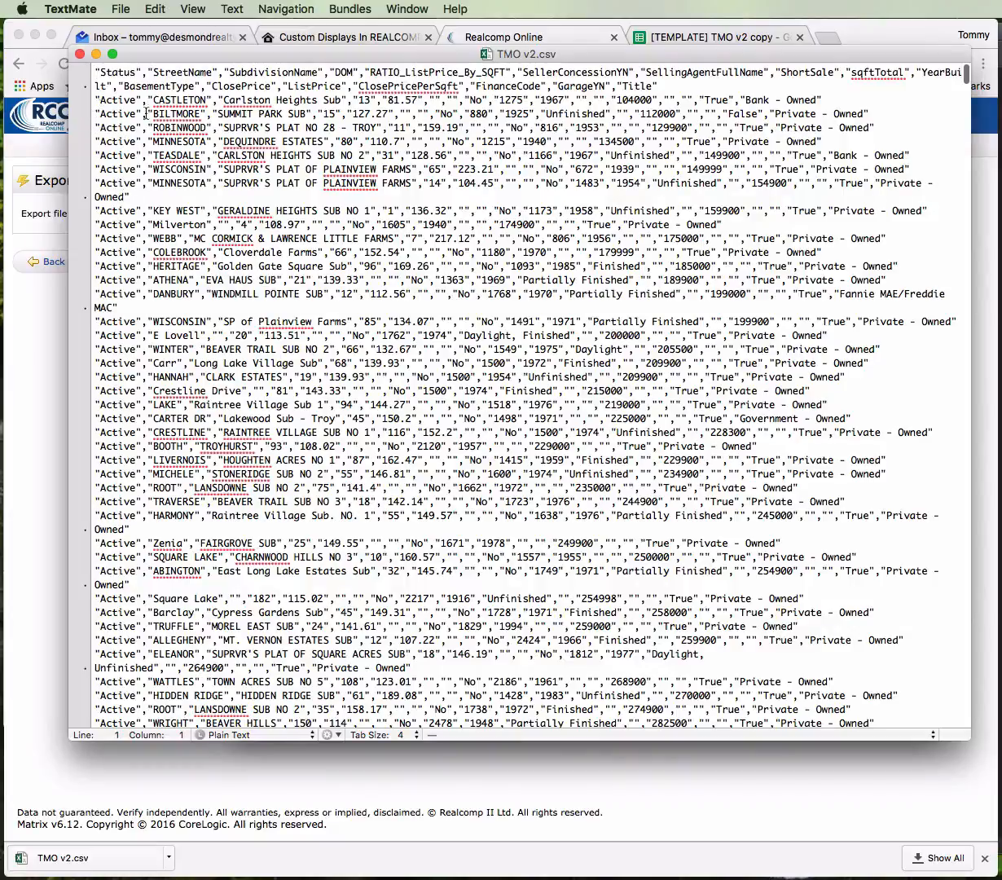
click(900, 313)
Close the TMO v2.csv text window and both the Downloads and Documents Finder windows
click(79, 54)
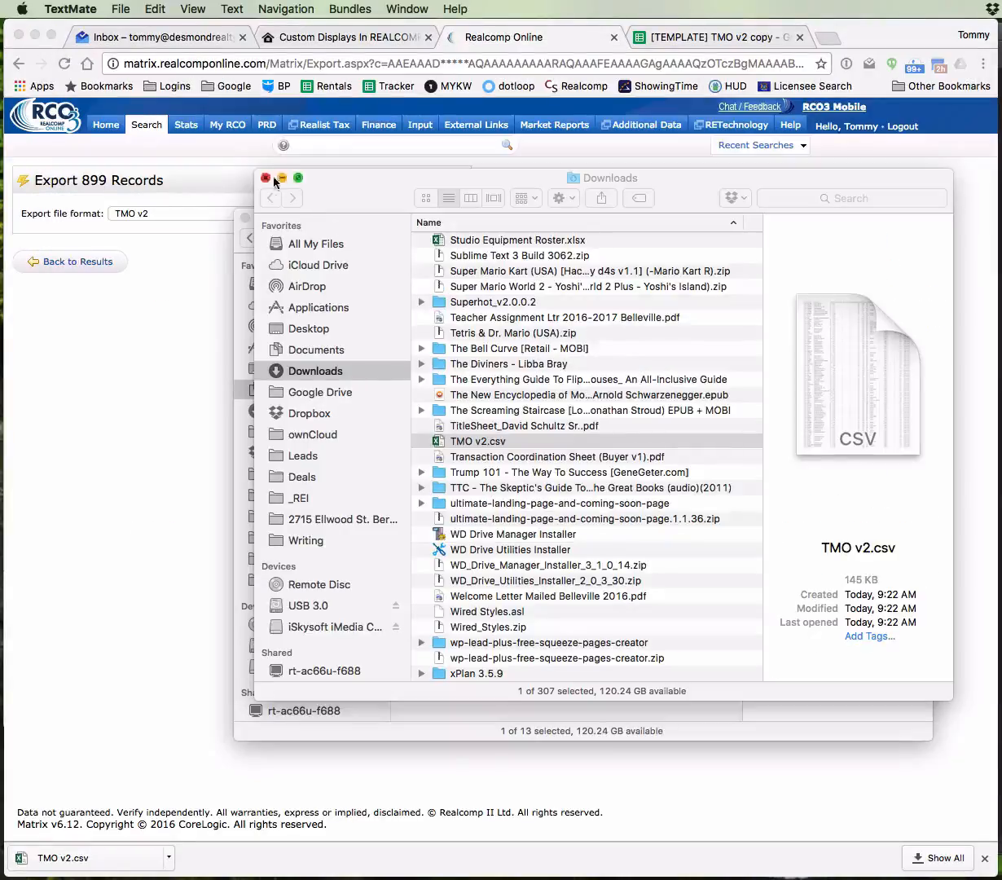
click(265, 179)
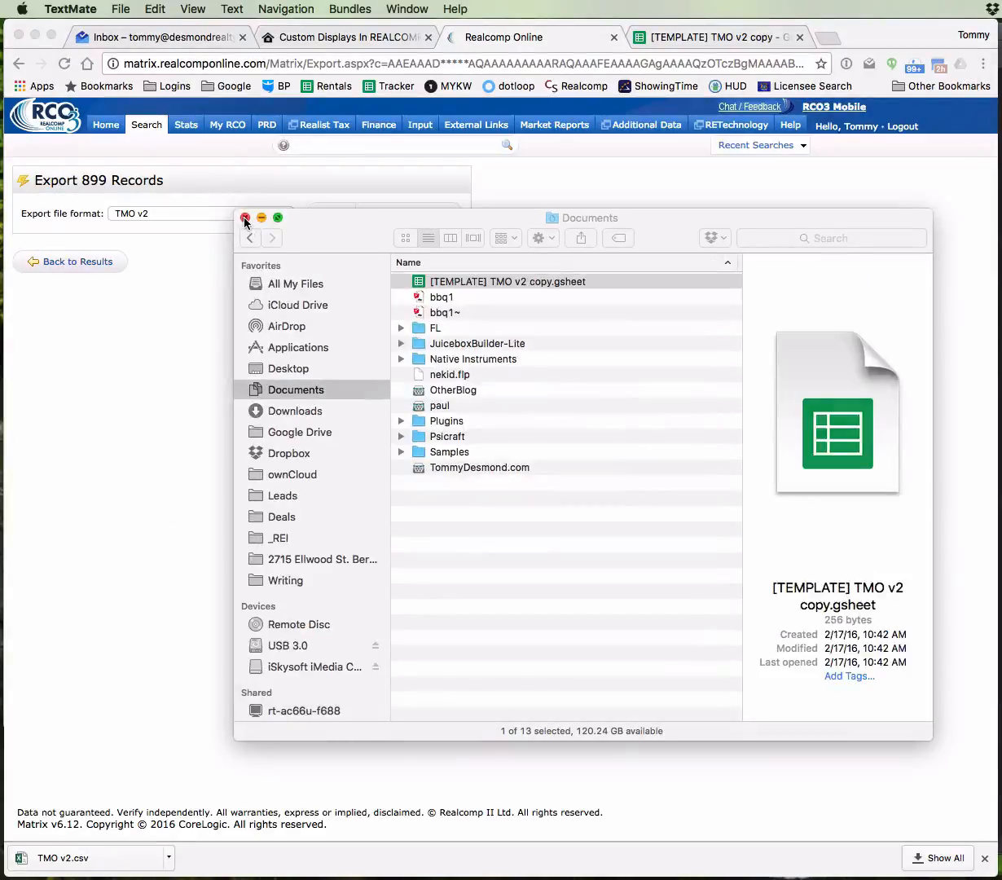
click(244, 219)
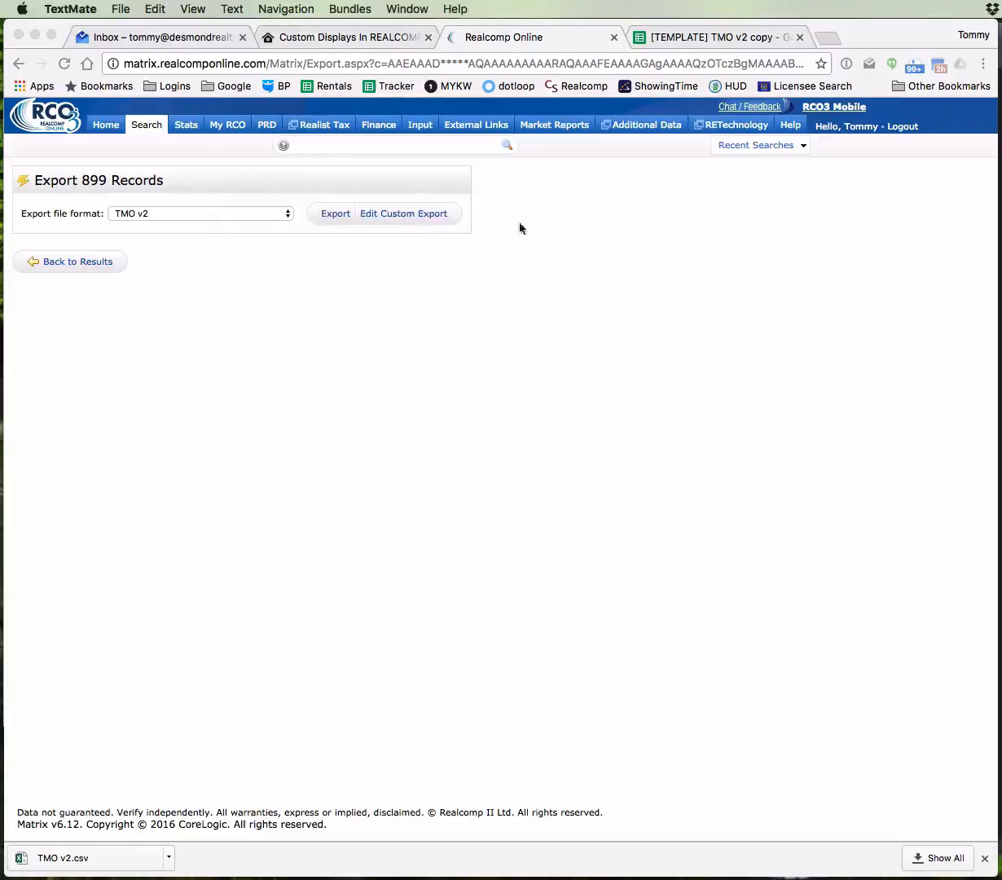
Switch to the [TEMPLATE] TMO v2 copy spreadsheet in Google Sheets and look over its tmodata and TMO Summary sheets
click(689, 38)
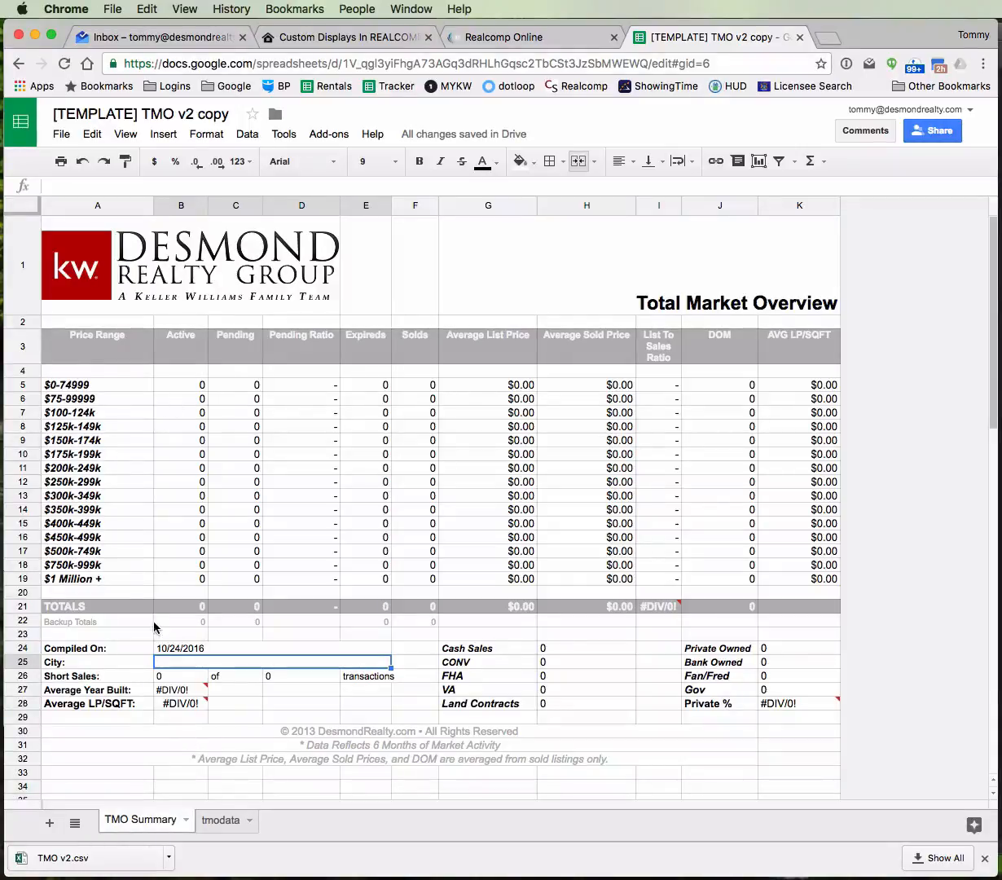
click(215, 829)
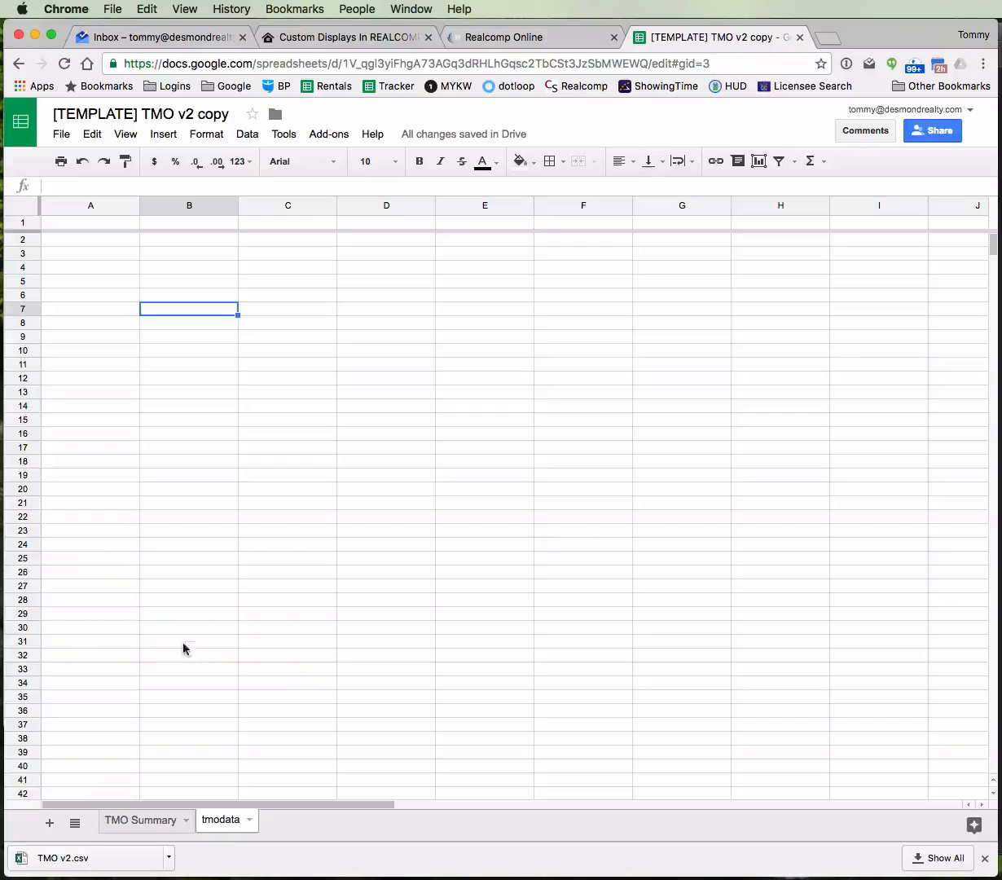
click(513, 37)
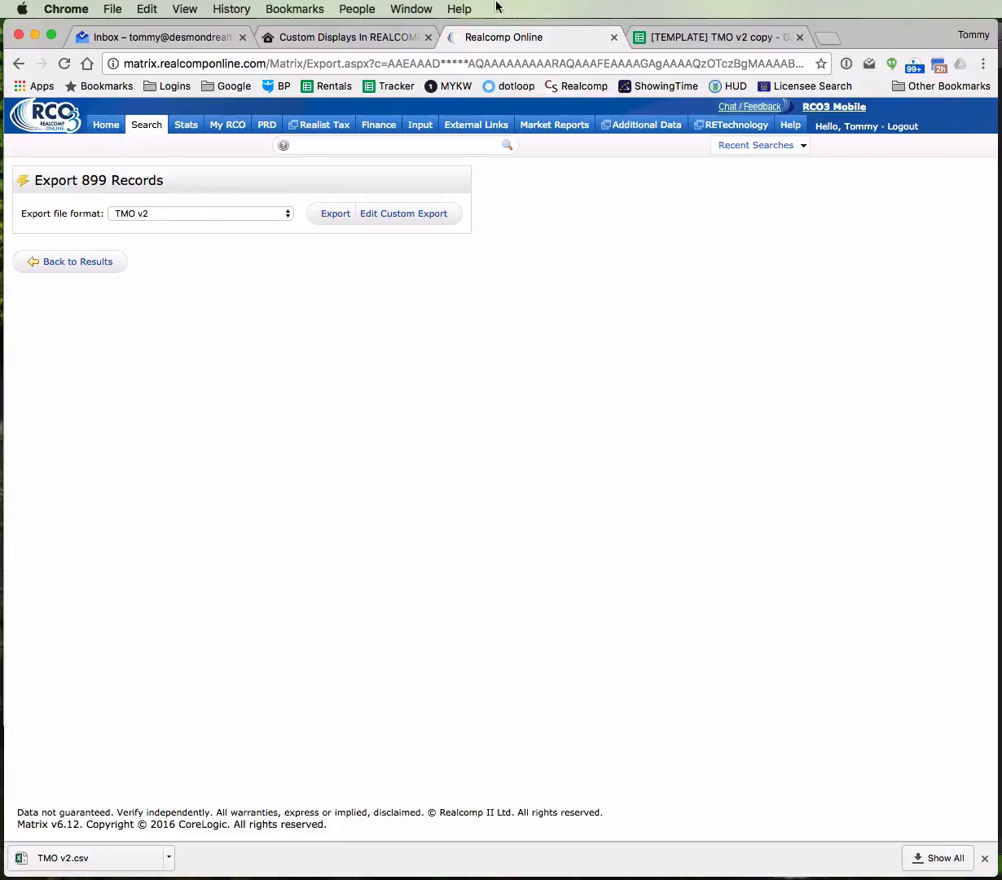
click(688, 36)
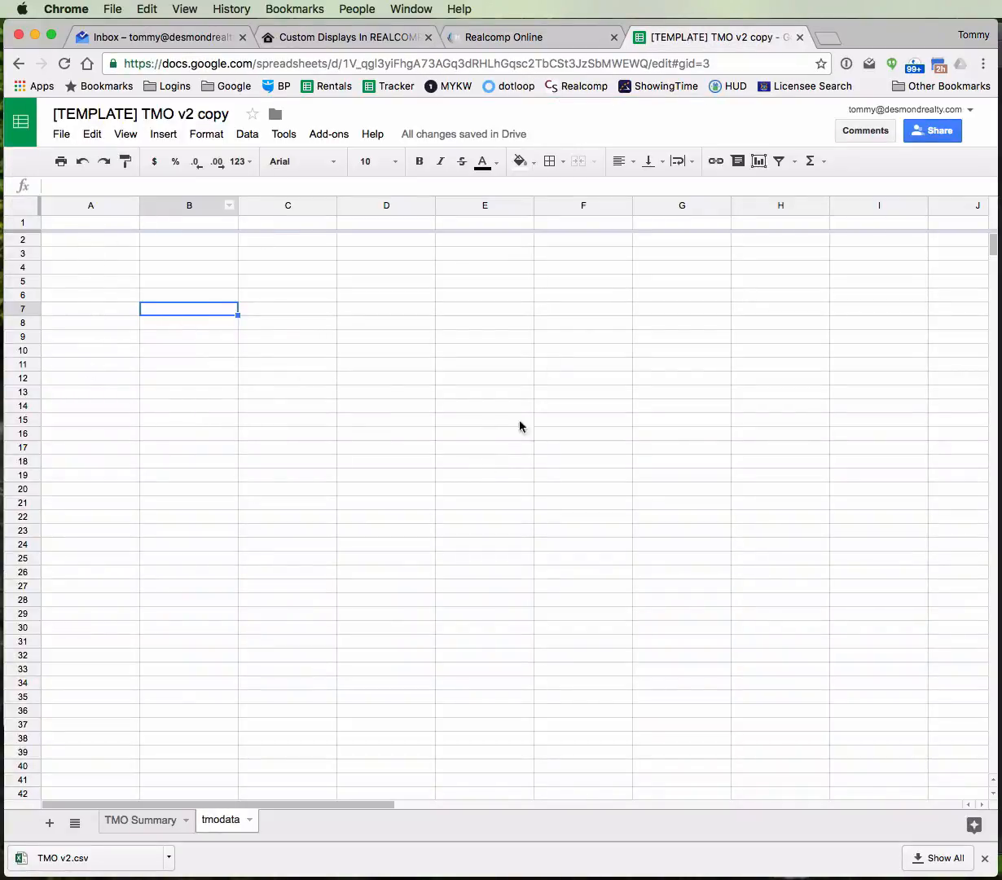
click(141, 821)
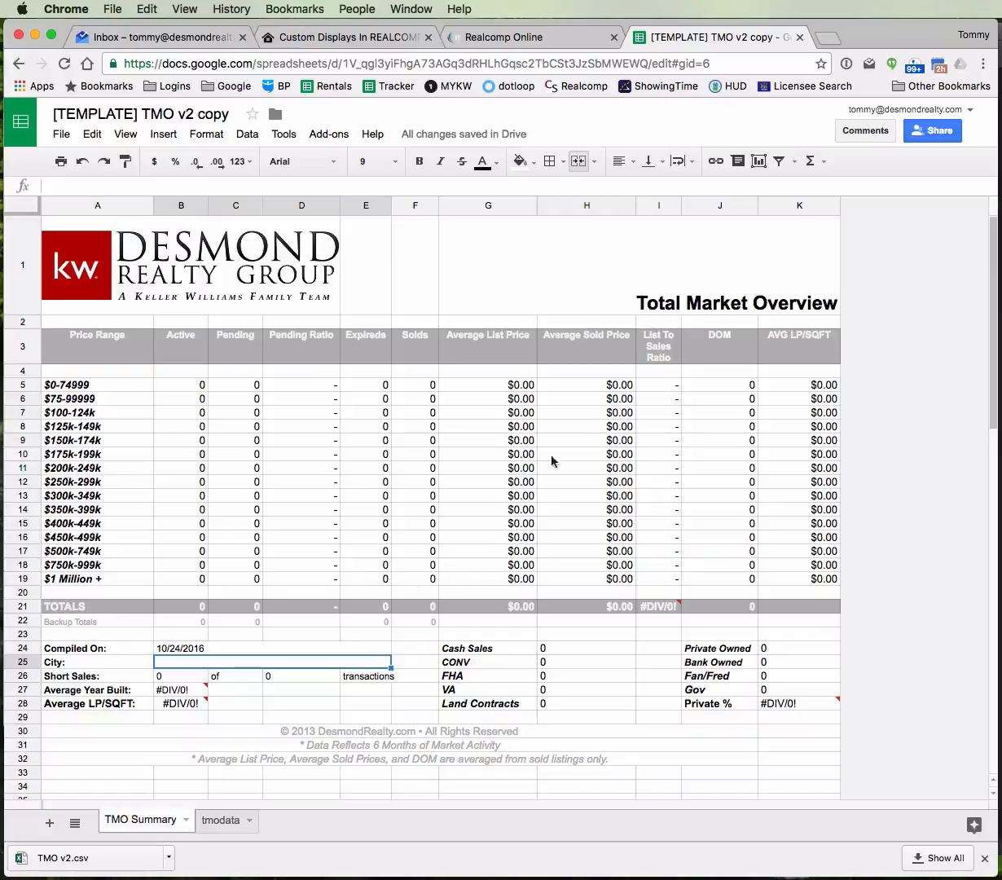
On the tmodata sheet, start a file import and upload TMO v2.csv from the Downloads folder
click(220, 820)
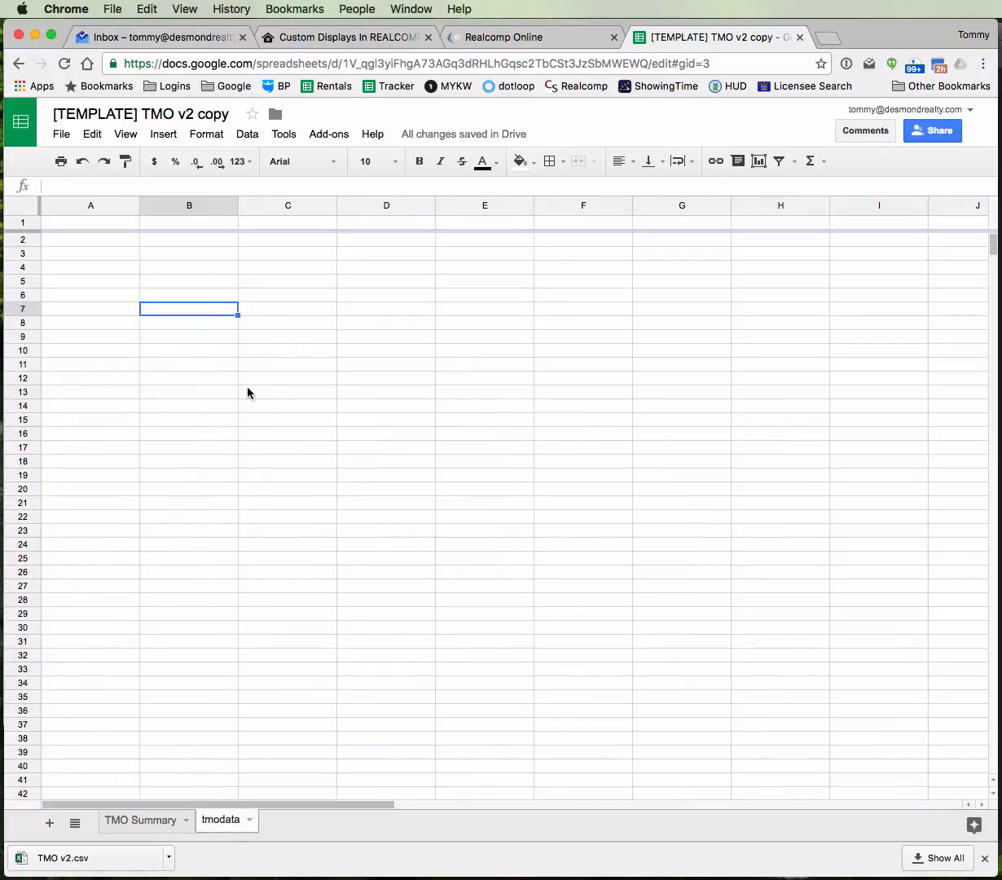
click(68, 256)
click(61, 135)
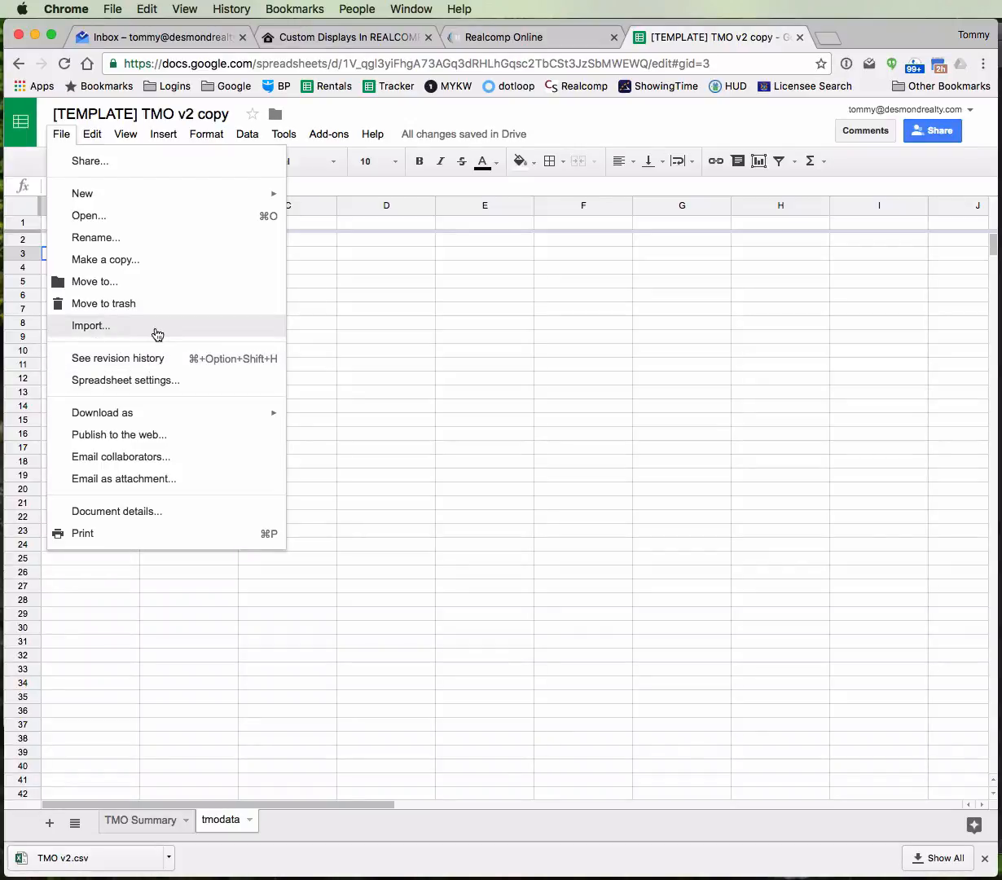
click(99, 328)
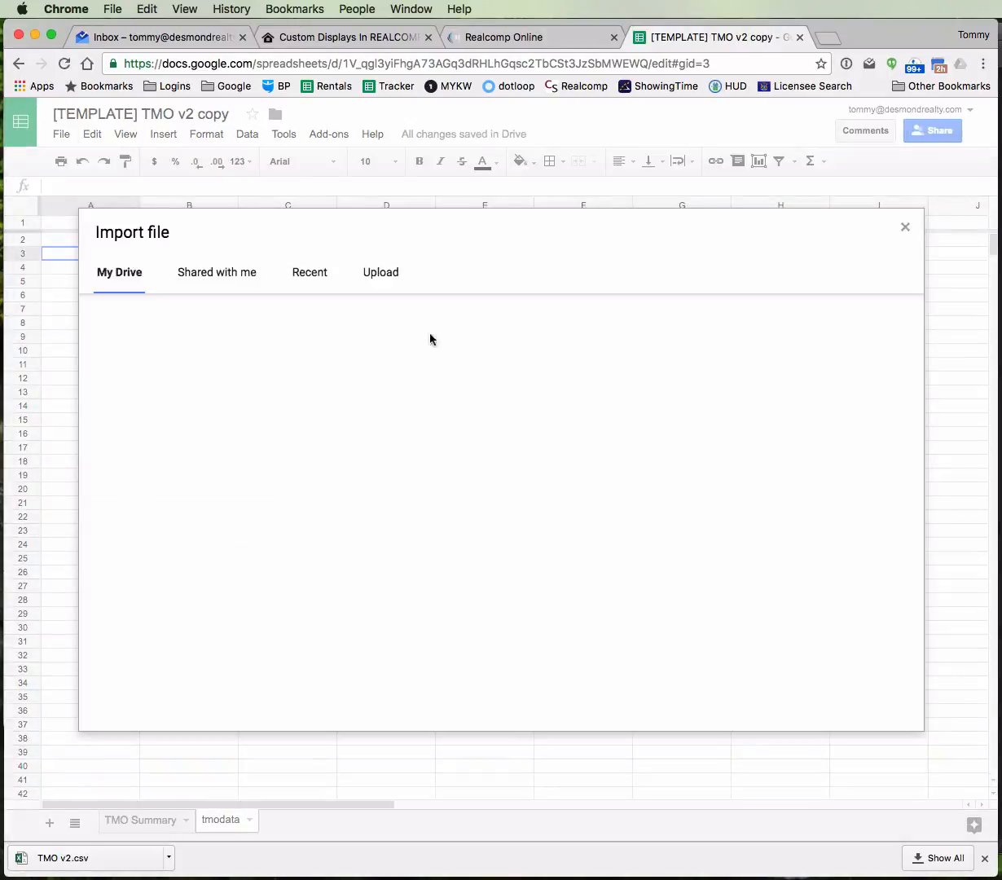
click(394, 272)
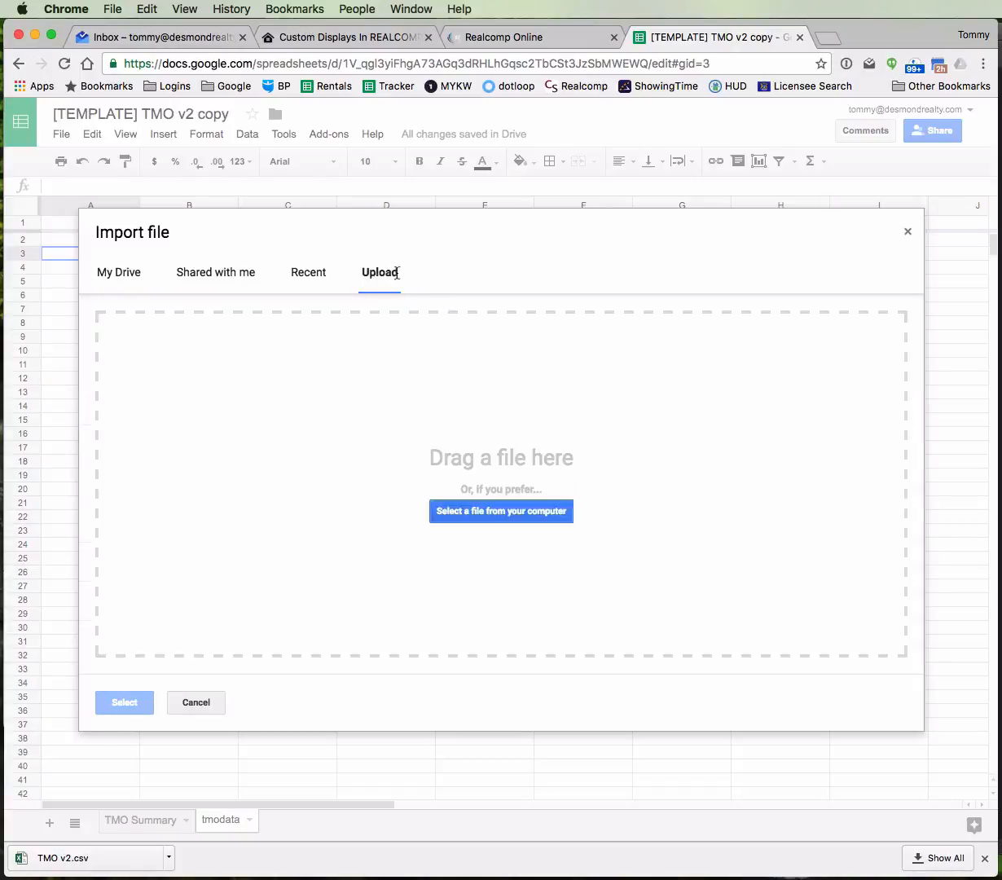
click(483, 508)
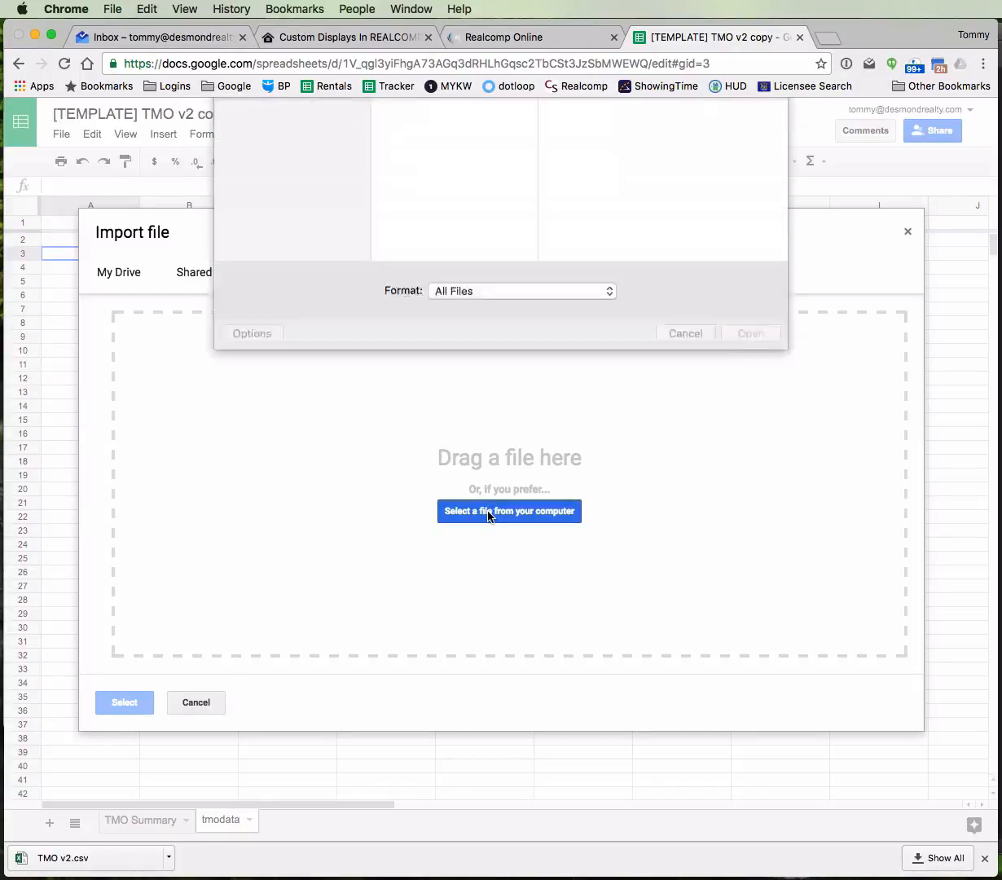
scroll(441, 349, down, 15)
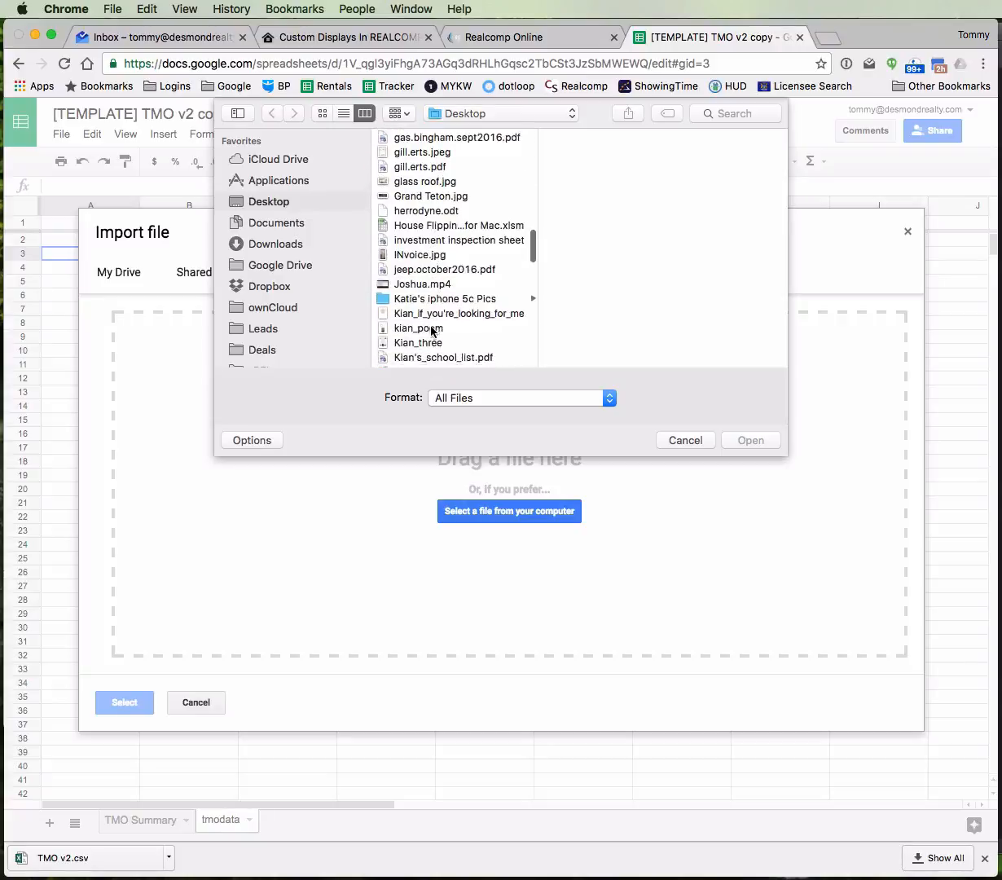
click(275, 244)
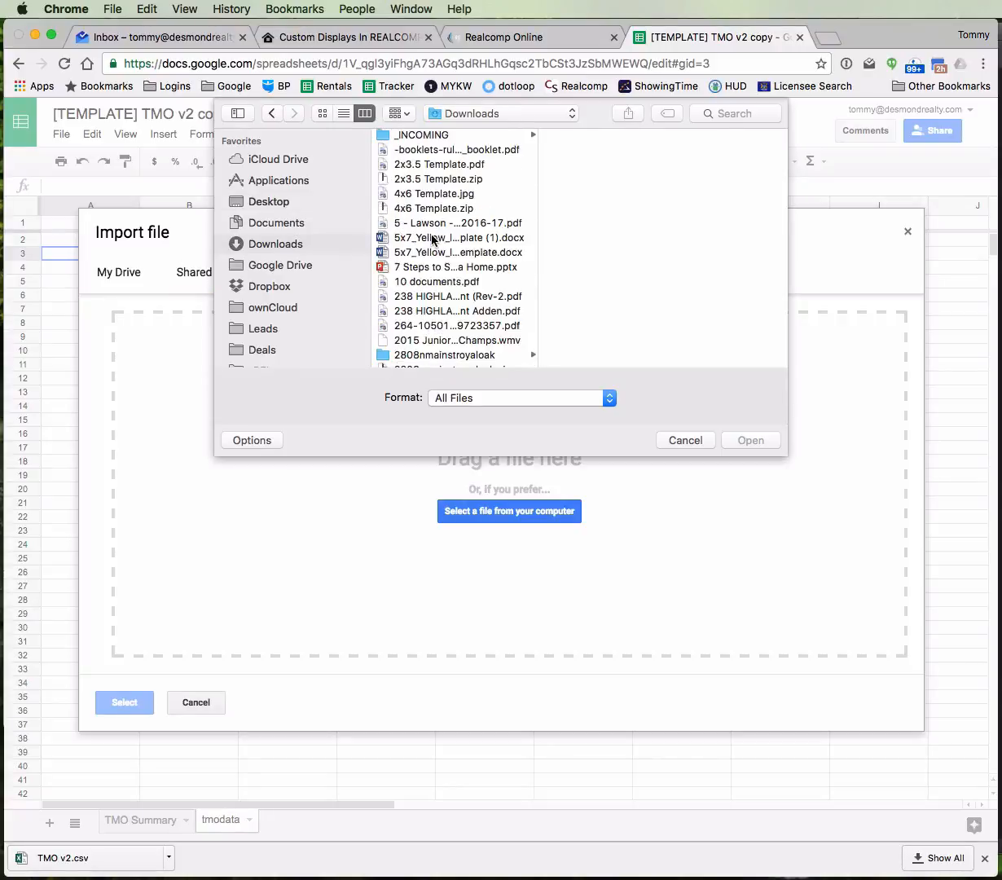
click(444, 237)
key(t)
scroll(438, 306, down, 8)
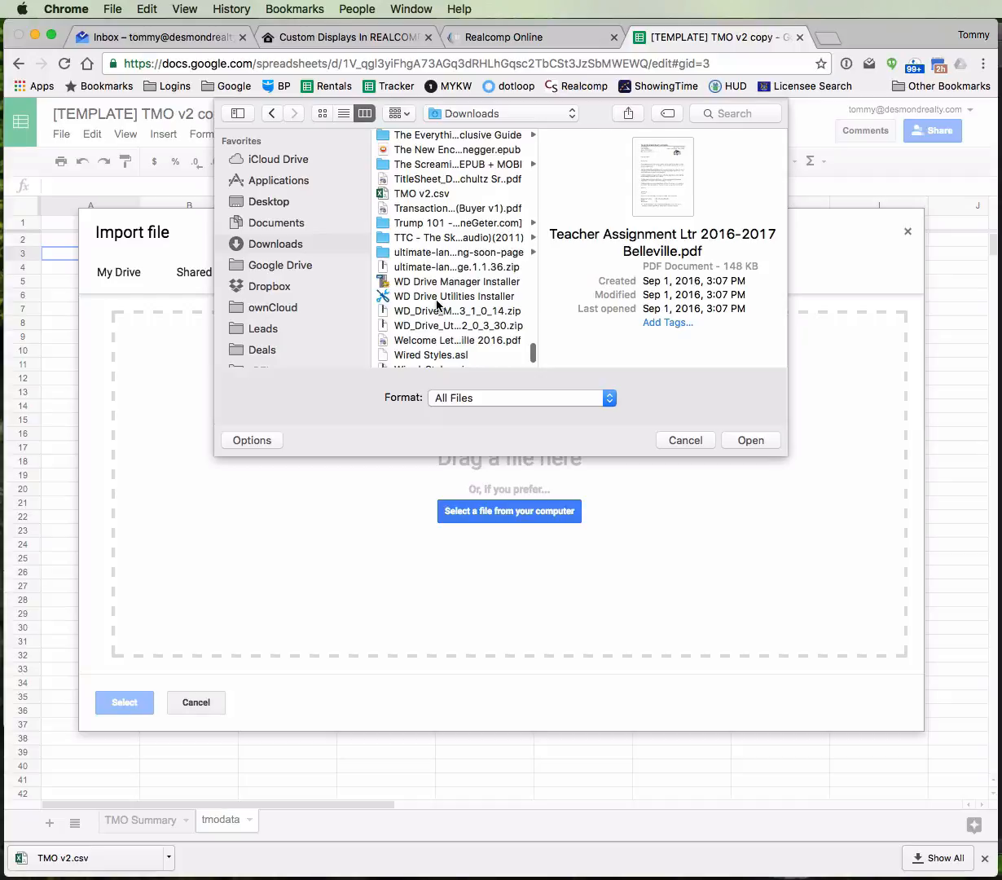
click(399, 193)
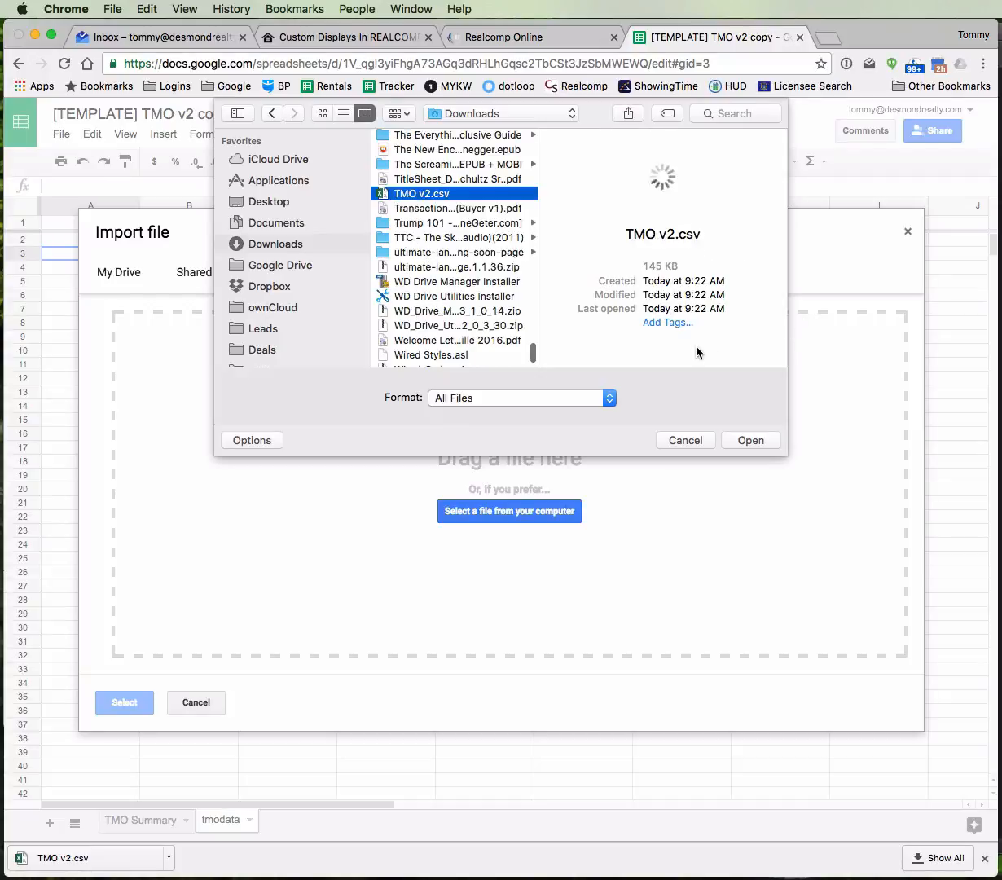
click(750, 439)
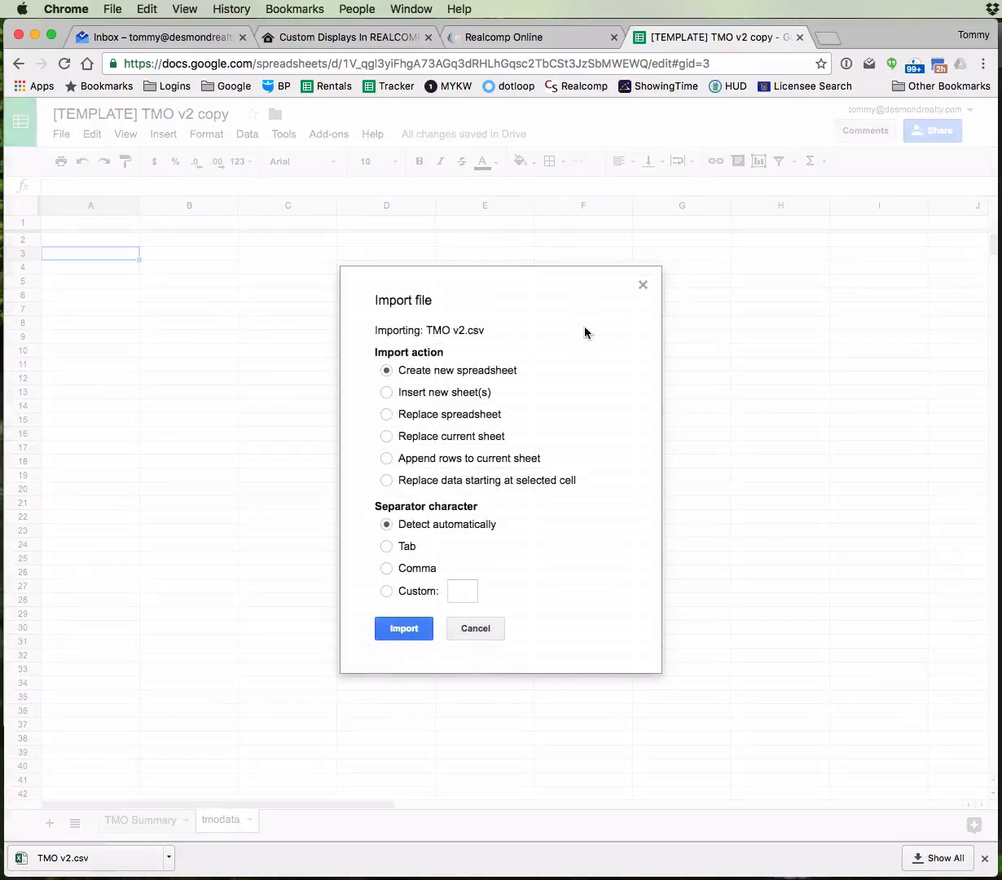
Import TMO v2.csv into tmodata with the Replace current sheet option and automatic separator detection, and look through the imported rows
click(386, 436)
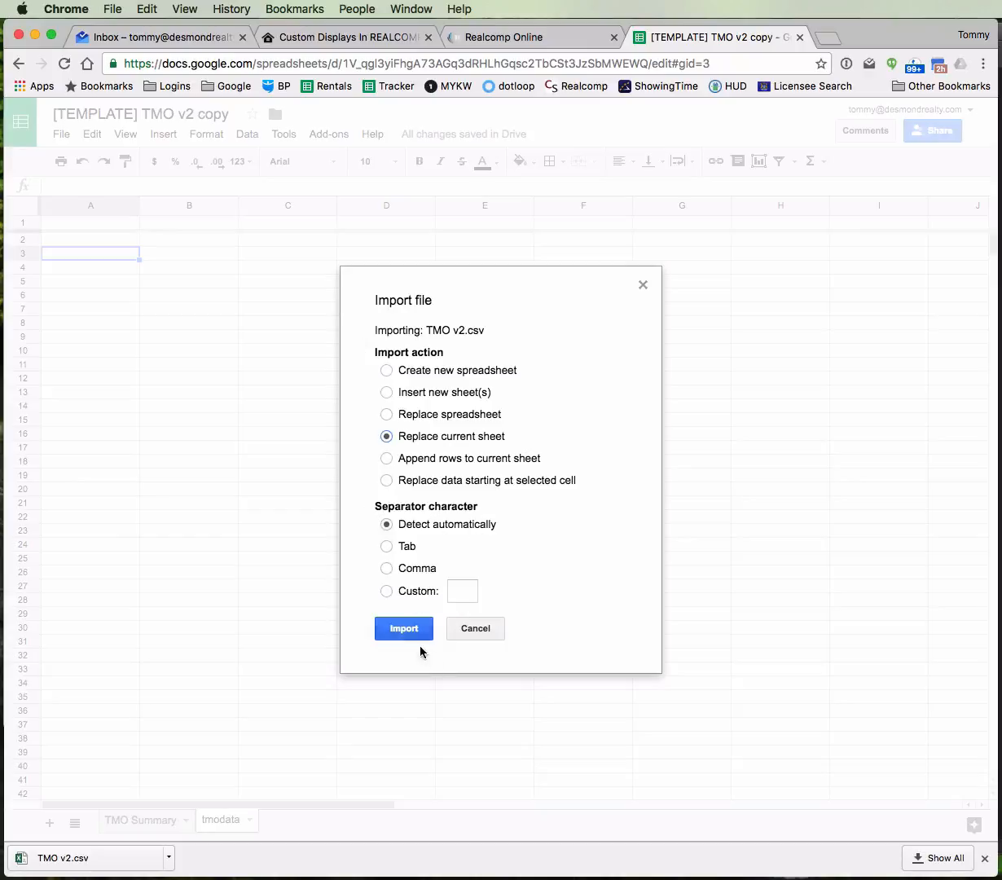
click(397, 634)
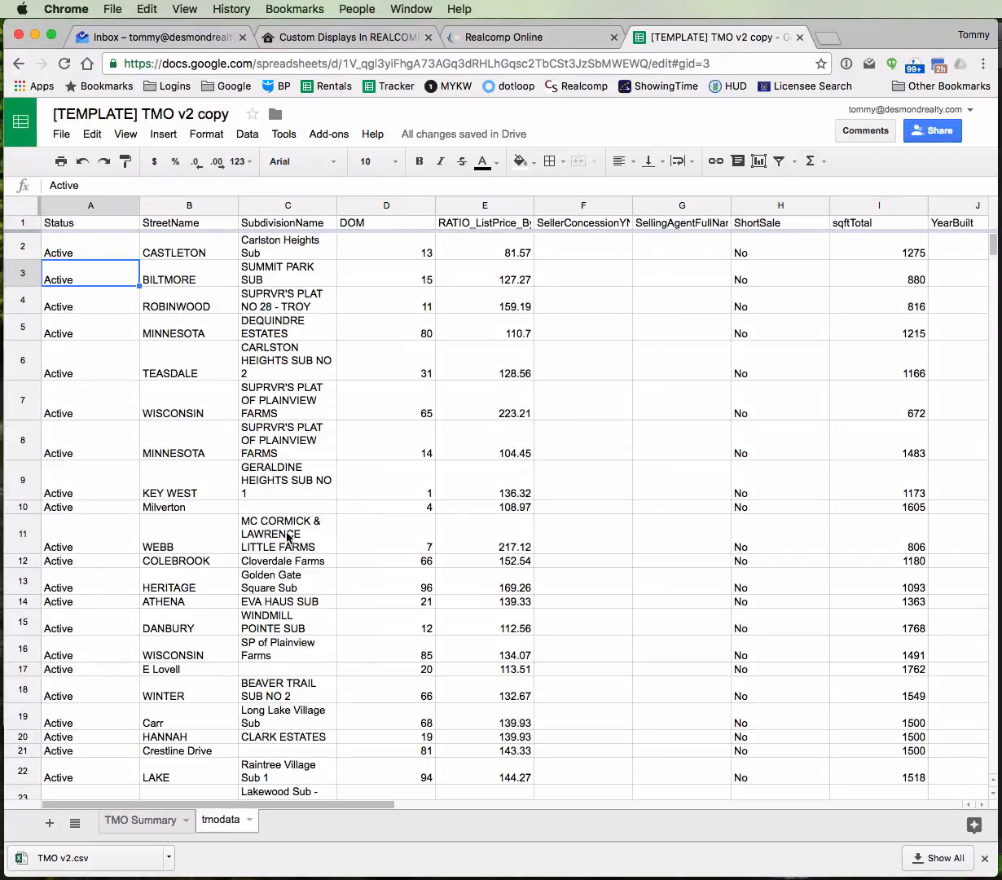
scroll(425, 447, down, 20)
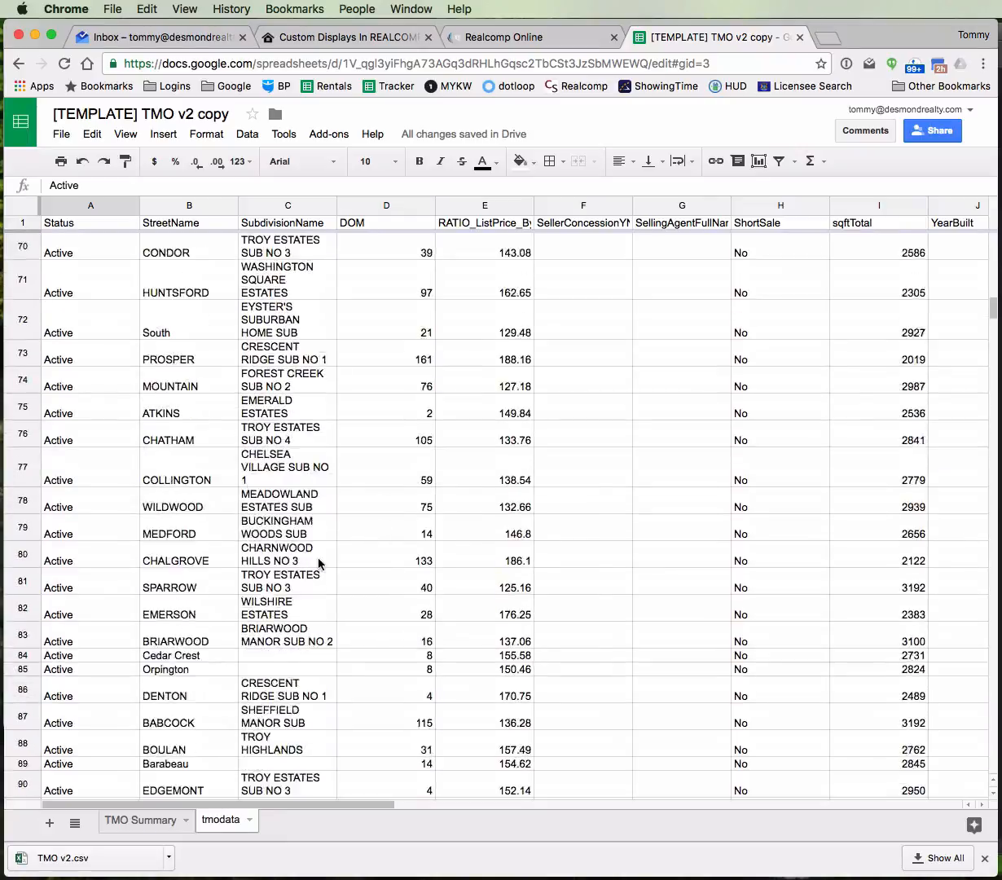
scroll(319, 562, down, 3)
Go back to the listing results in Realcomp Online to compare them with the import, and return to the start of the tmodata sheet
click(503, 34)
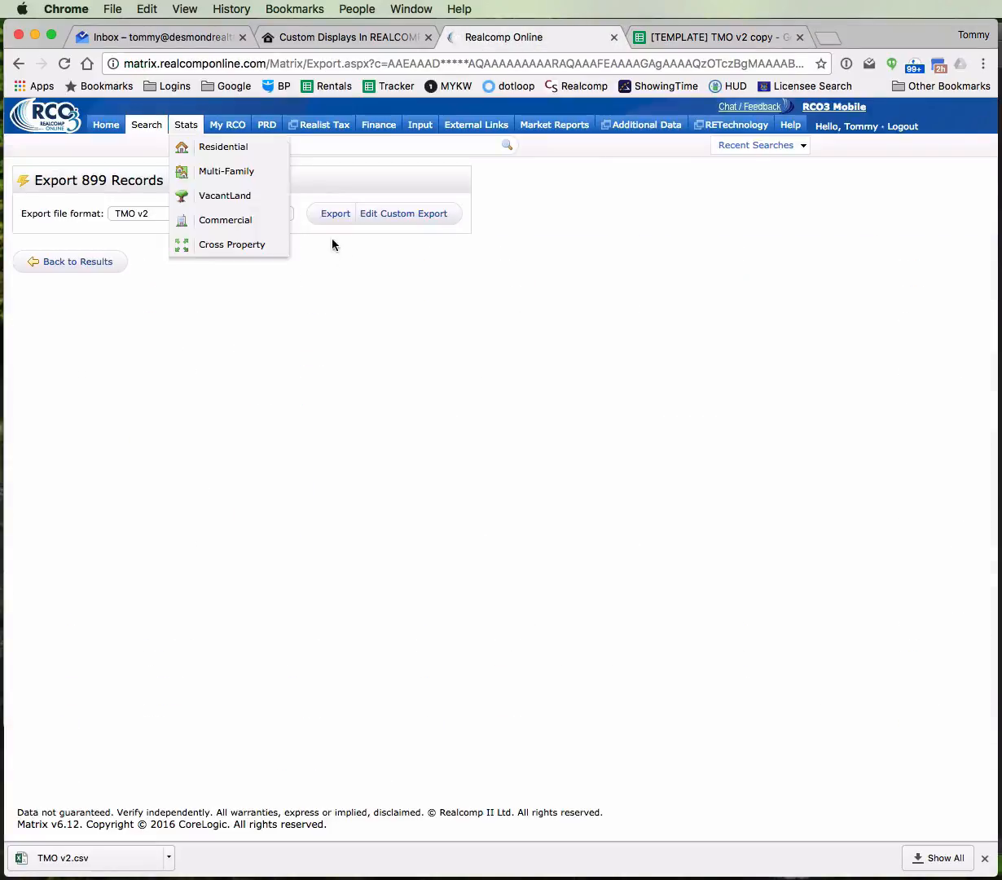
click(75, 262)
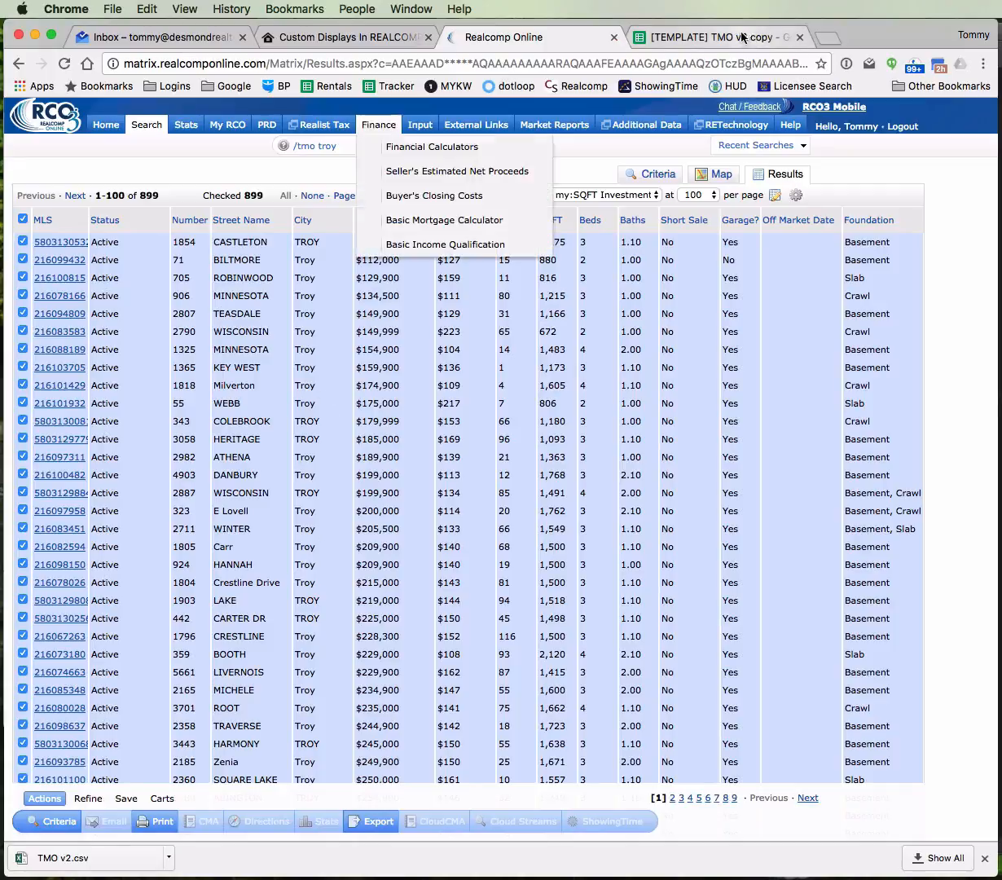
click(743, 37)
scroll(275, 387, up, 20)
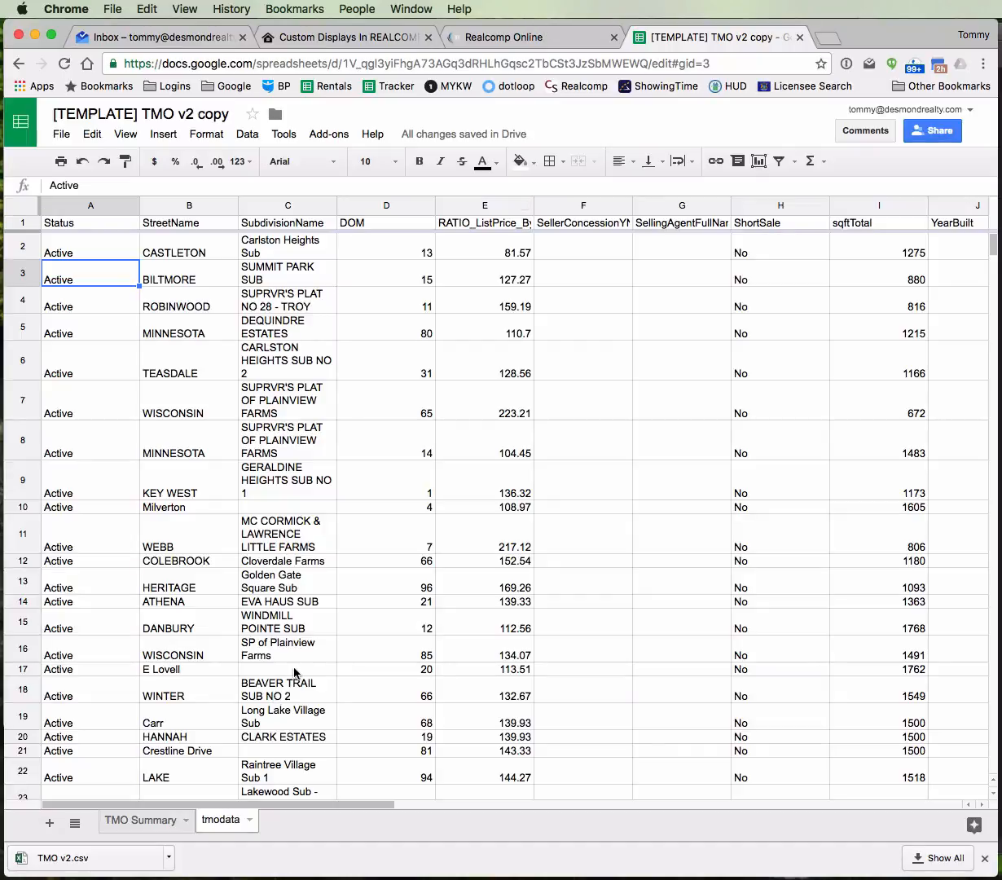
On the TMO Summary sheet, enter Troy as the City
click(143, 823)
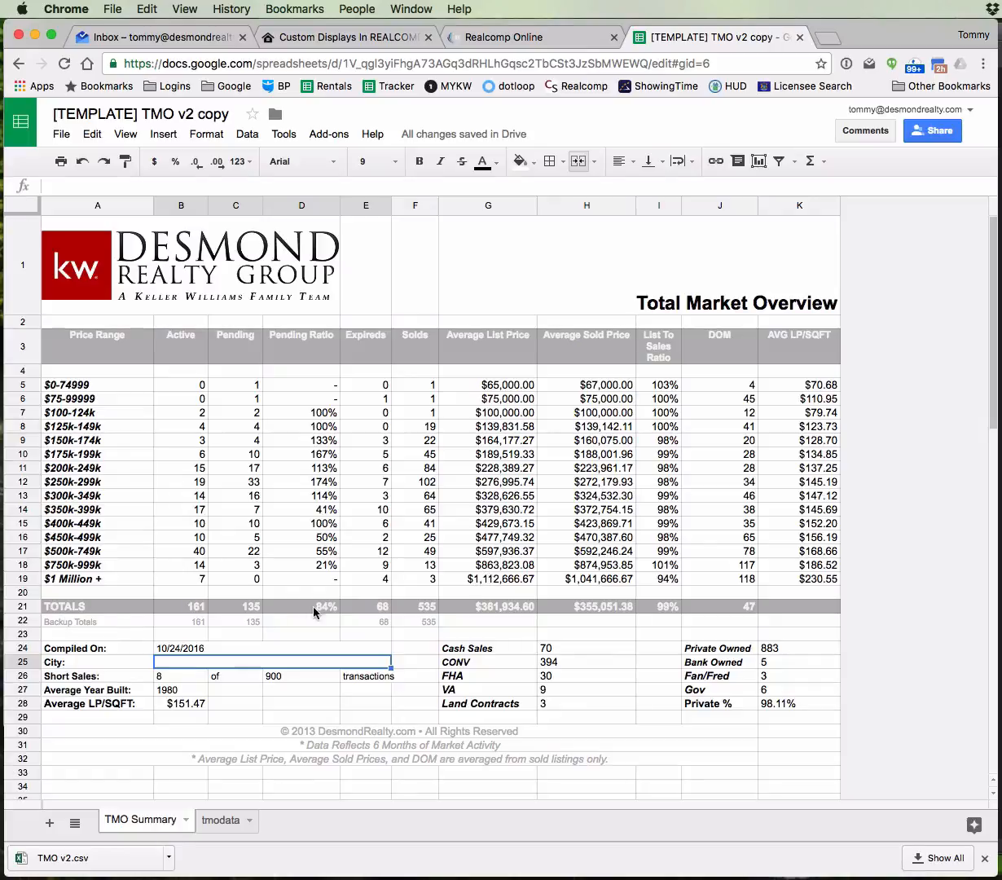
text(Troy)
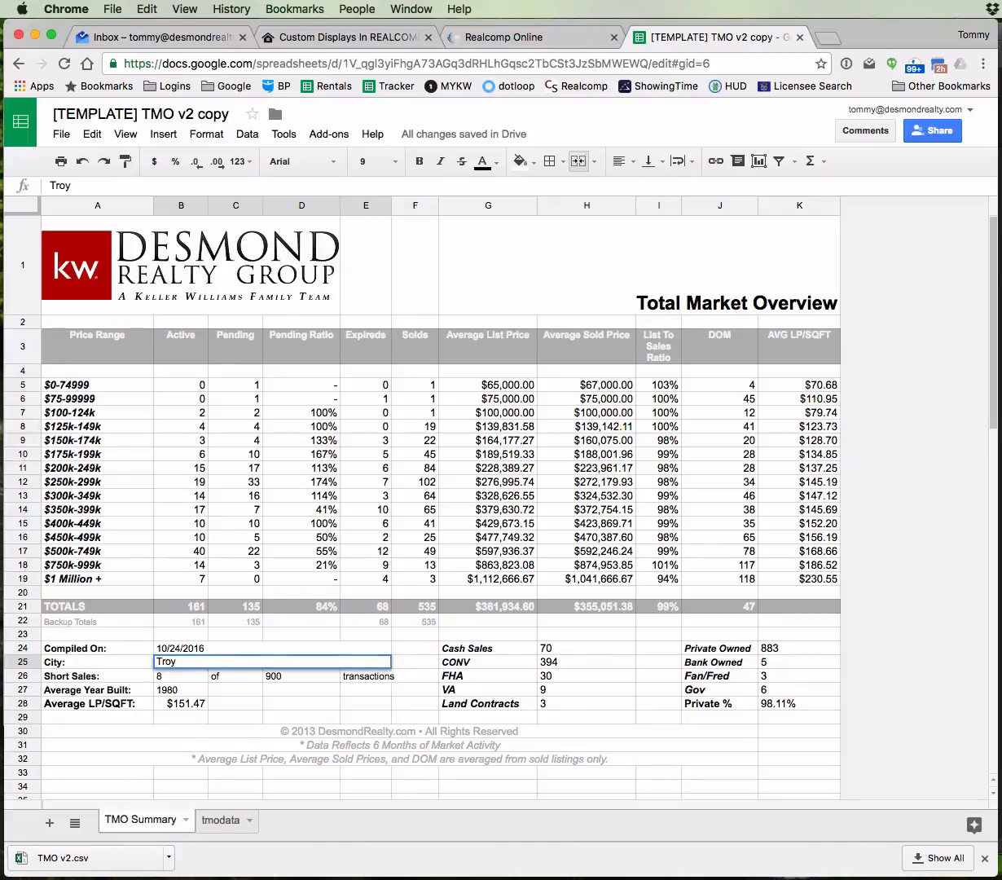
click(227, 730)
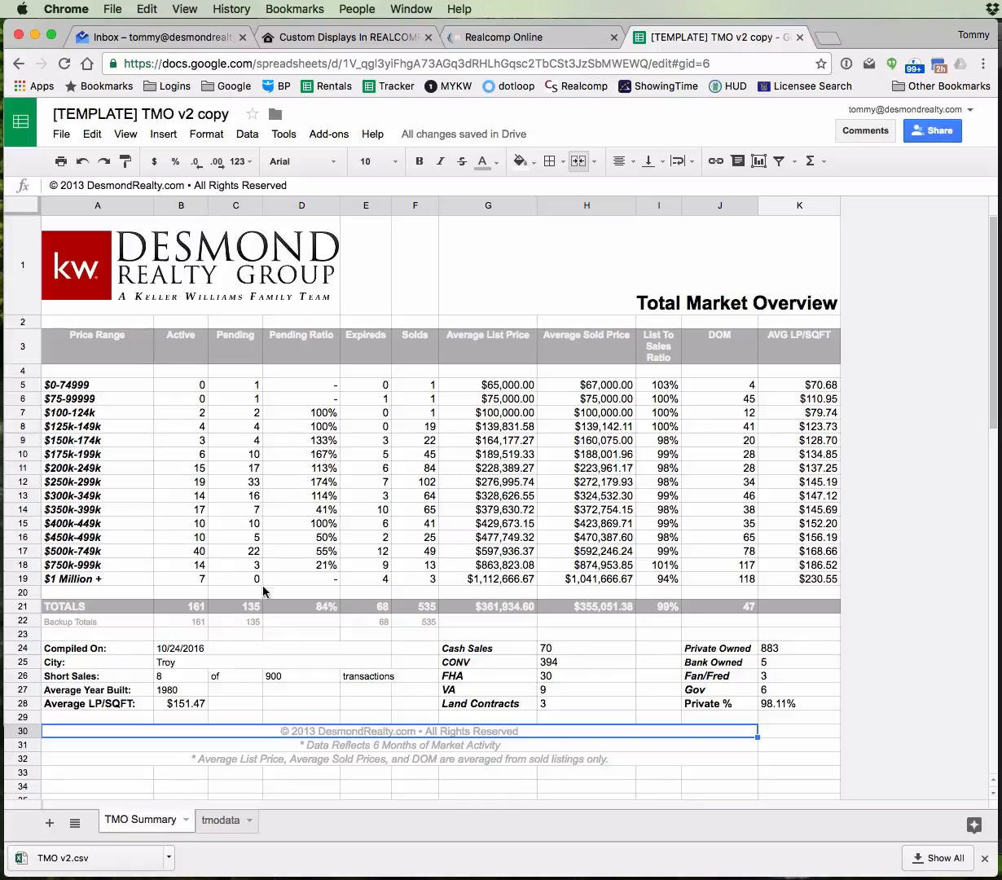
Check the tmodata sheet, and on TMO Summary examine the Active, Pending and Pending Ratio formulas in the $200k-249k row
click(217, 832)
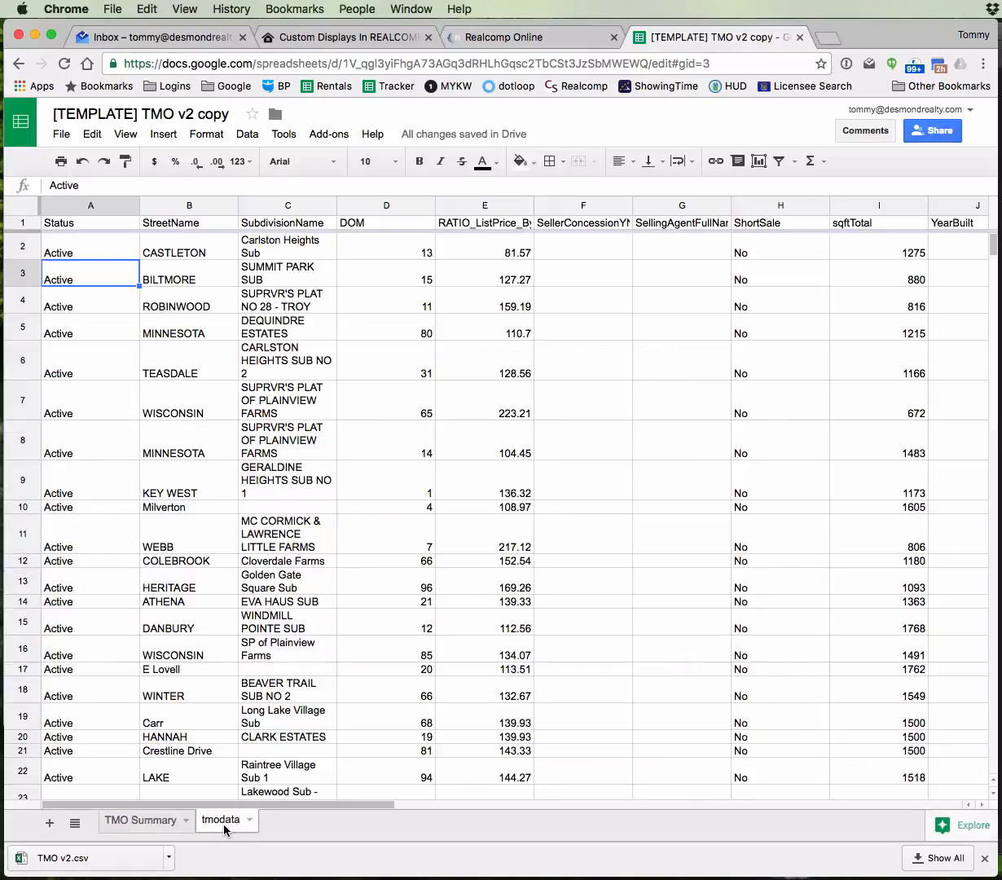
click(139, 821)
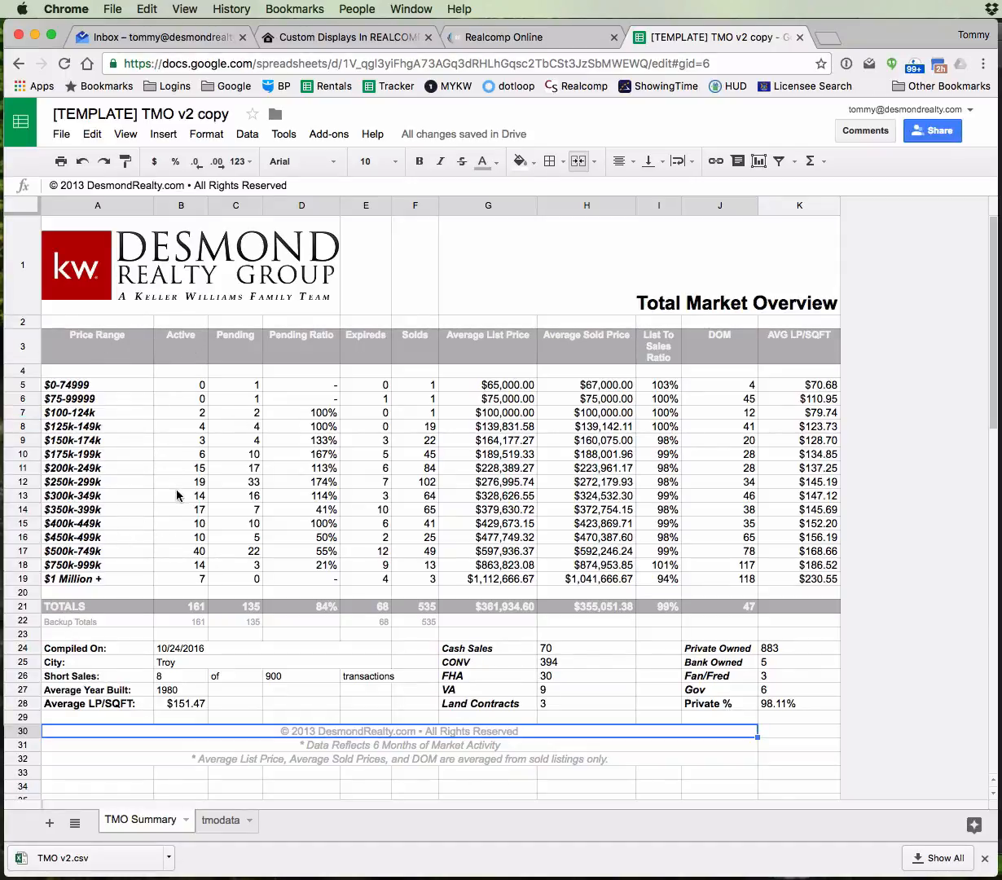
click(67, 470)
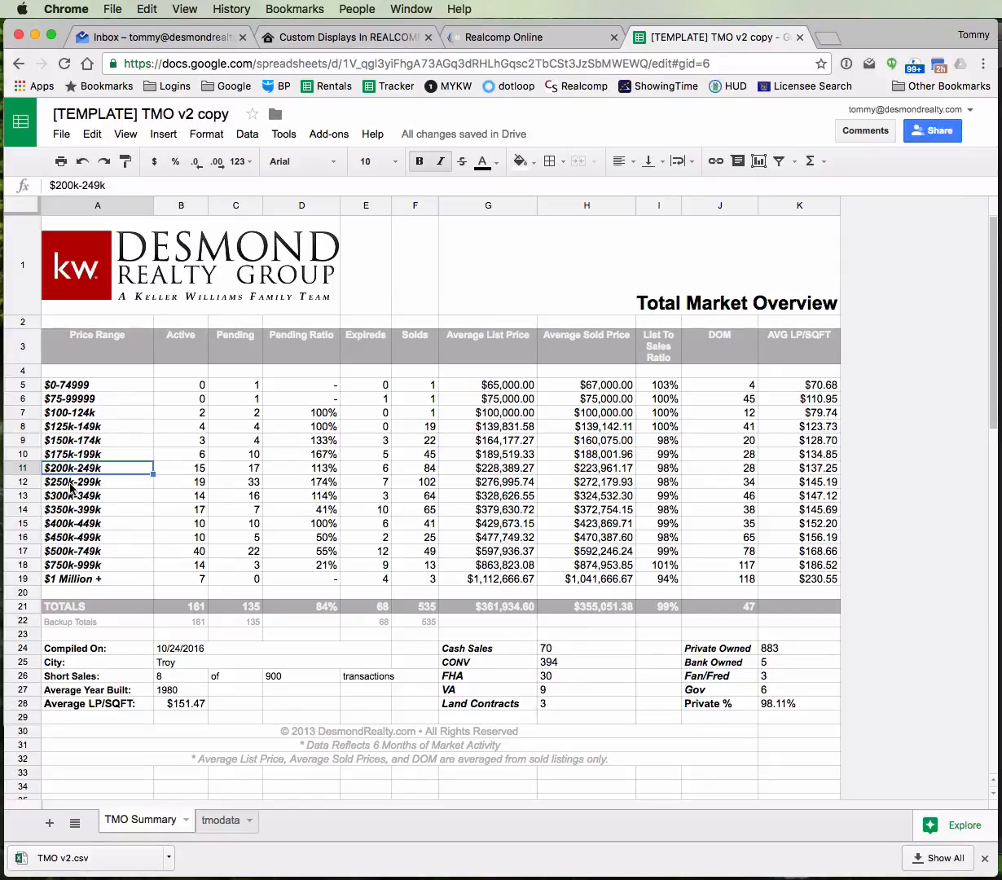
click(71, 487)
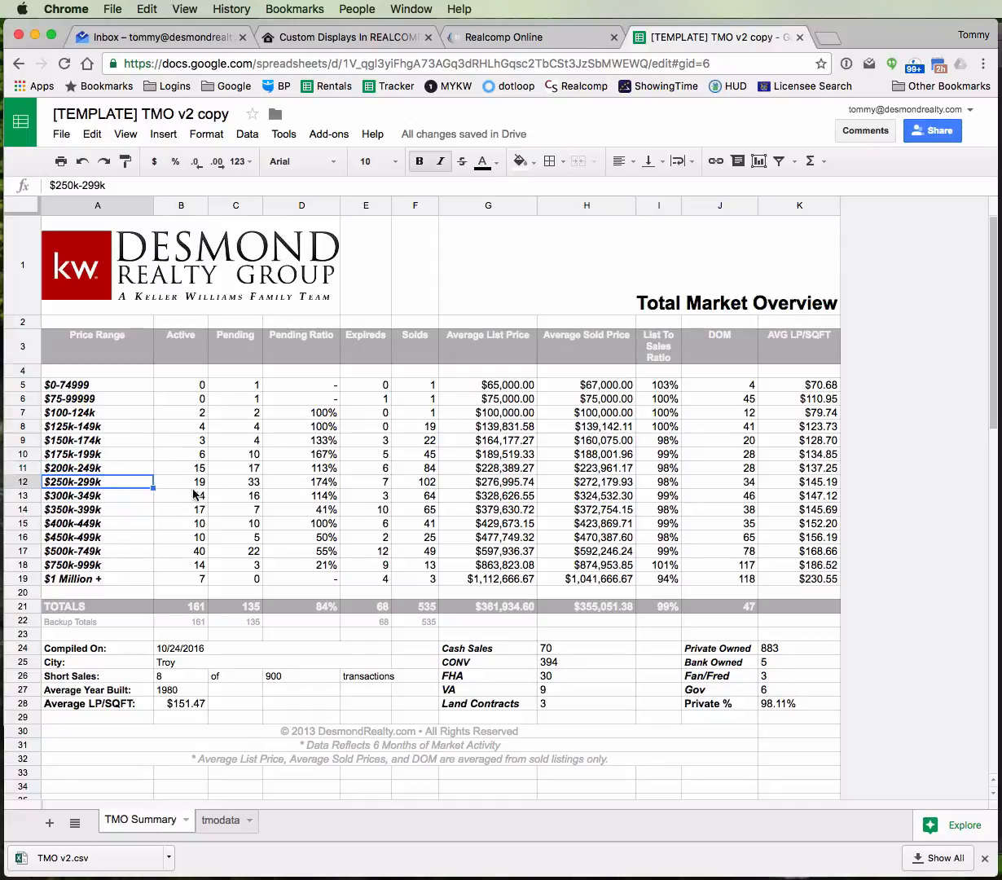
click(71, 457)
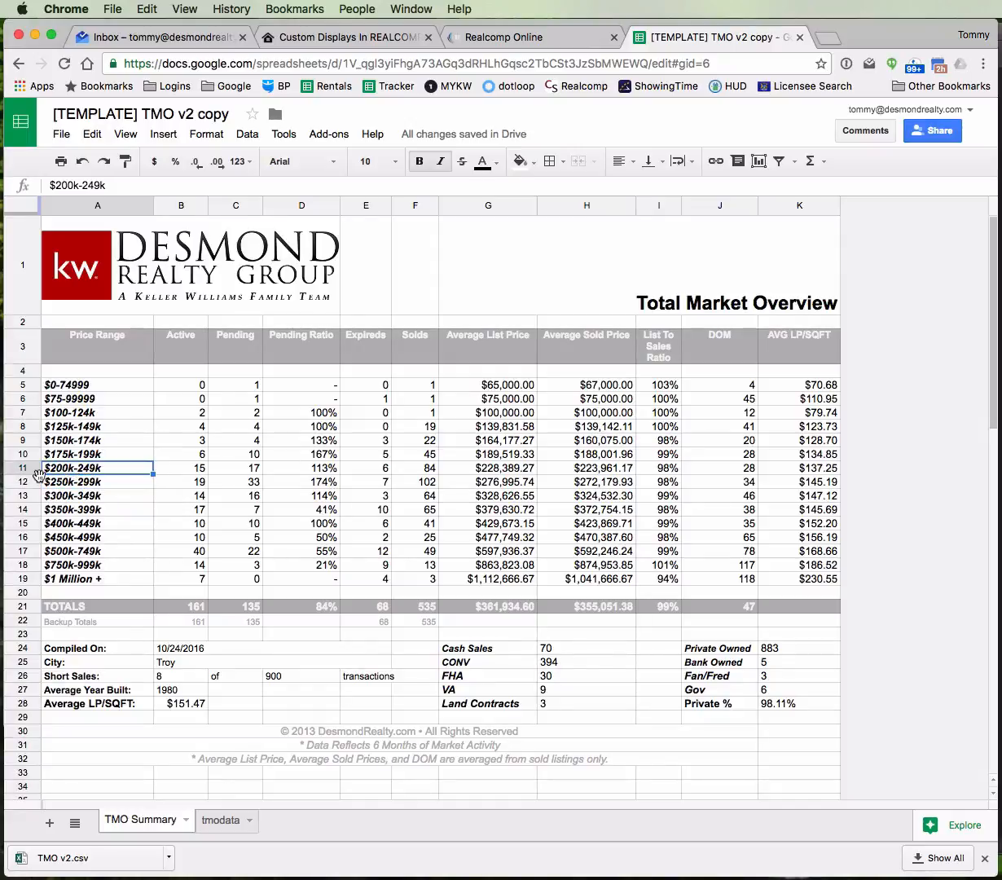
click(183, 468)
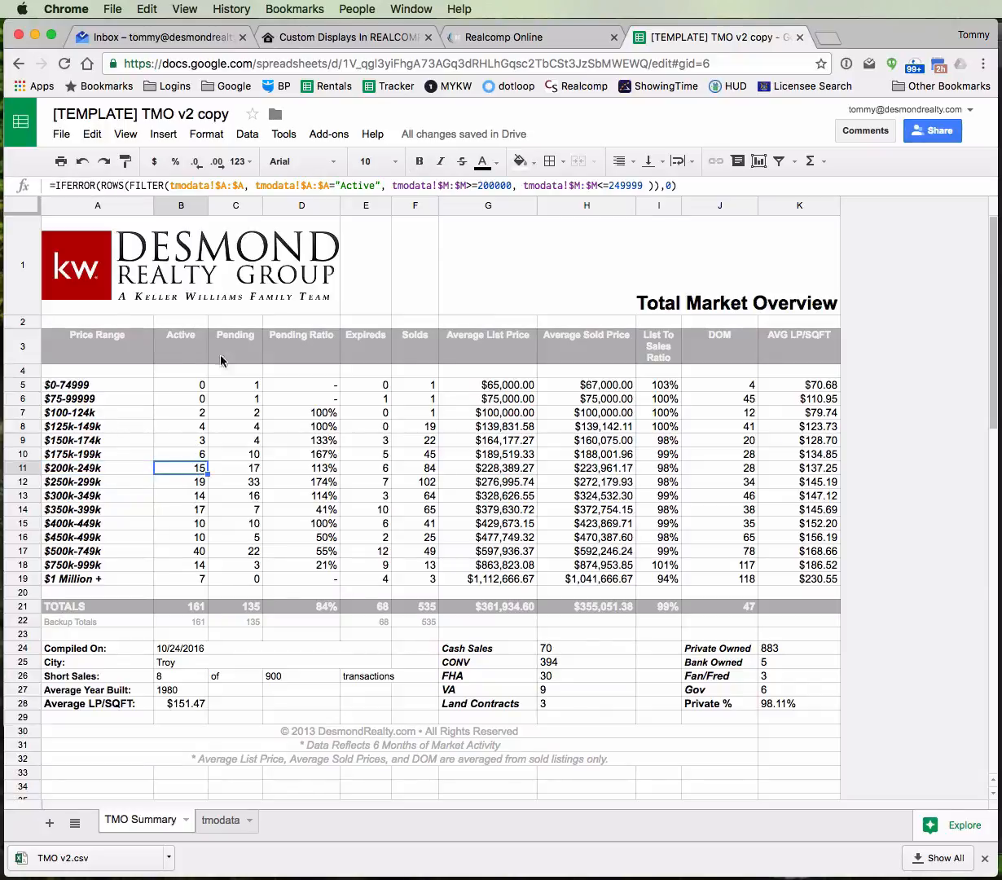
click(231, 464)
click(314, 472)
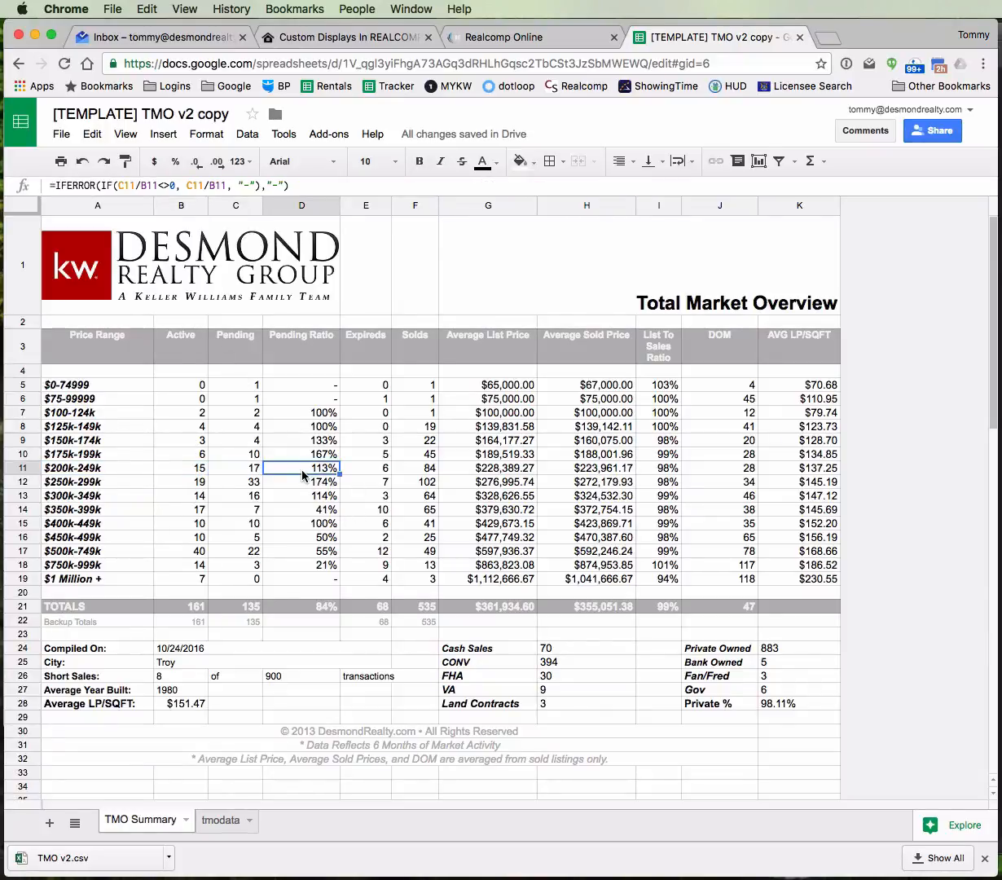
click(196, 469)
click(230, 469)
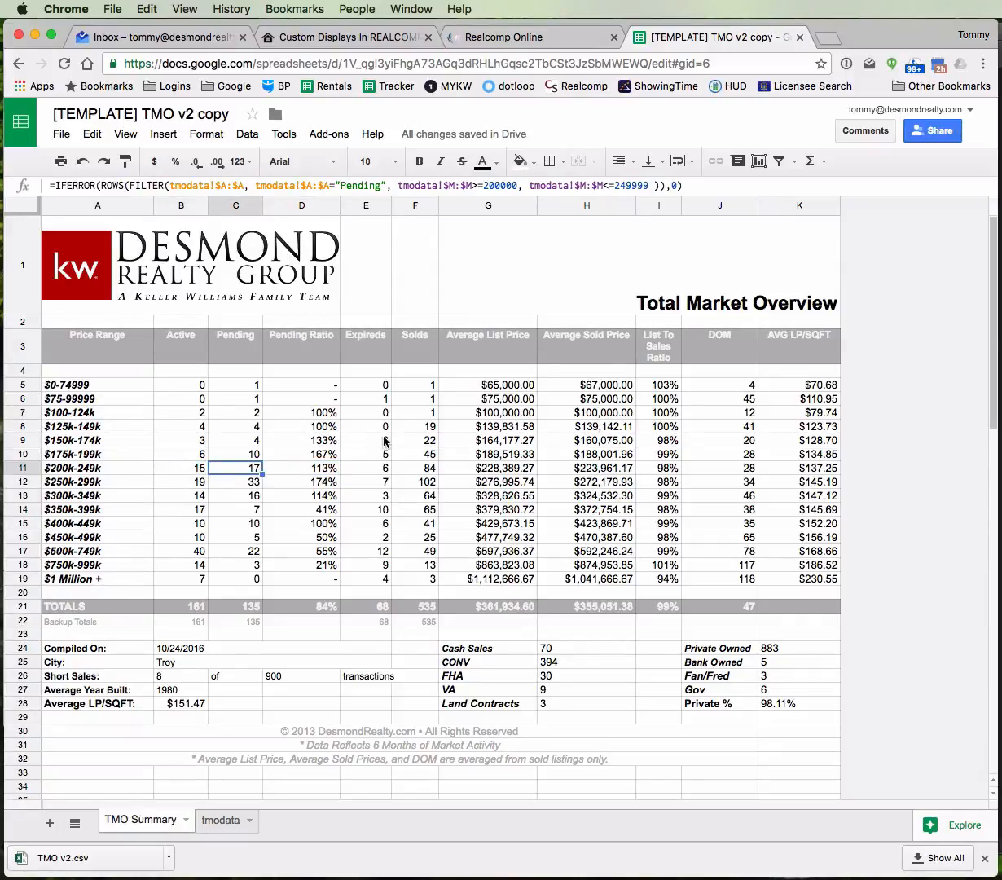
Examine the $200k-249k row's formulas for Expireds, Solds, average list and sold prices, List To Sales Ratio, DOM and AVG LP/SQFT
click(363, 468)
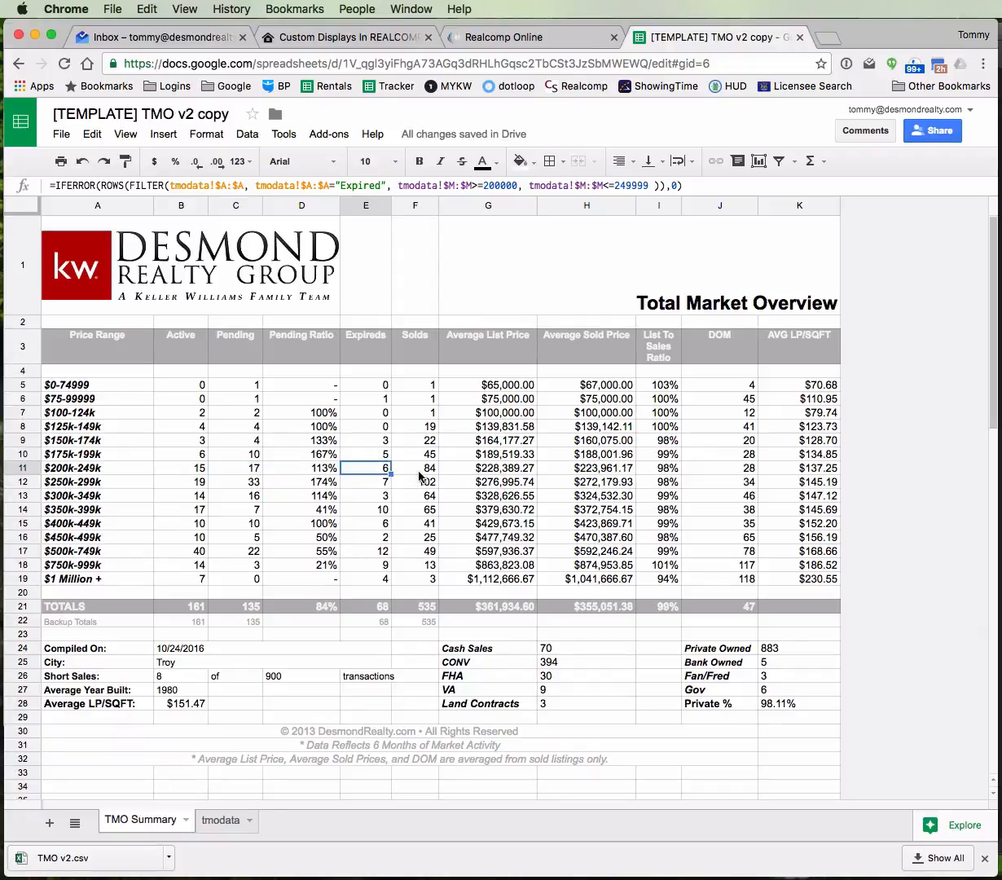
click(402, 470)
click(505, 468)
click(574, 468)
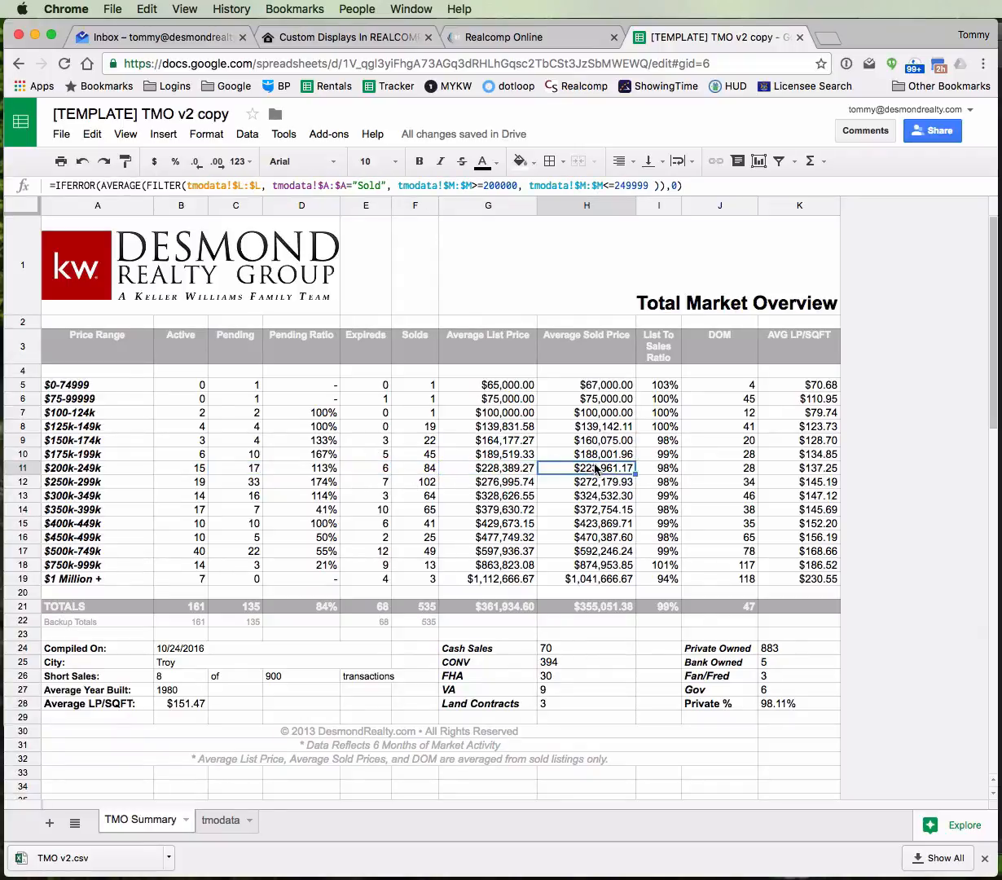
click(466, 468)
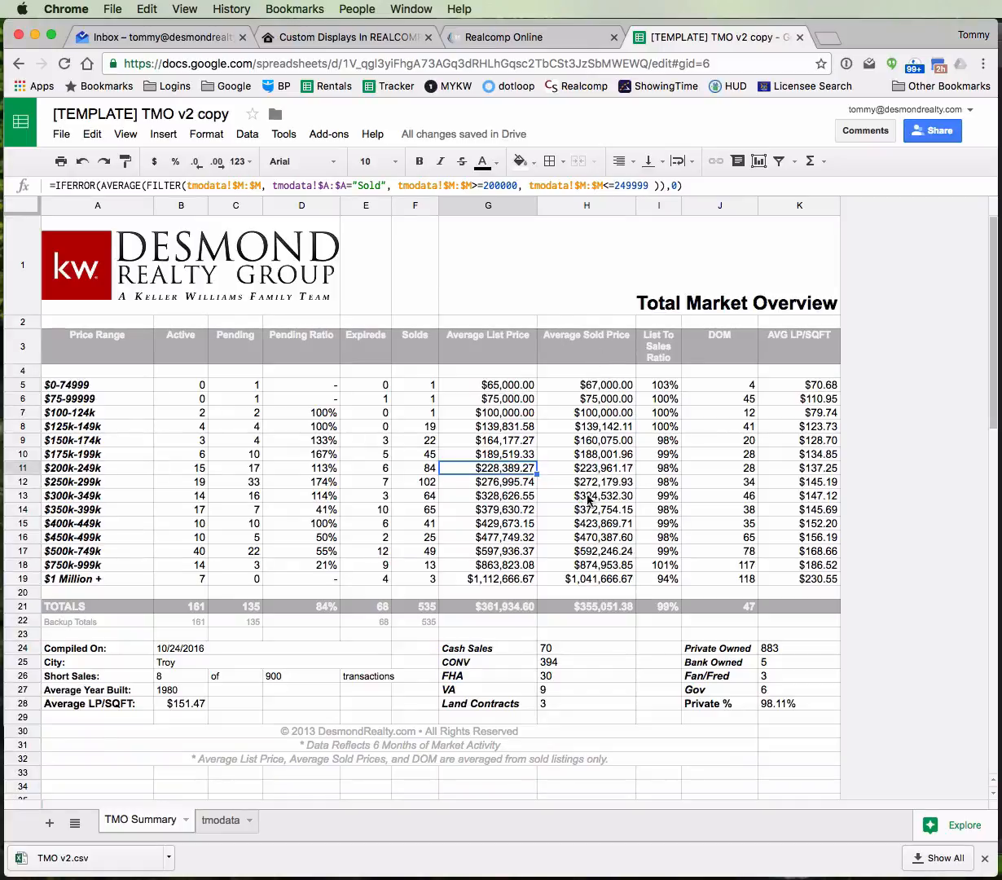
click(664, 469)
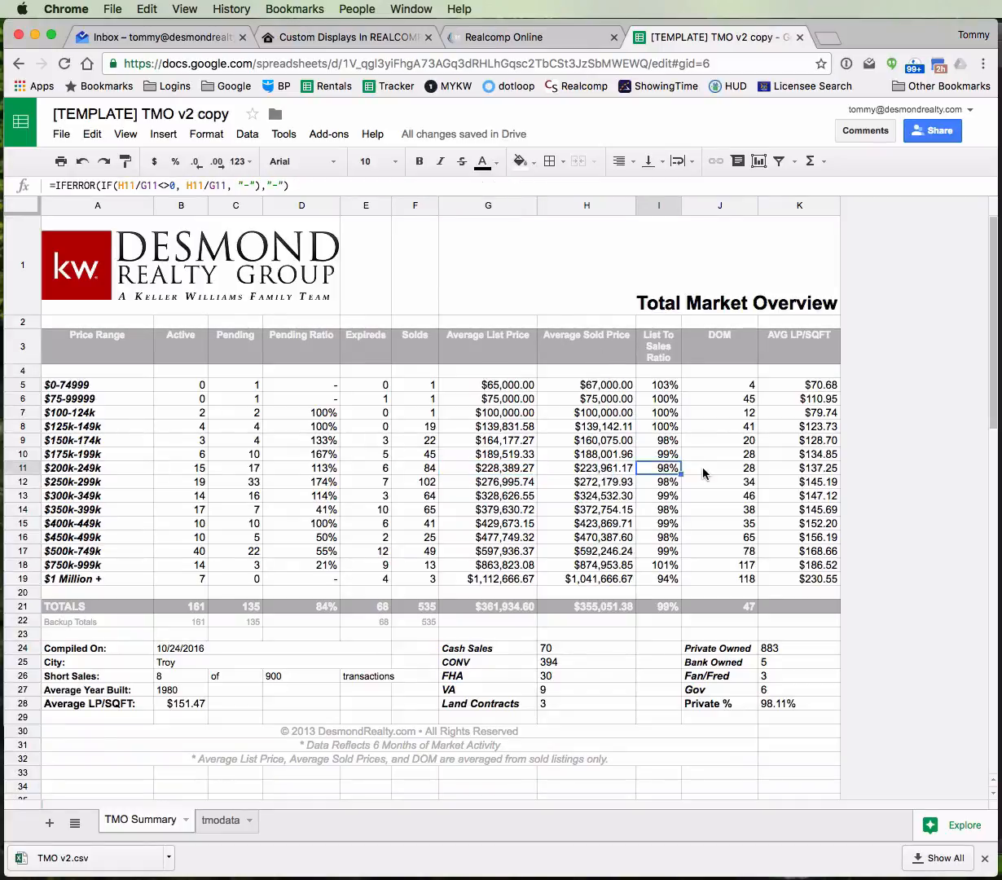
click(731, 471)
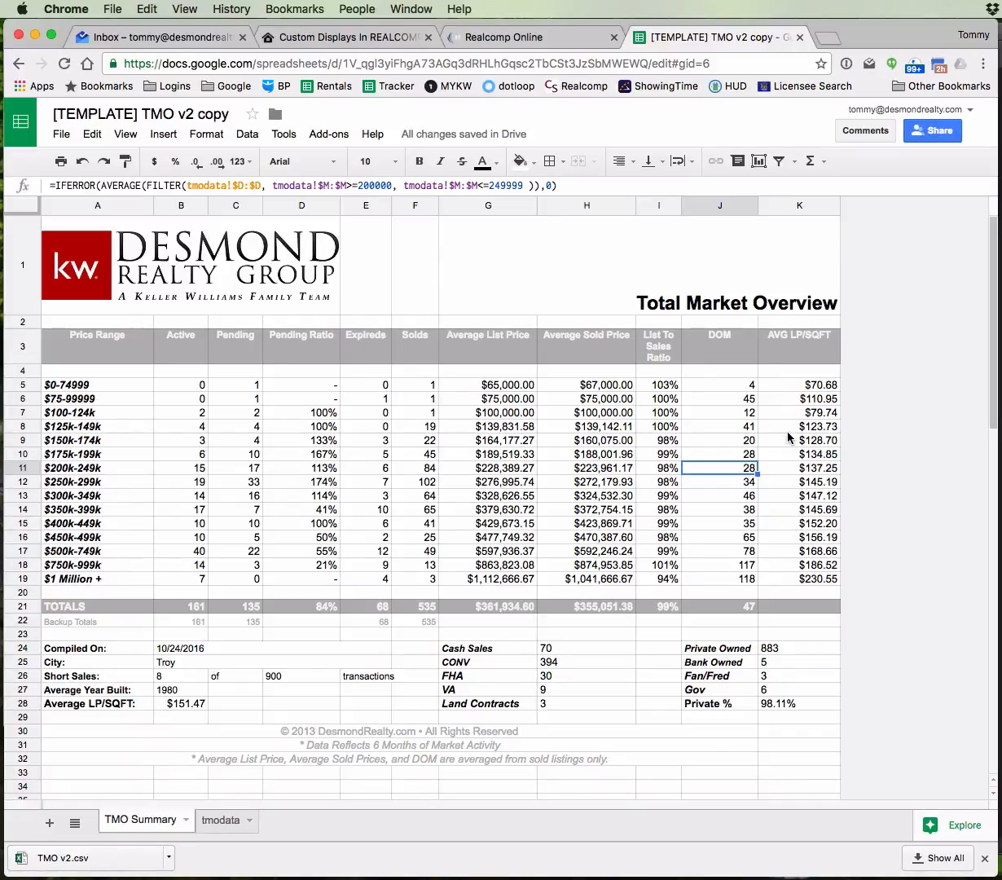
click(777, 473)
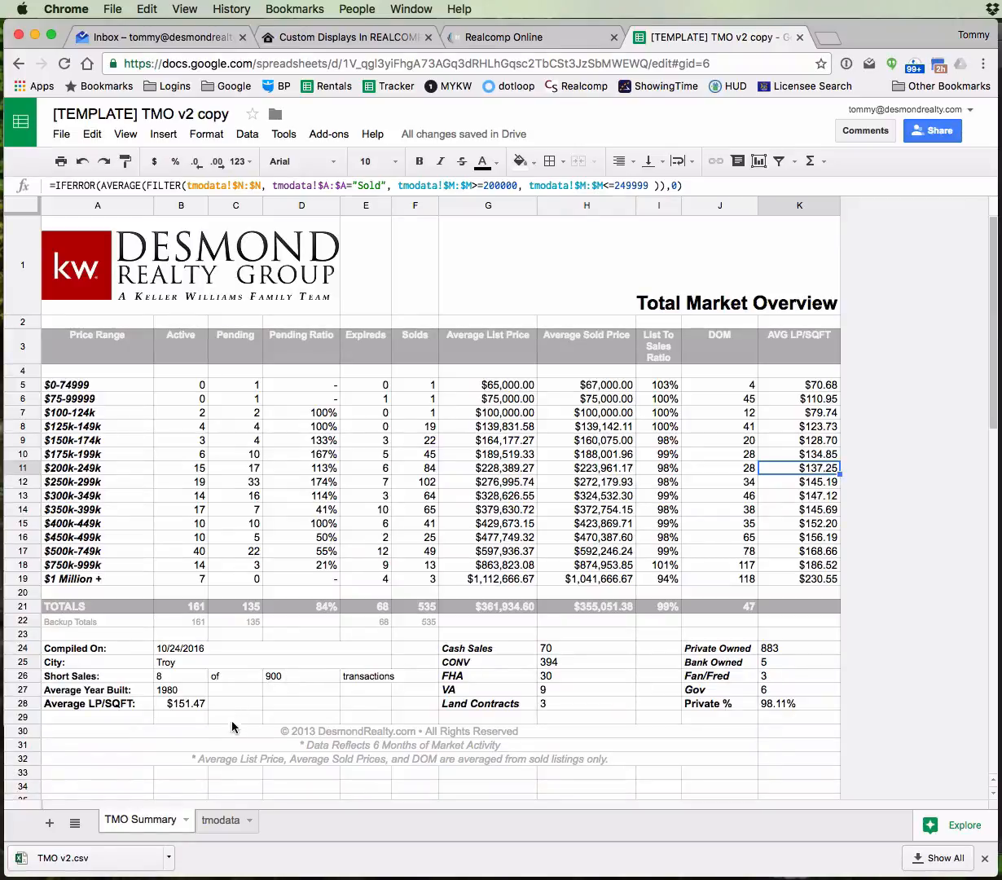
Review the tmodata sheet and the Realcomp Online results as the summary's data sources, and return to TMO Summary
click(216, 820)
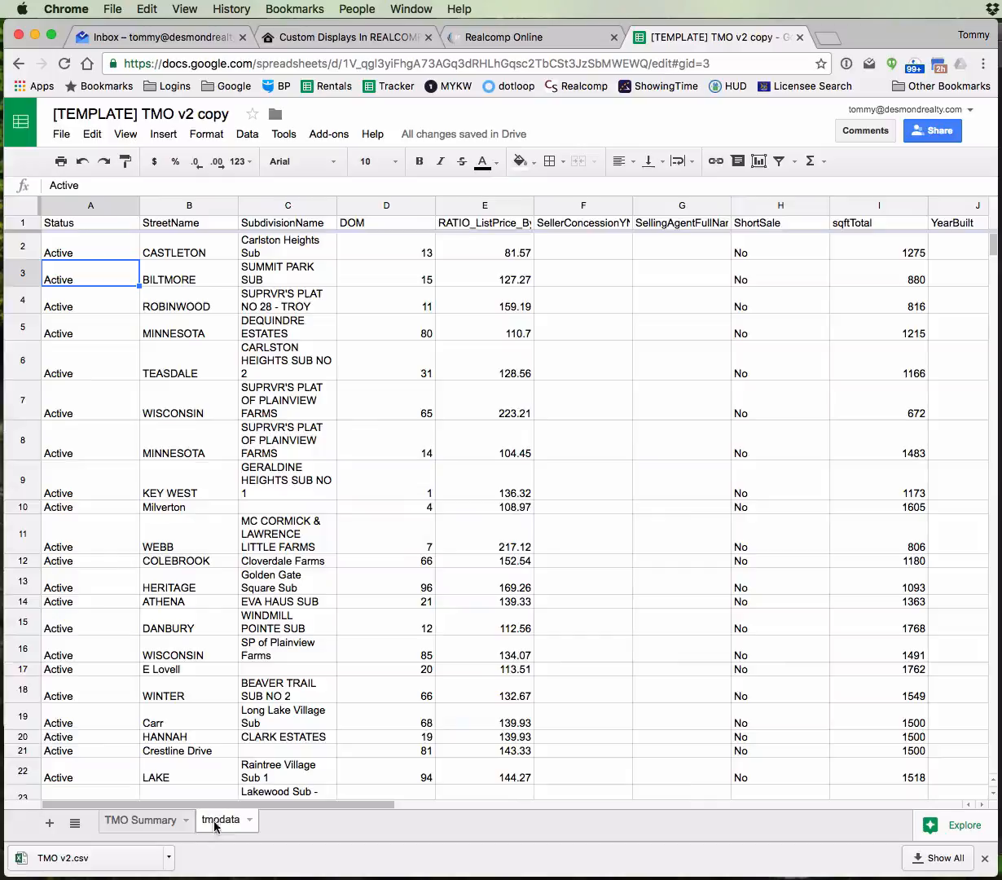
click(145, 828)
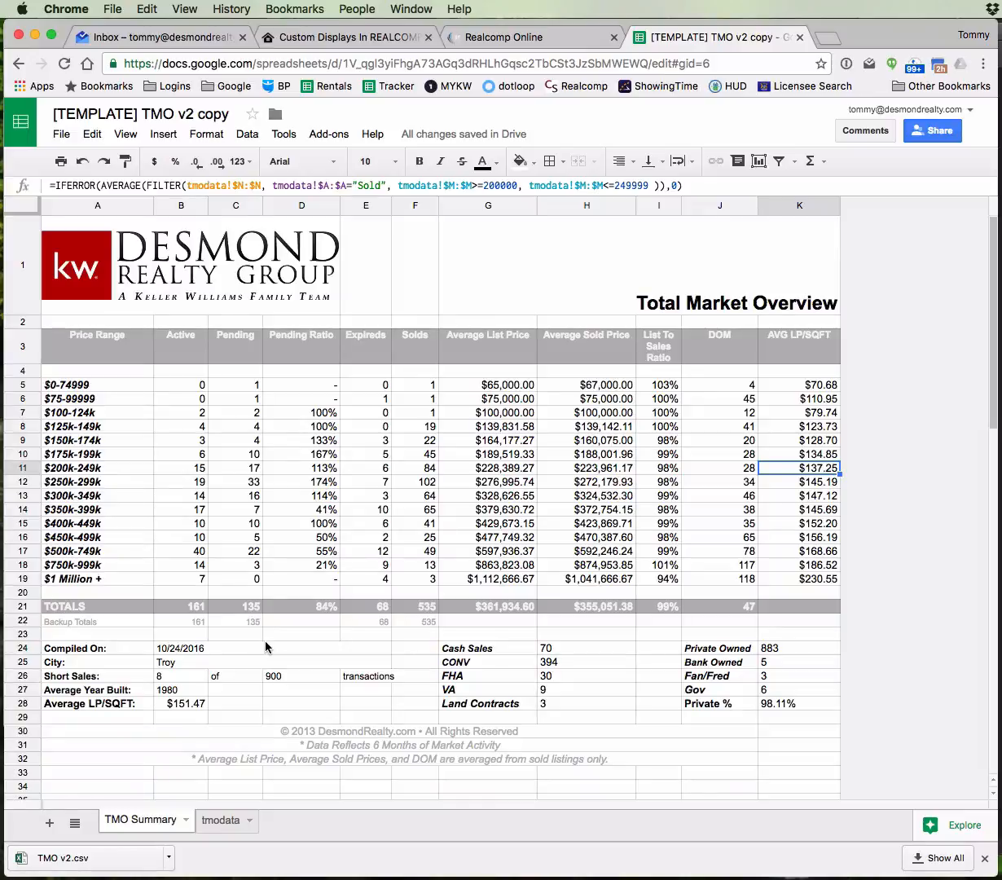
click(512, 39)
click(707, 39)
click(213, 820)
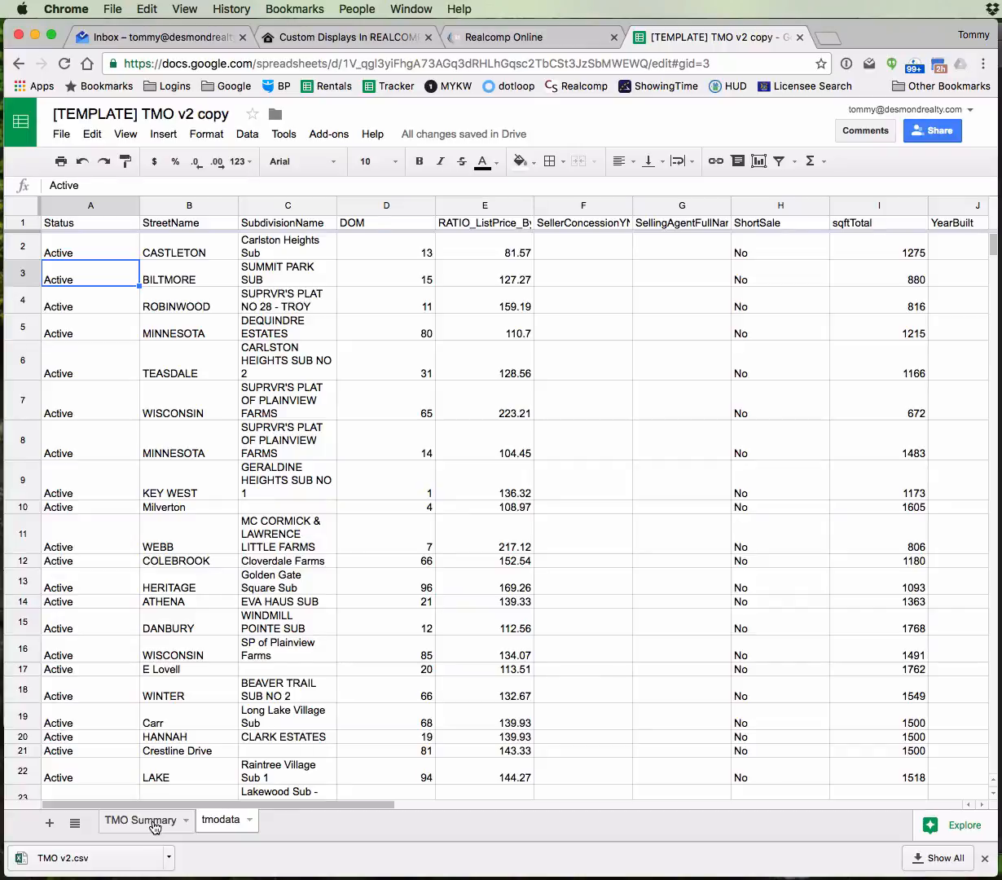
click(154, 825)
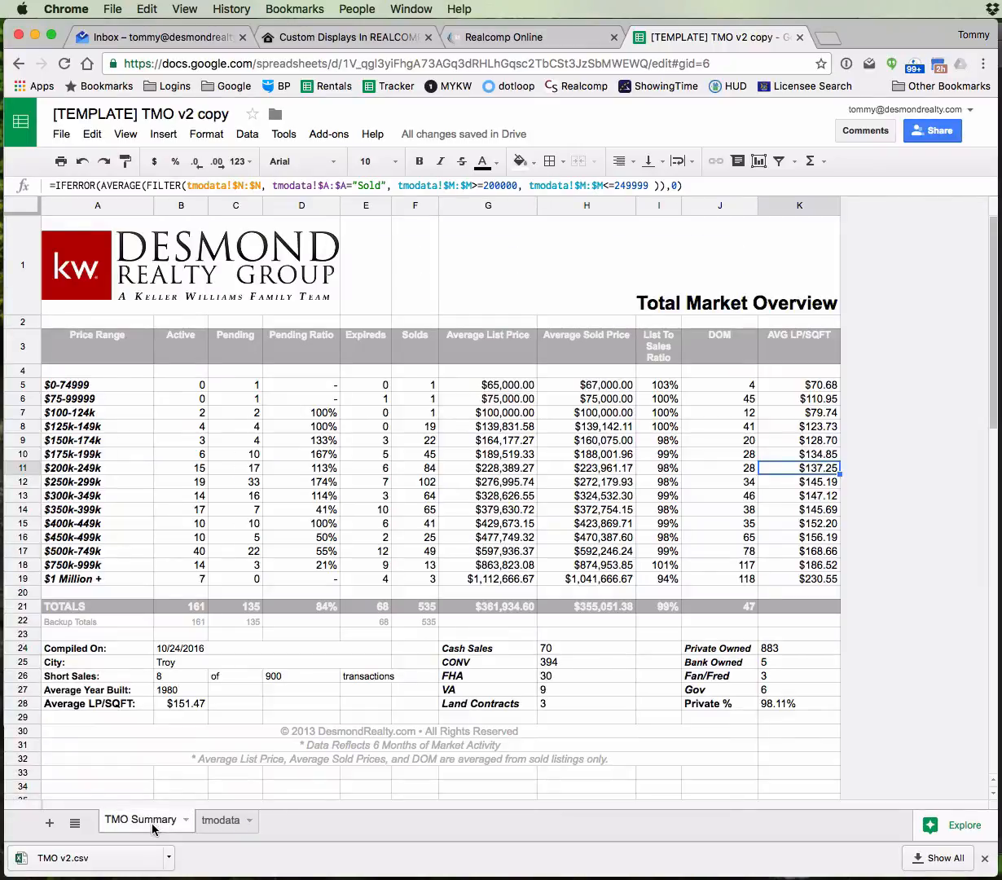
Inspect the formulas counting Cash Sales, CONV, FHA, VA and Land Contracts on the TMO Summary sheet
click(556, 648)
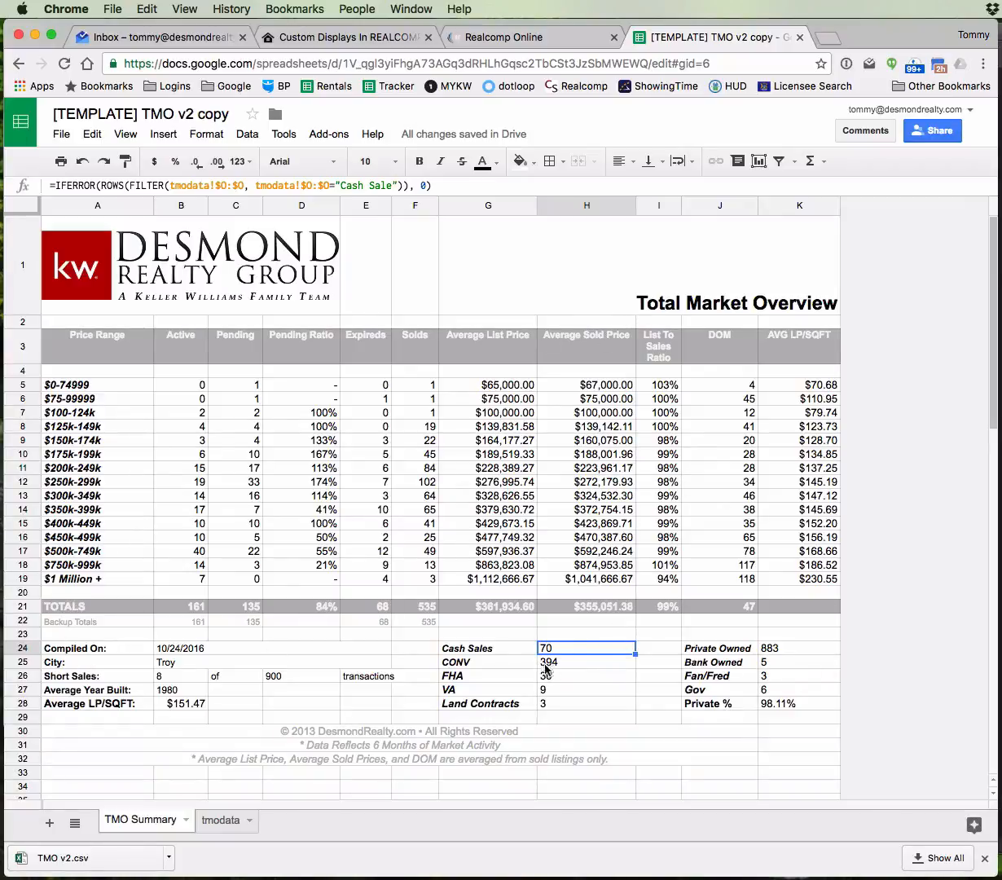
key(Down)
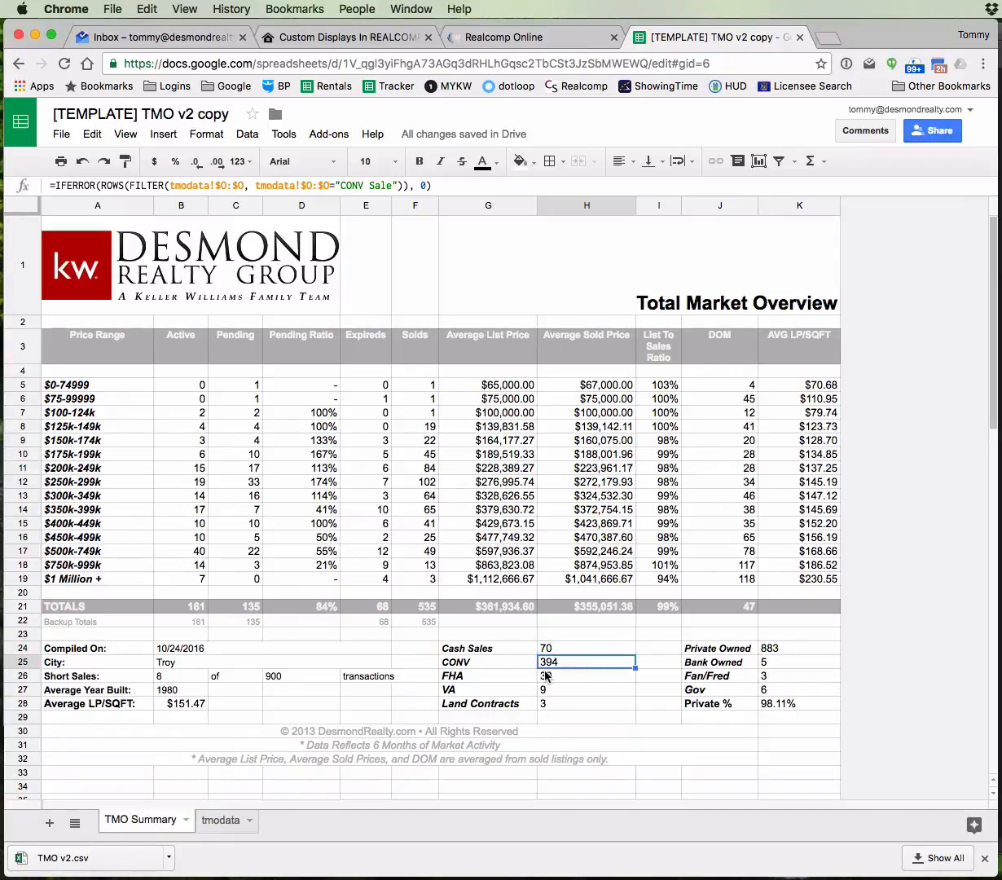
key(Down)
key(Down)
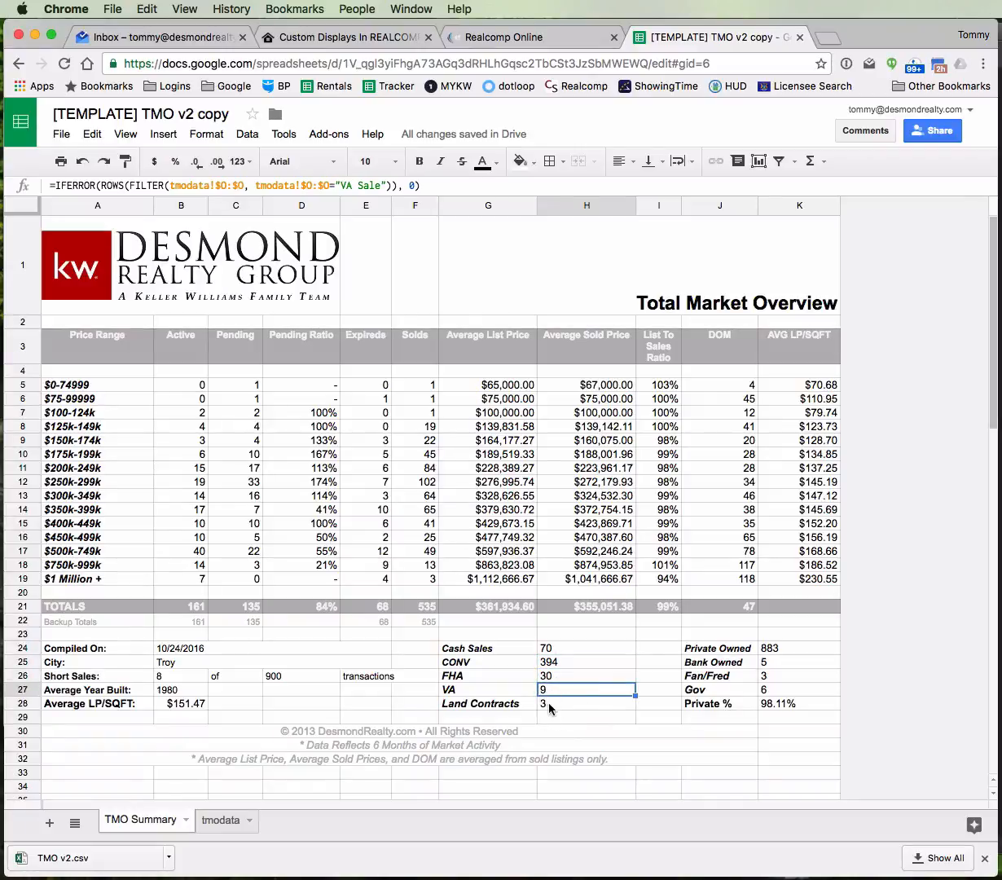
key(Down)
Inspect the ownership formulas for Private Owned, Bank Owned, Fan/Fred and Private %
click(778, 651)
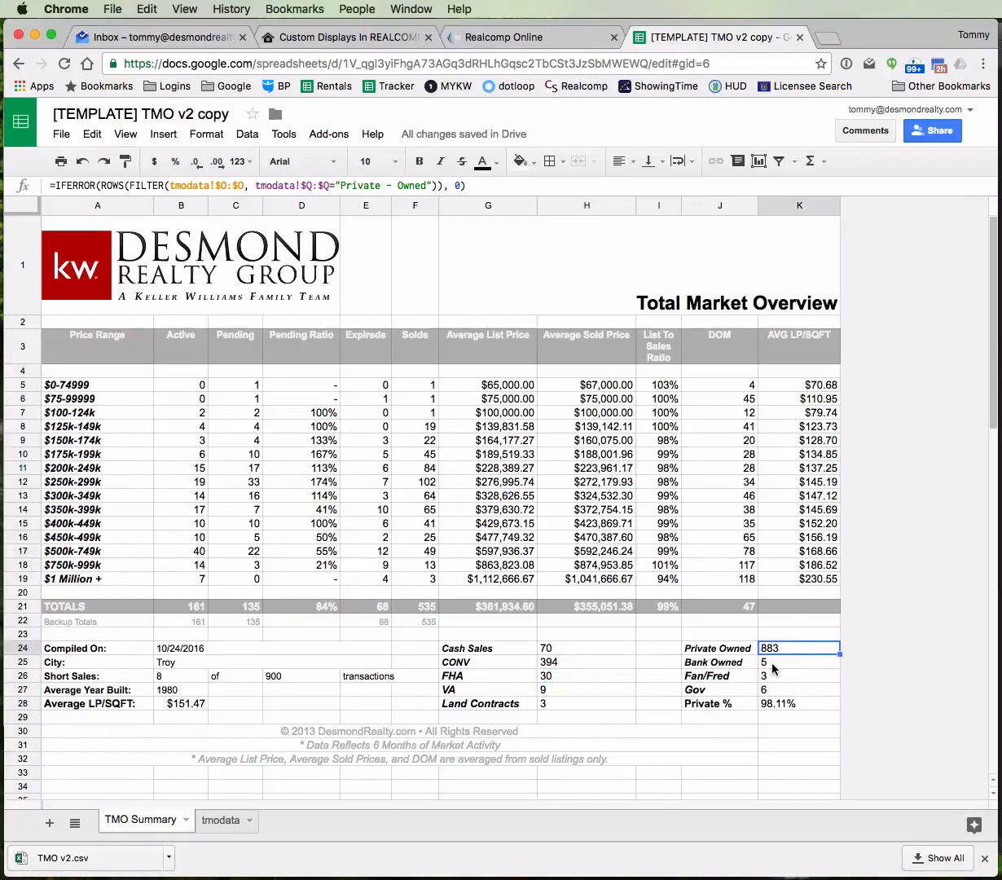
key(Down)
key(Down)
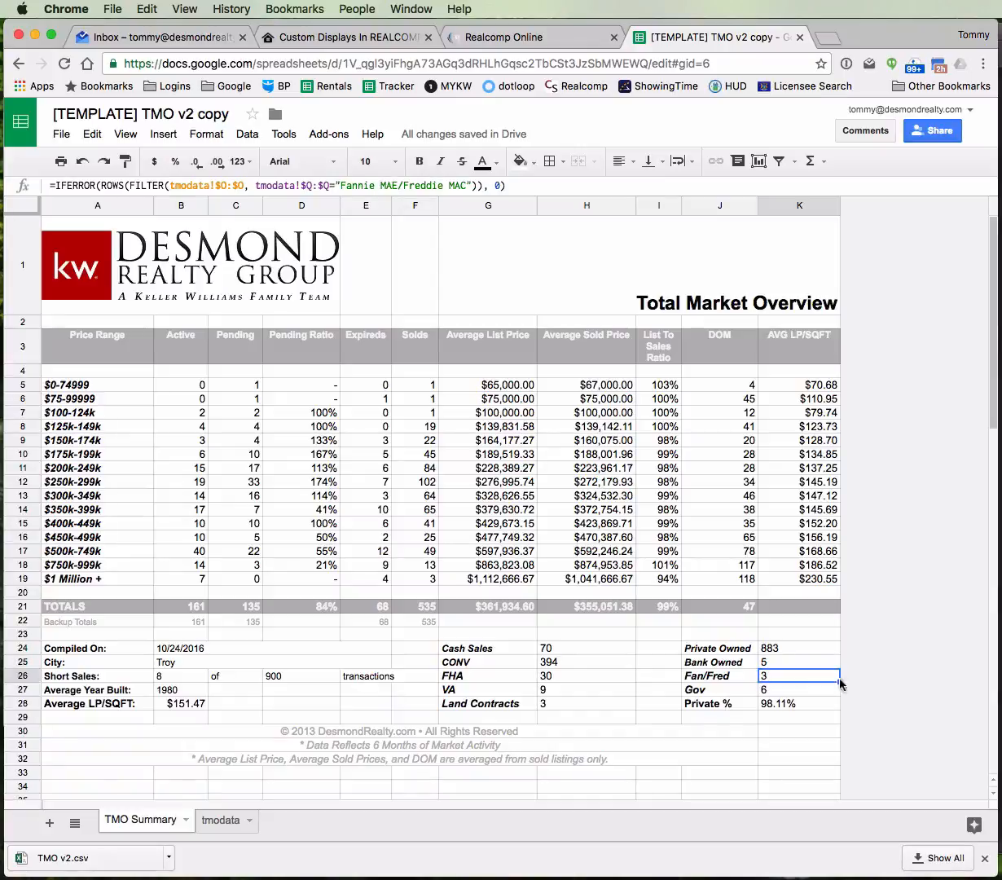
click(788, 707)
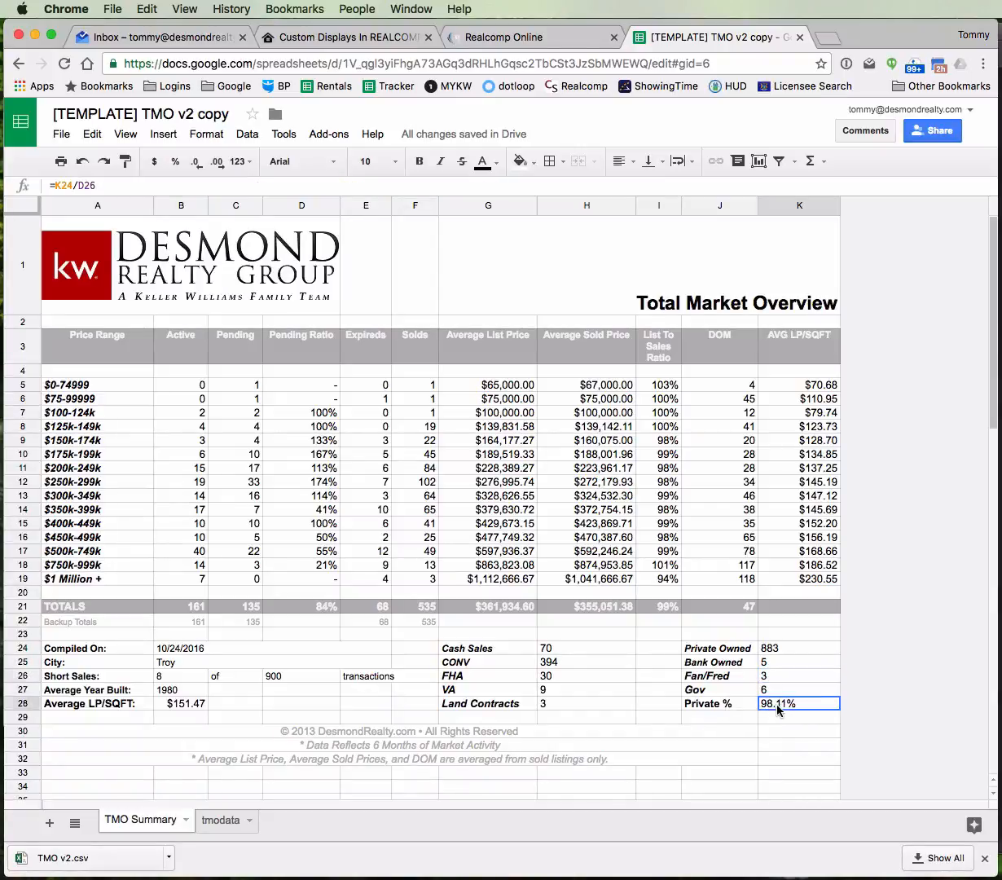
Inspect the Average Year Built formula and the neighbouring City and Short Sales cells of the summary
click(167, 689)
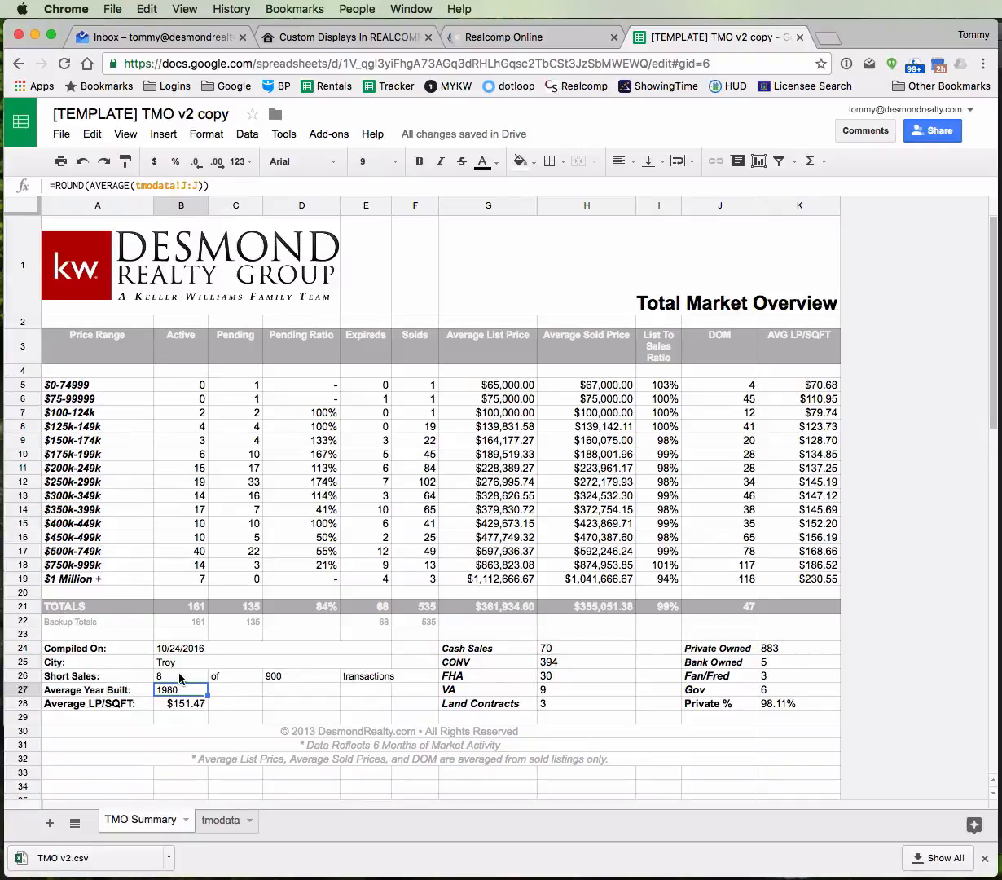
click(343, 672)
click(309, 656)
click(304, 692)
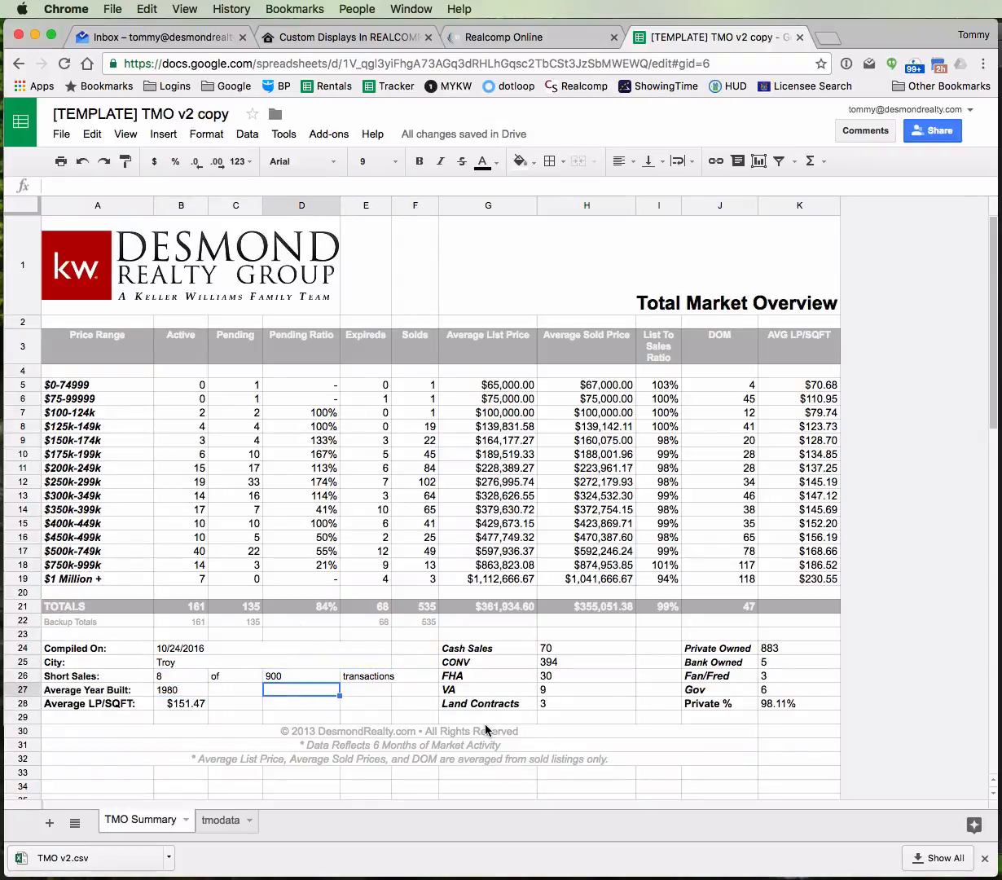
Switch to the Realcomp Online search results and deselect all listings on the current page
click(217, 819)
click(155, 819)
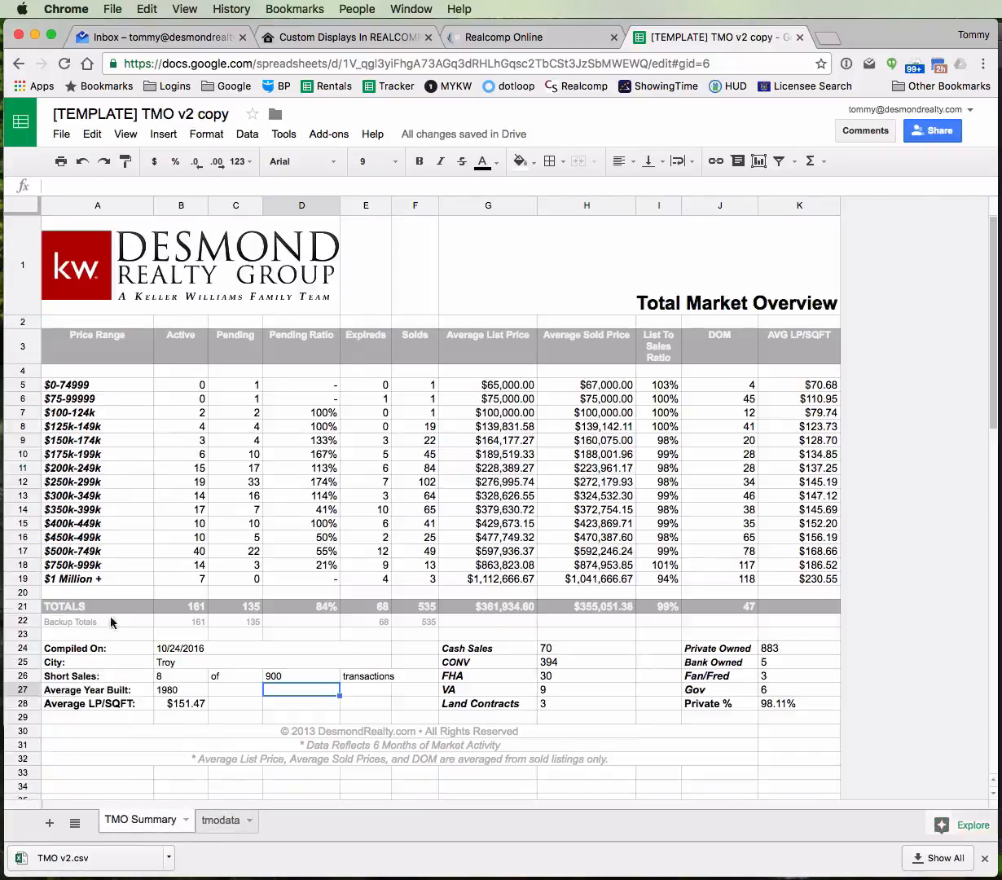
click(493, 37)
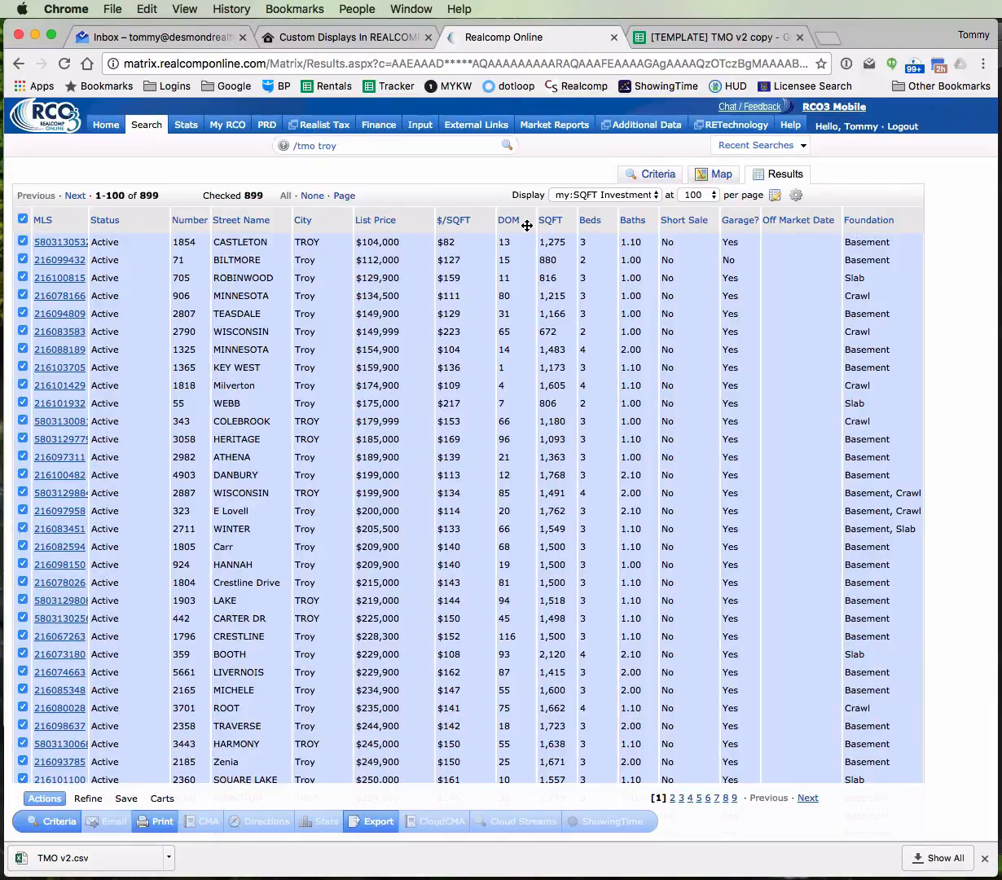
click(22, 219)
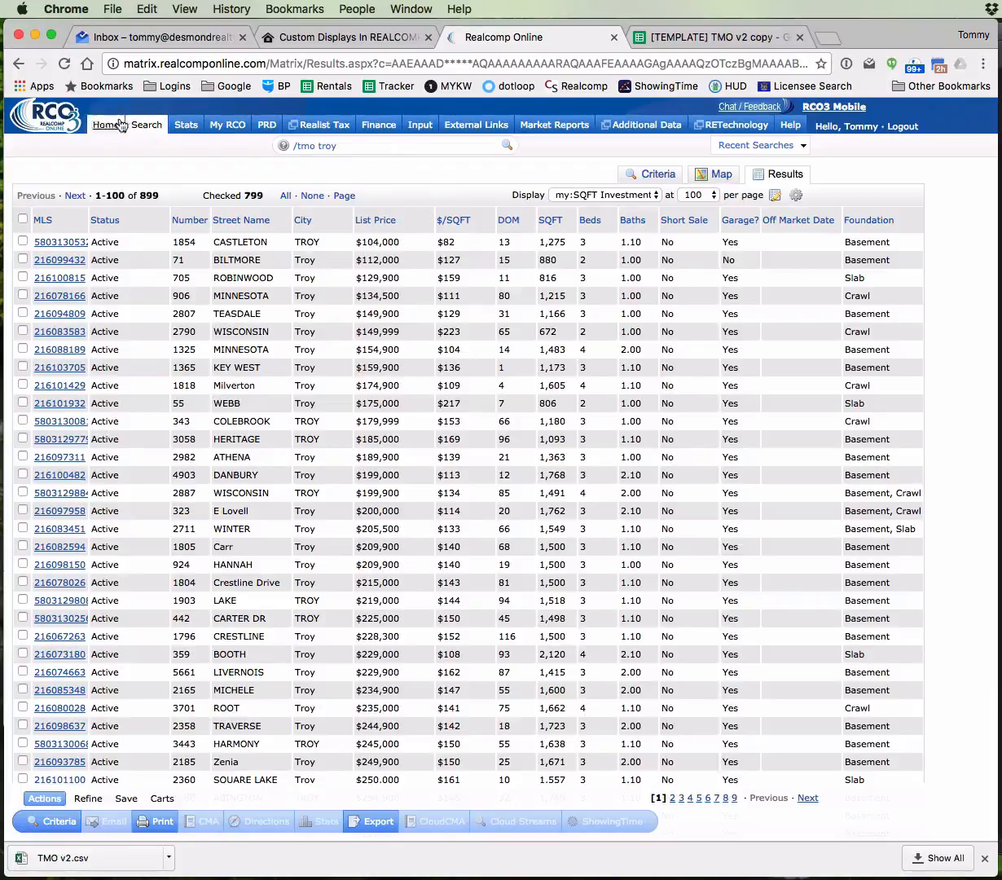
Open the Speed Bar Shortcuts in the My RCO settings and review the saved shortcuts and their criteria
mouse_move(235, 126)
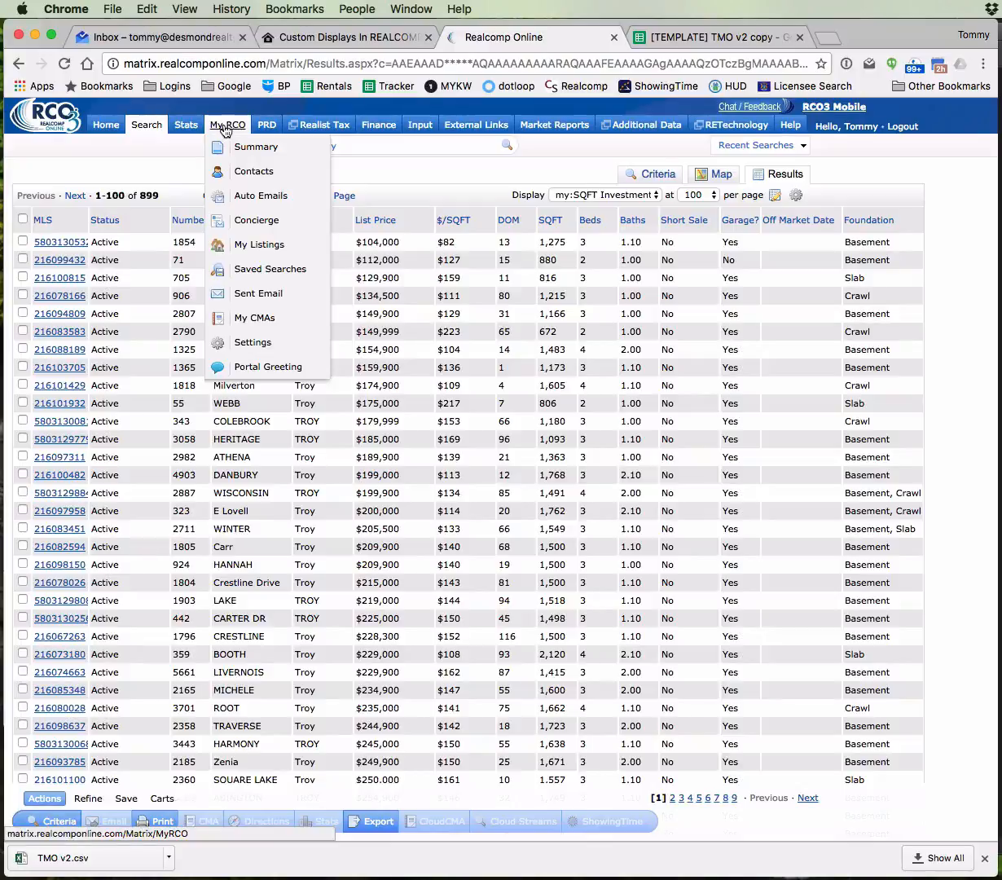
click(248, 341)
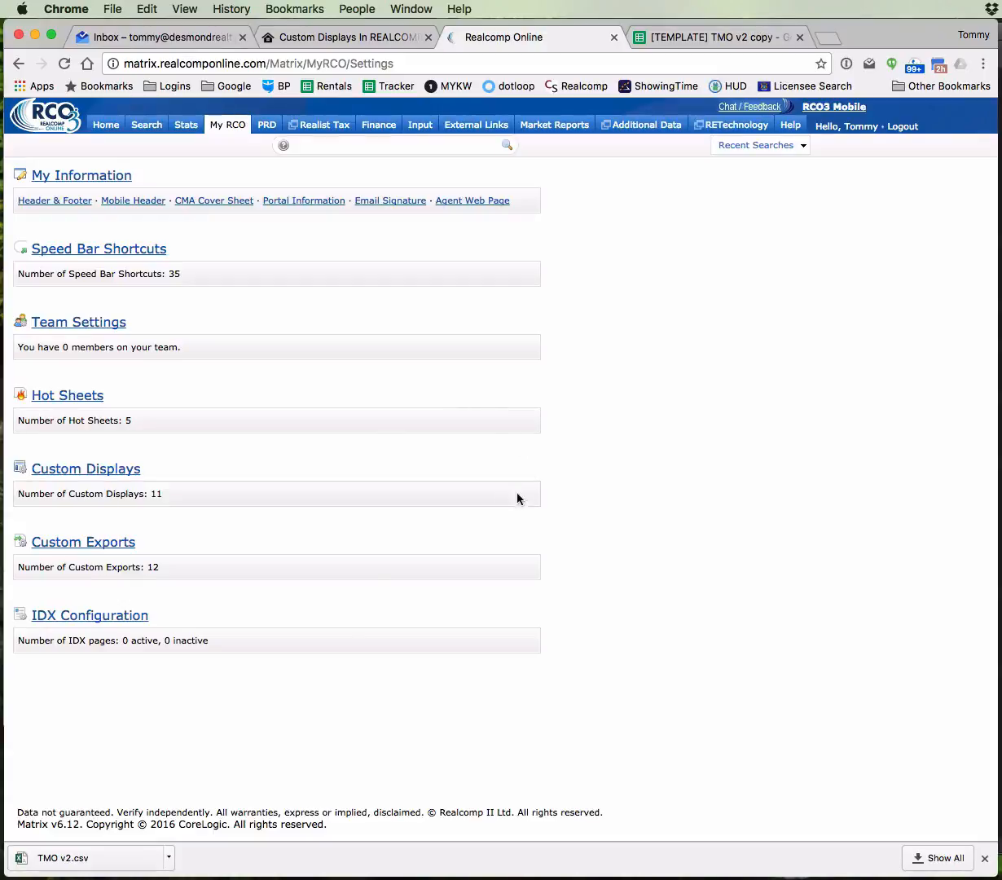
click(112, 250)
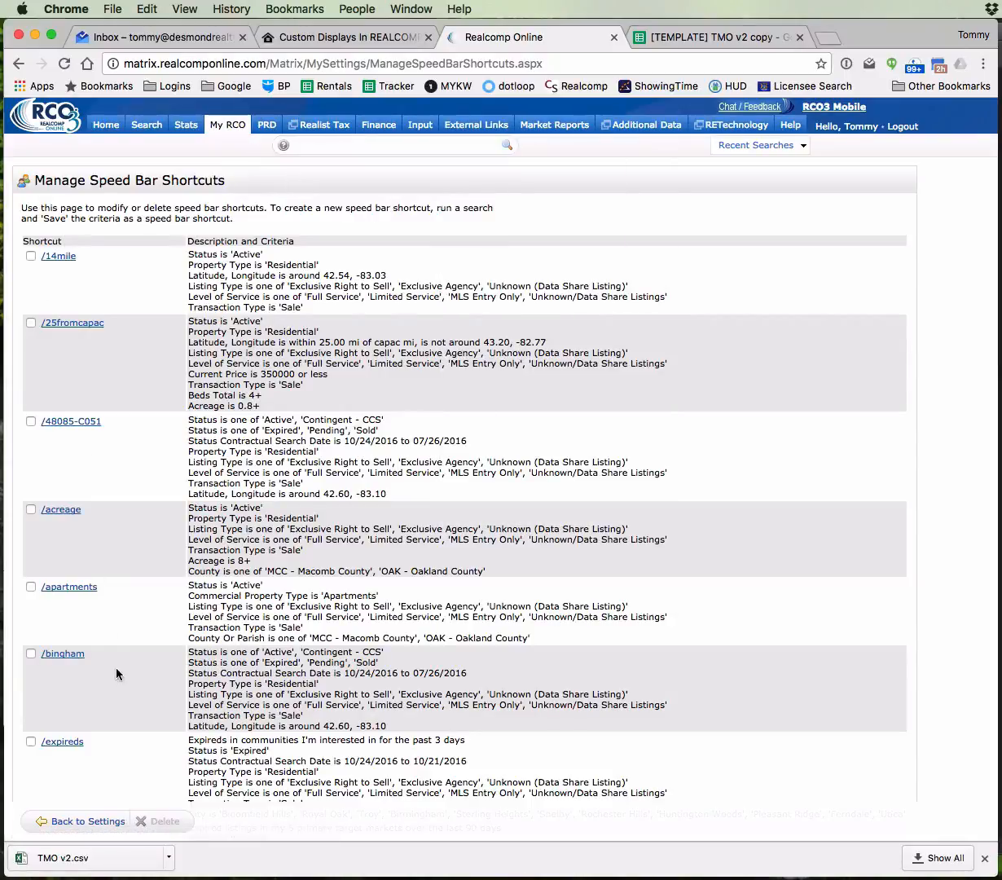
scroll(118, 663, down, 10)
scroll(130, 689, down, 6)
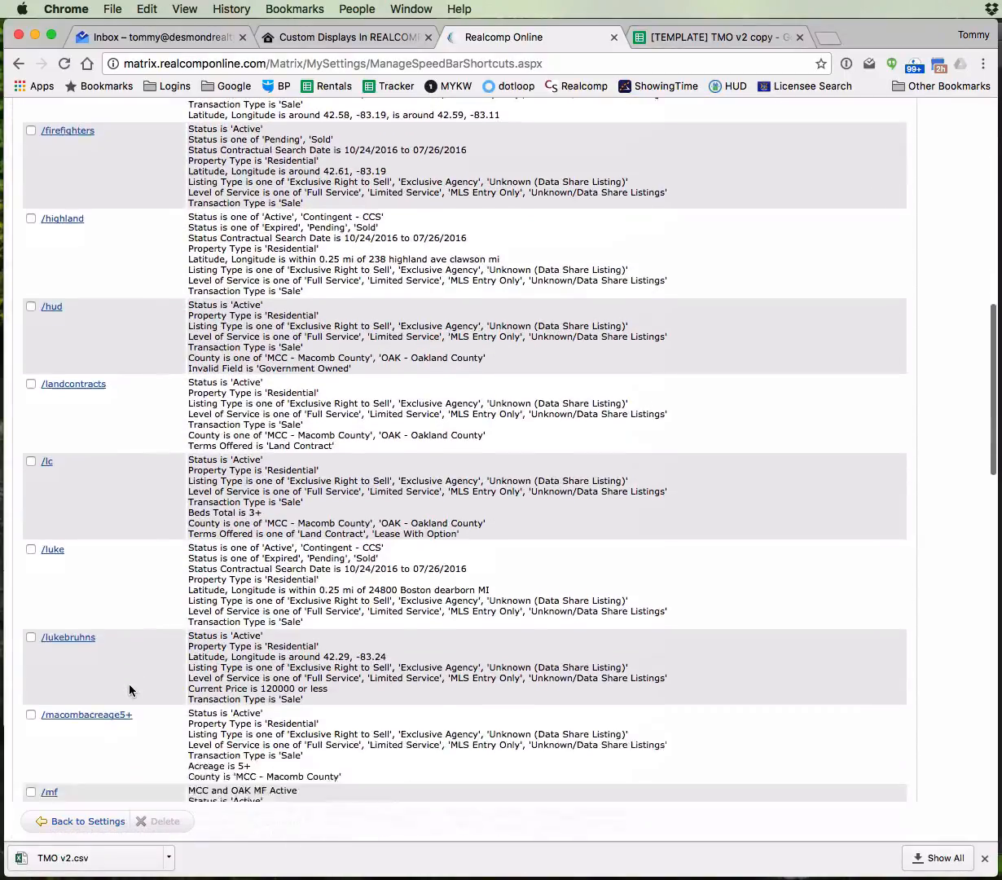
scroll(130, 689, up, 20)
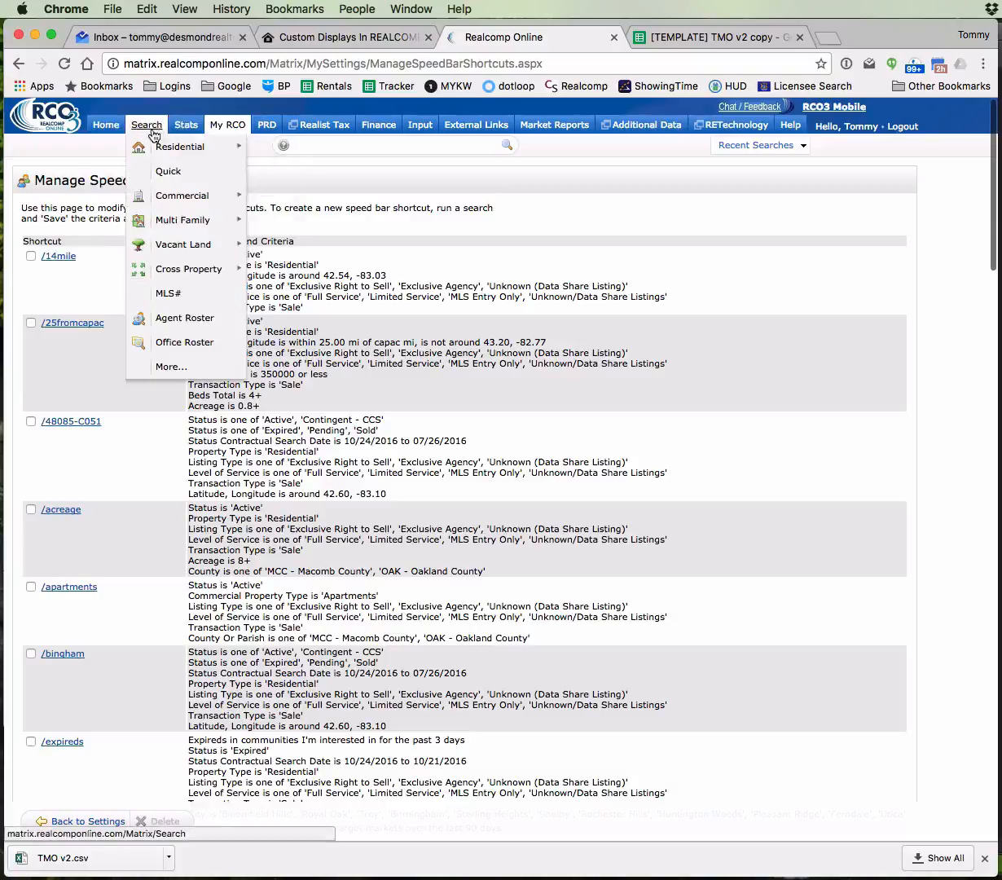
Return to the My RCO settings and open Custom Exports, keeping Residential as the property type
click(252, 342)
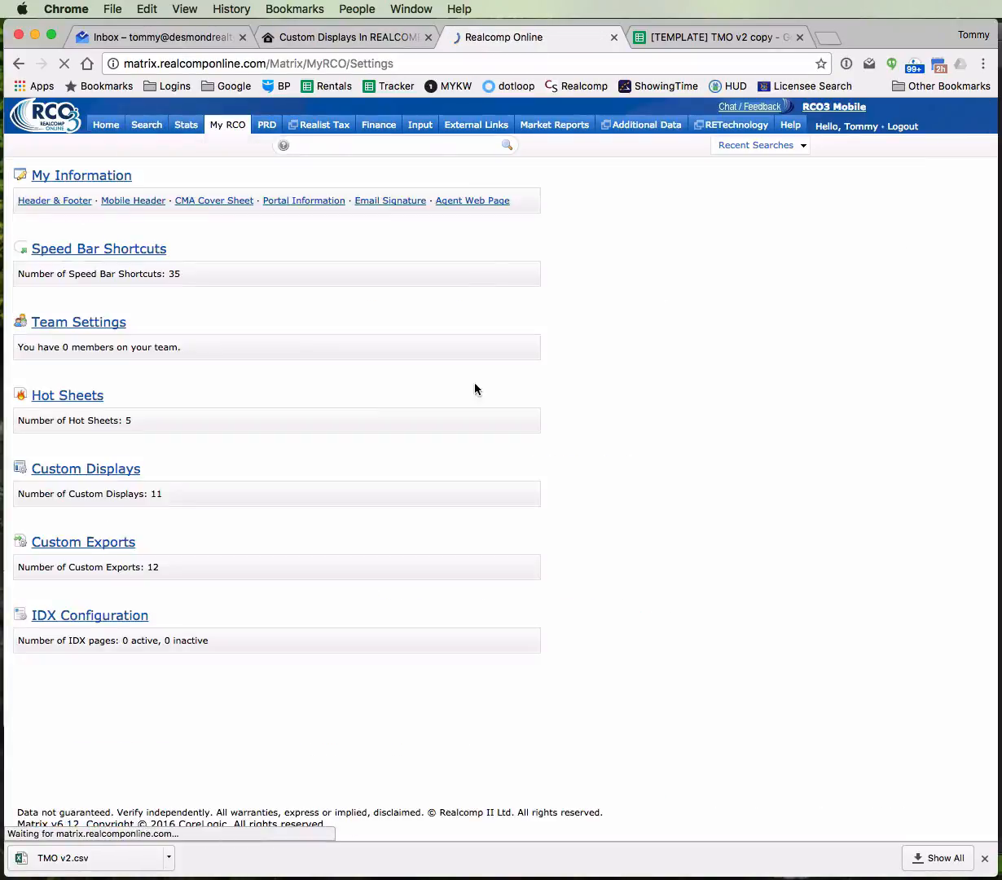
click(65, 546)
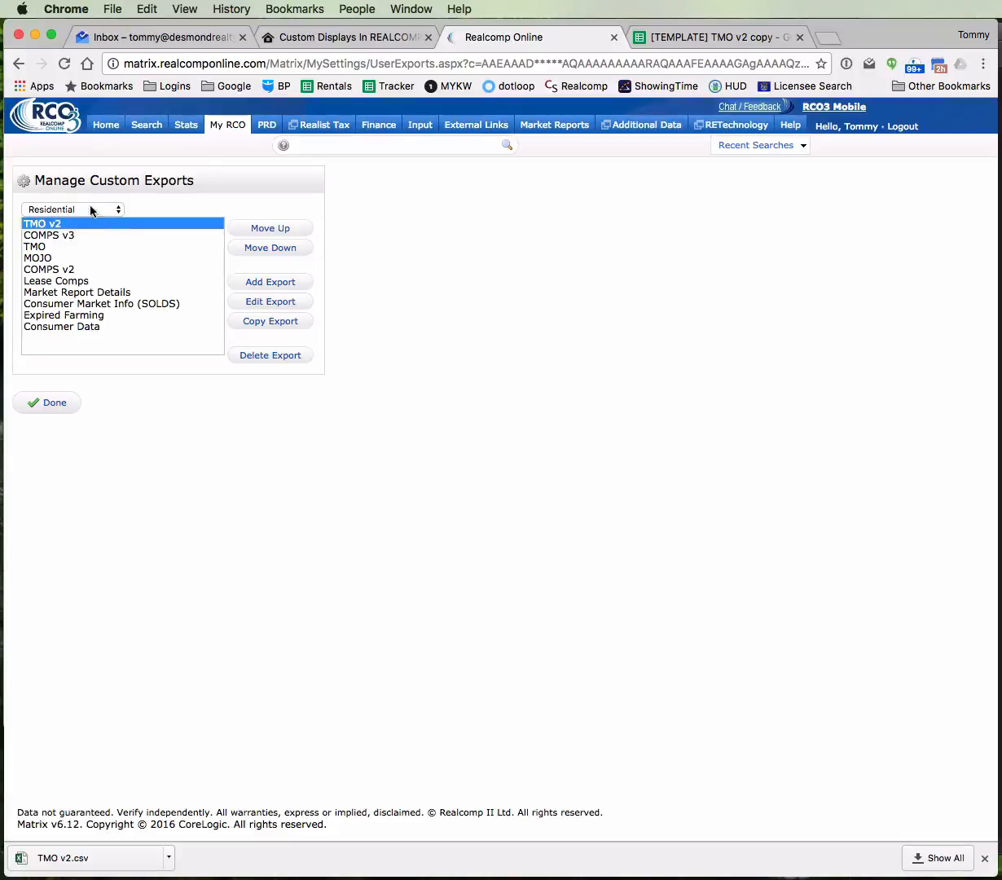
click(91, 209)
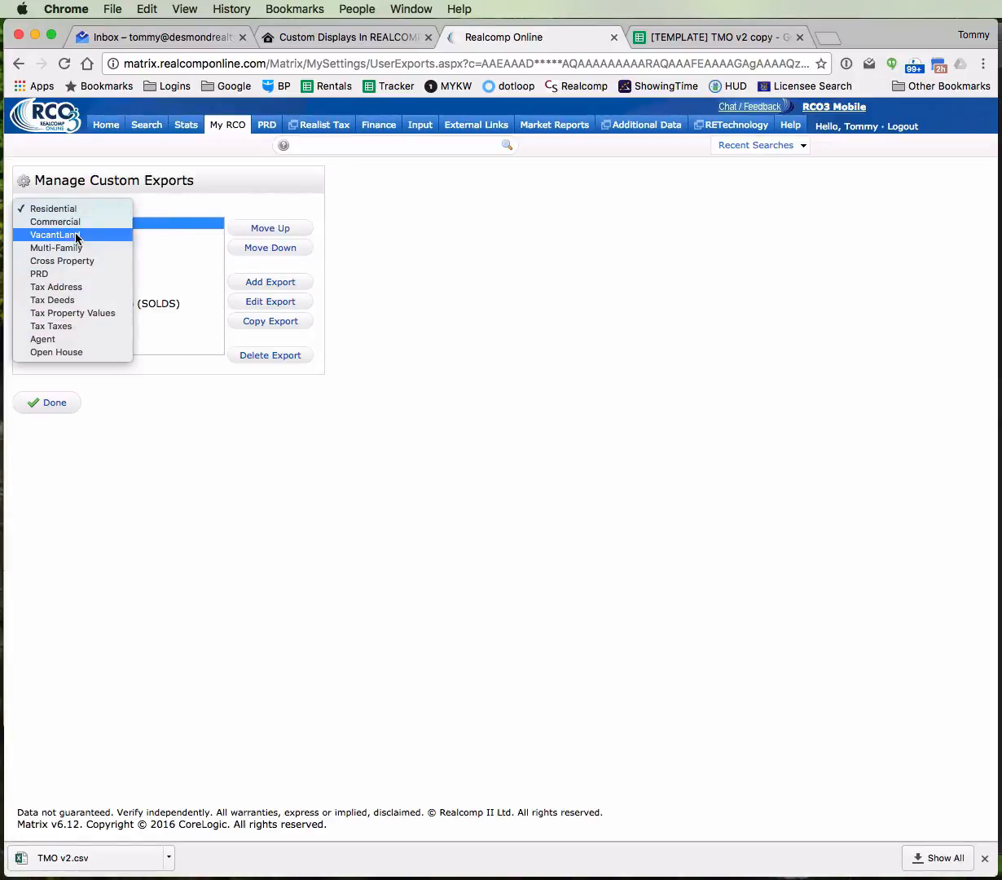
click(74, 208)
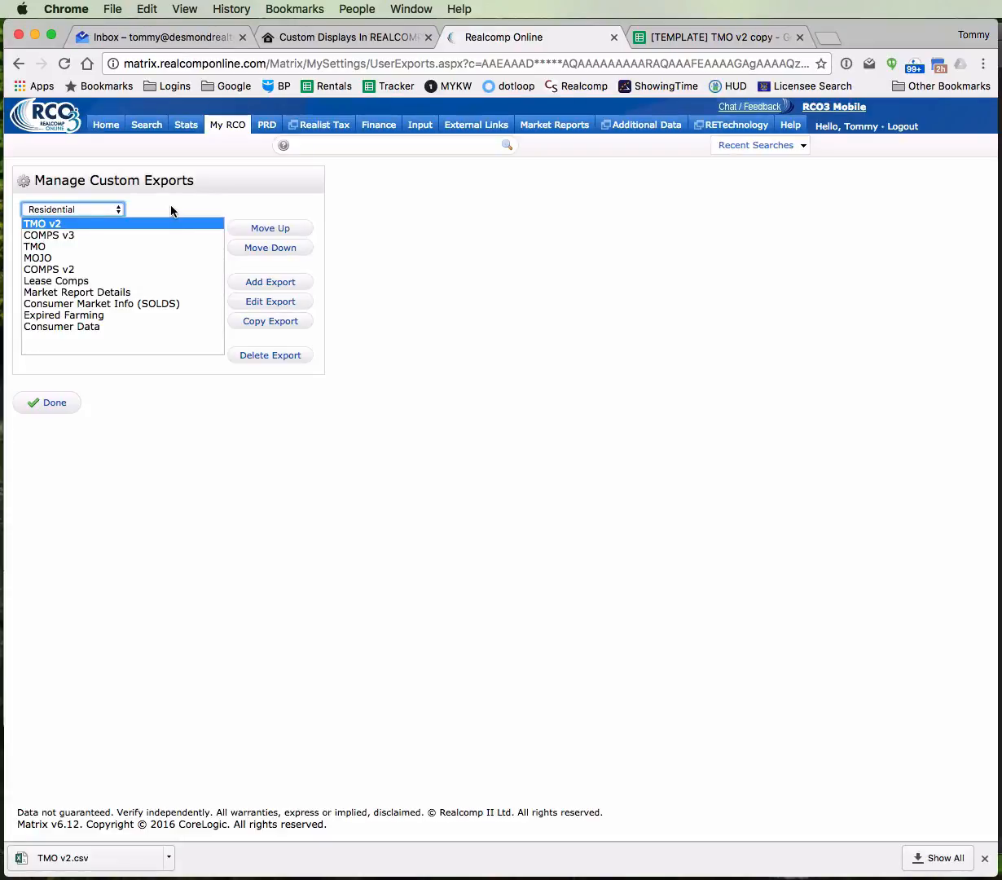
Check the custom export lists for Commercial, VacantLand and Multi-Family, and return to Residential
click(55, 209)
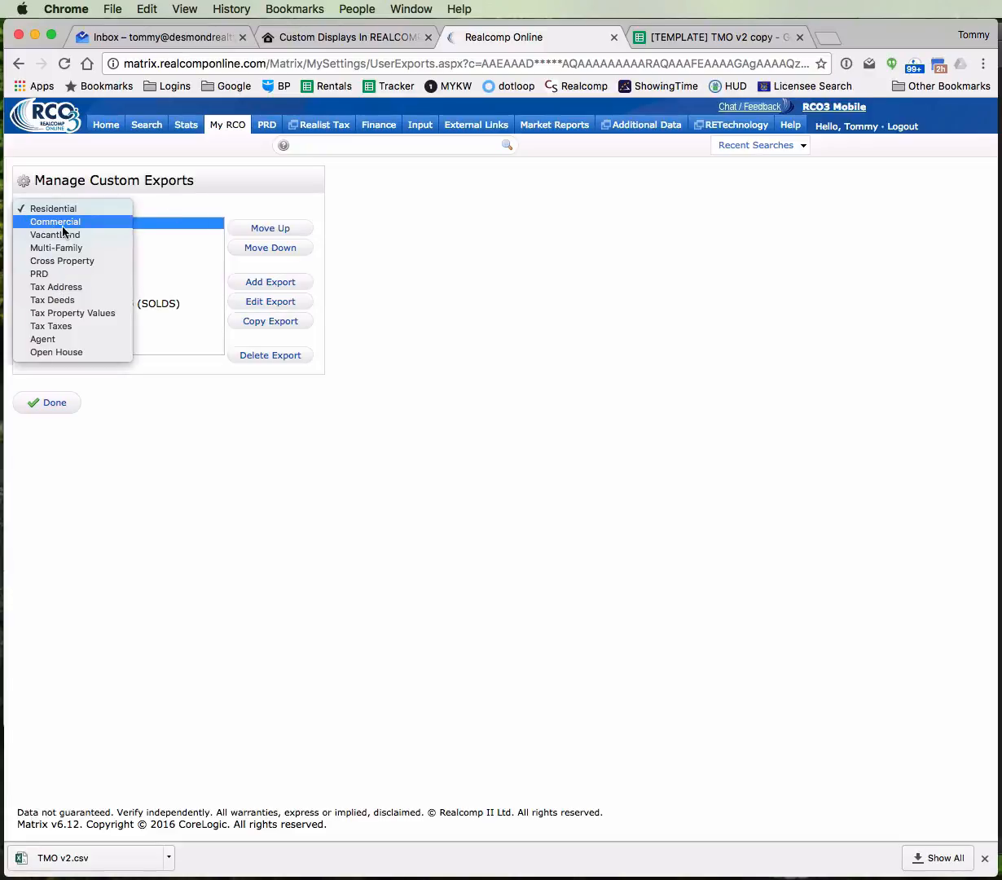
click(97, 221)
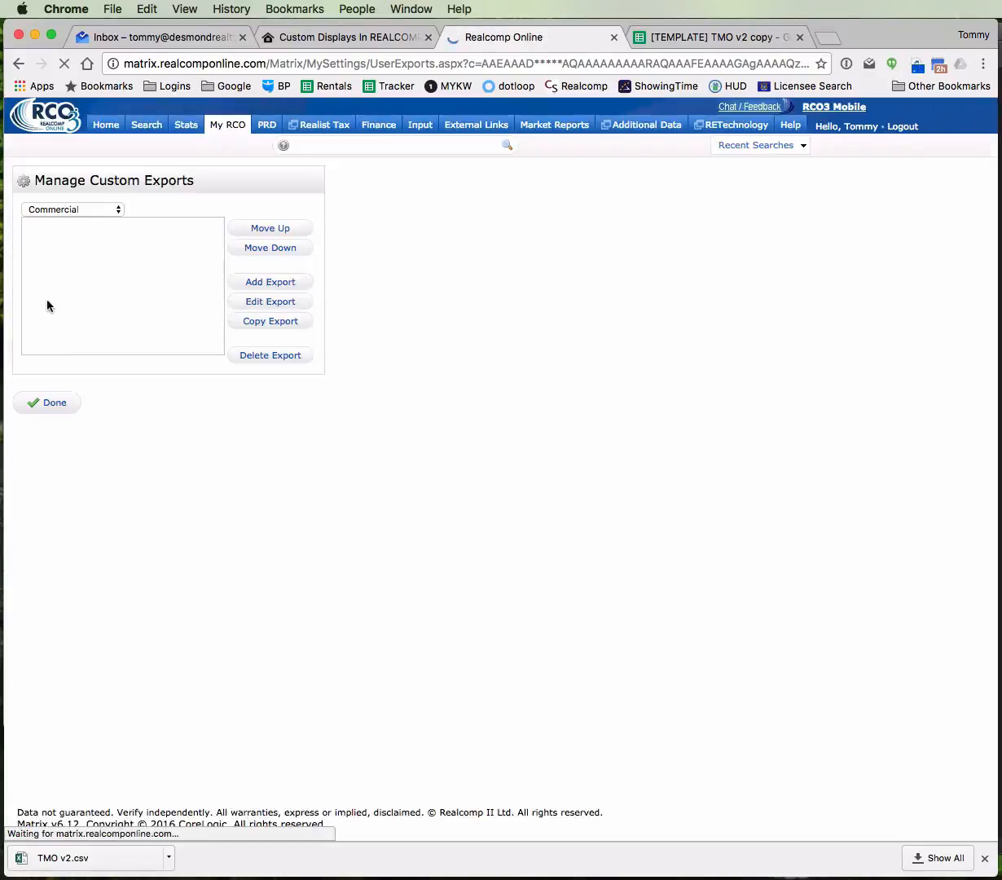
click(61, 203)
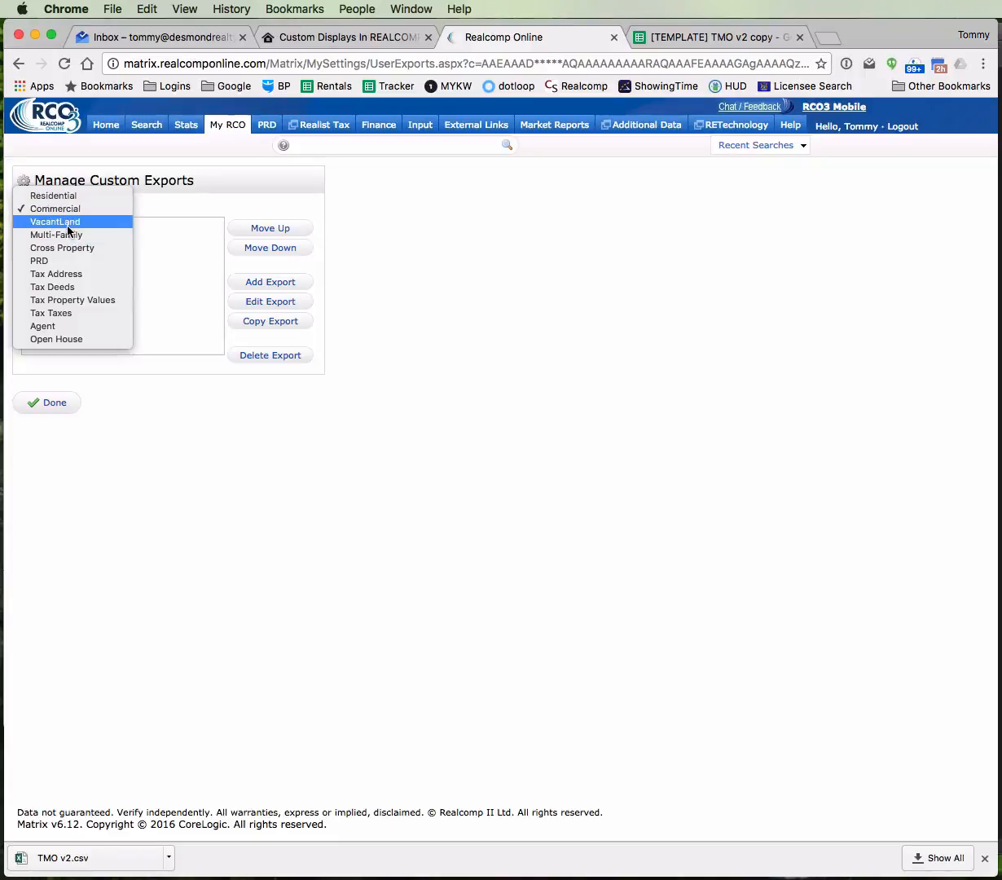
click(69, 220)
click(87, 205)
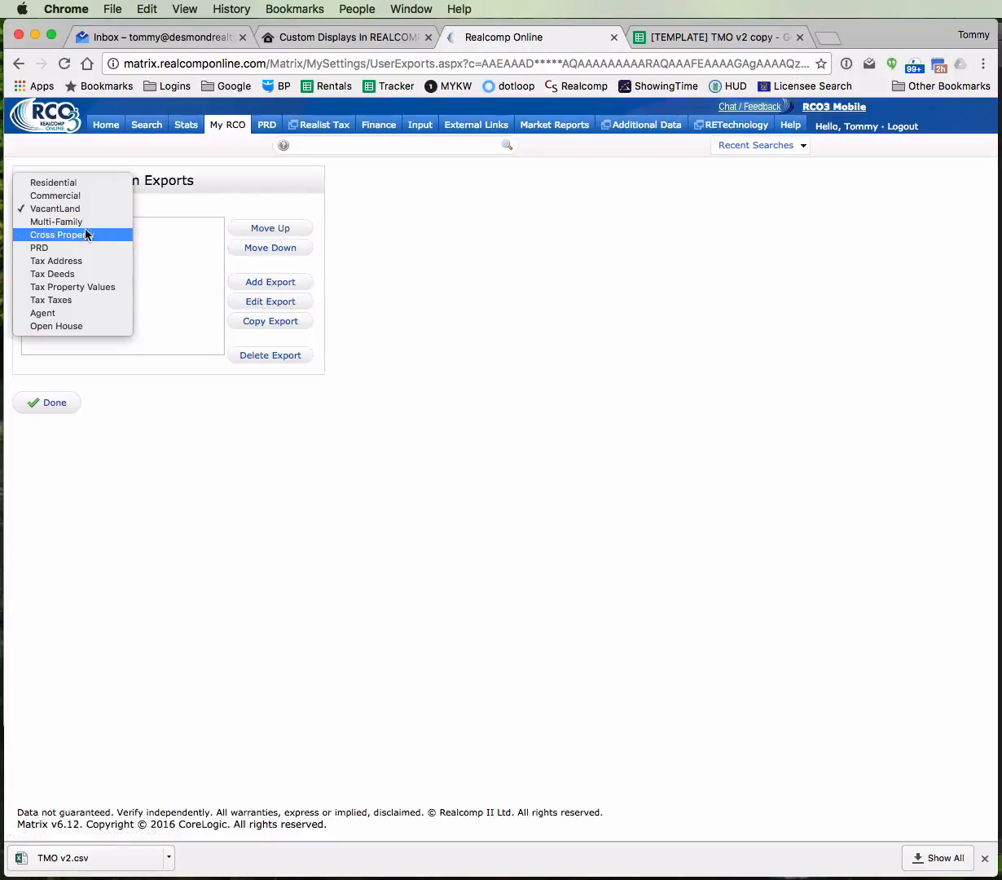
click(82, 222)
click(52, 210)
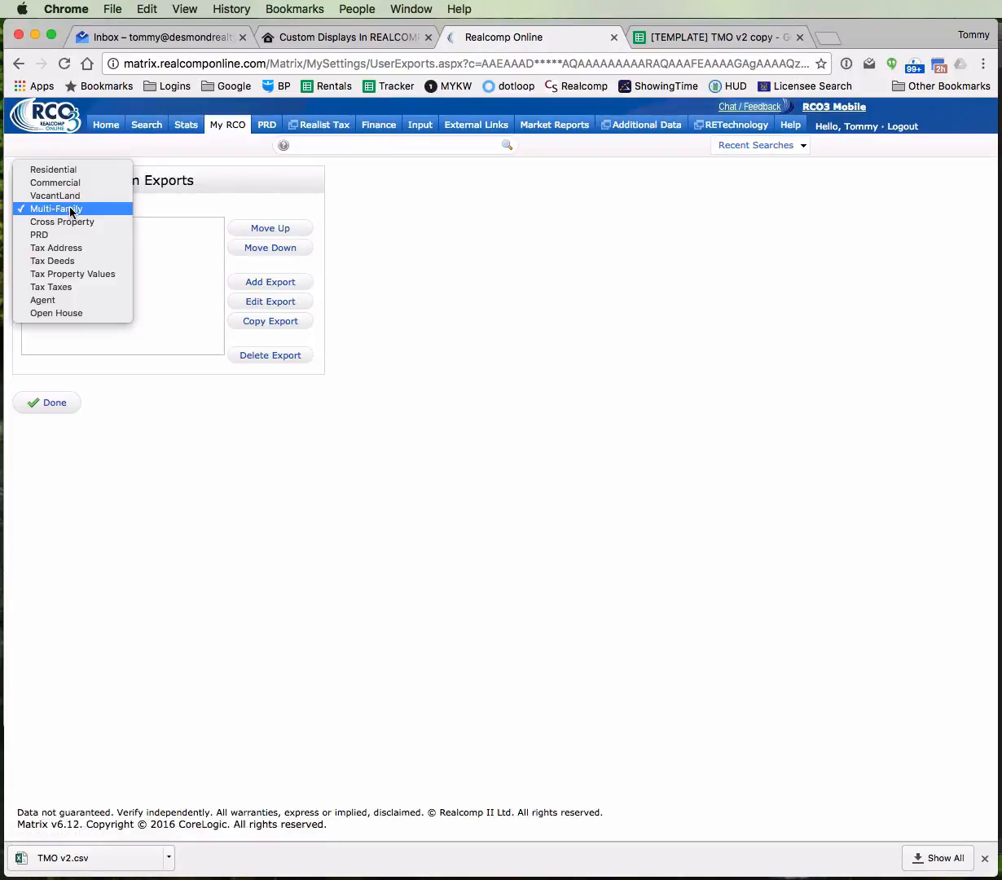
click(58, 174)
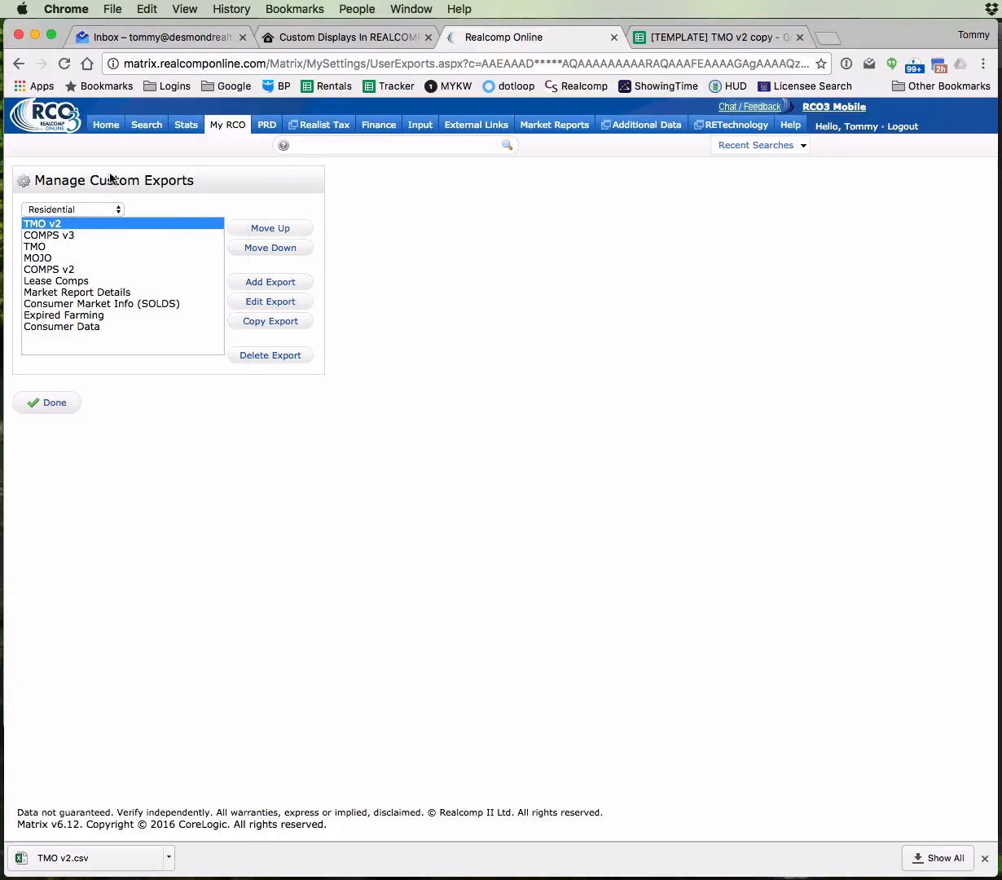
Add a new Residential custom export and name it Land Contracts
mouse_move(147, 125)
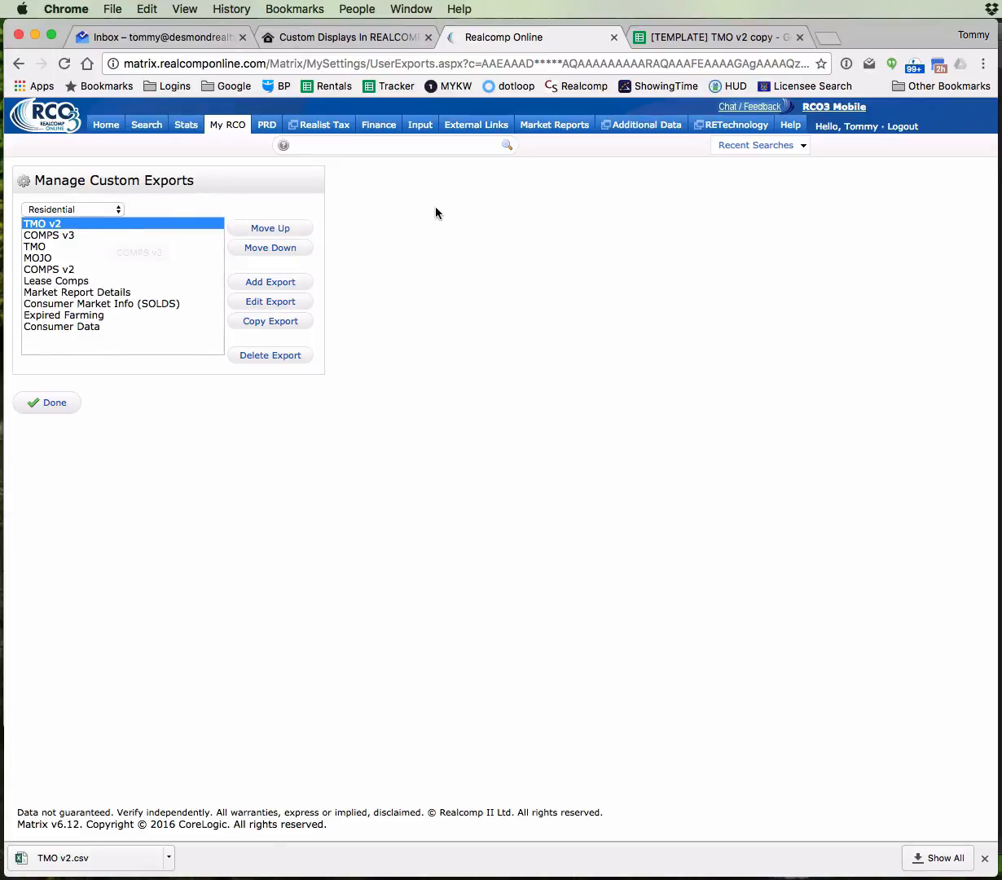
click(36, 258)
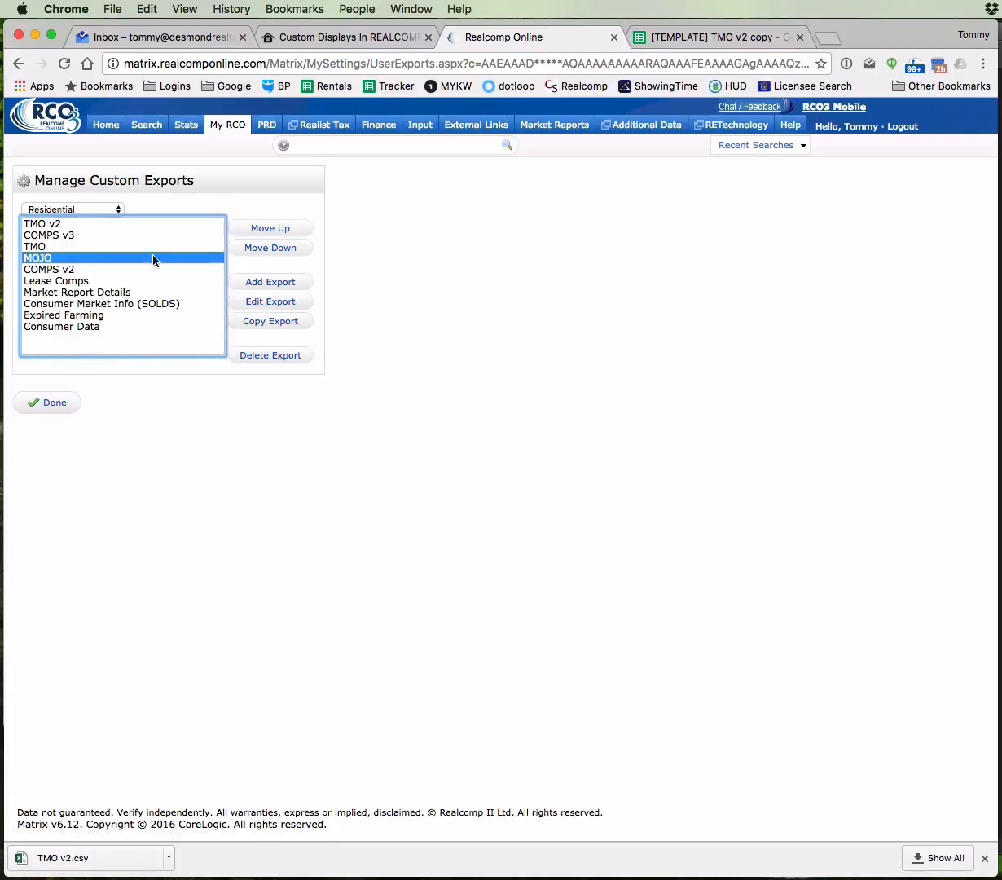
click(272, 283)
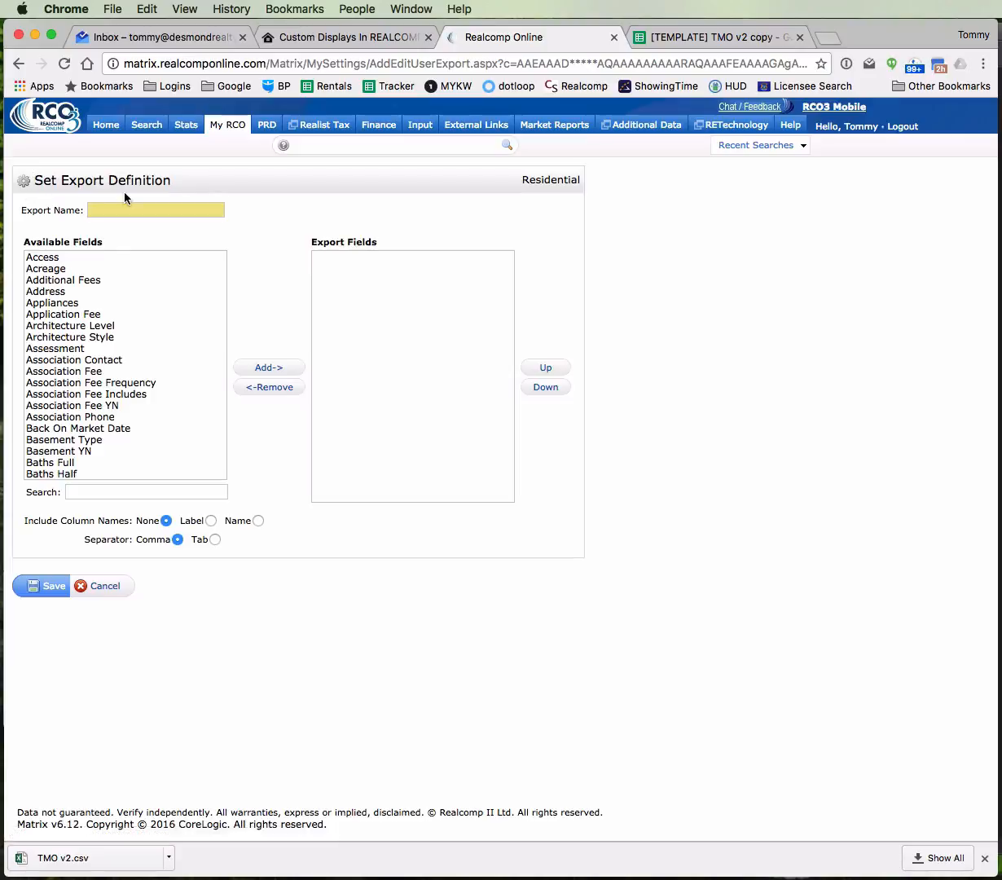
click(132, 211)
text(La)
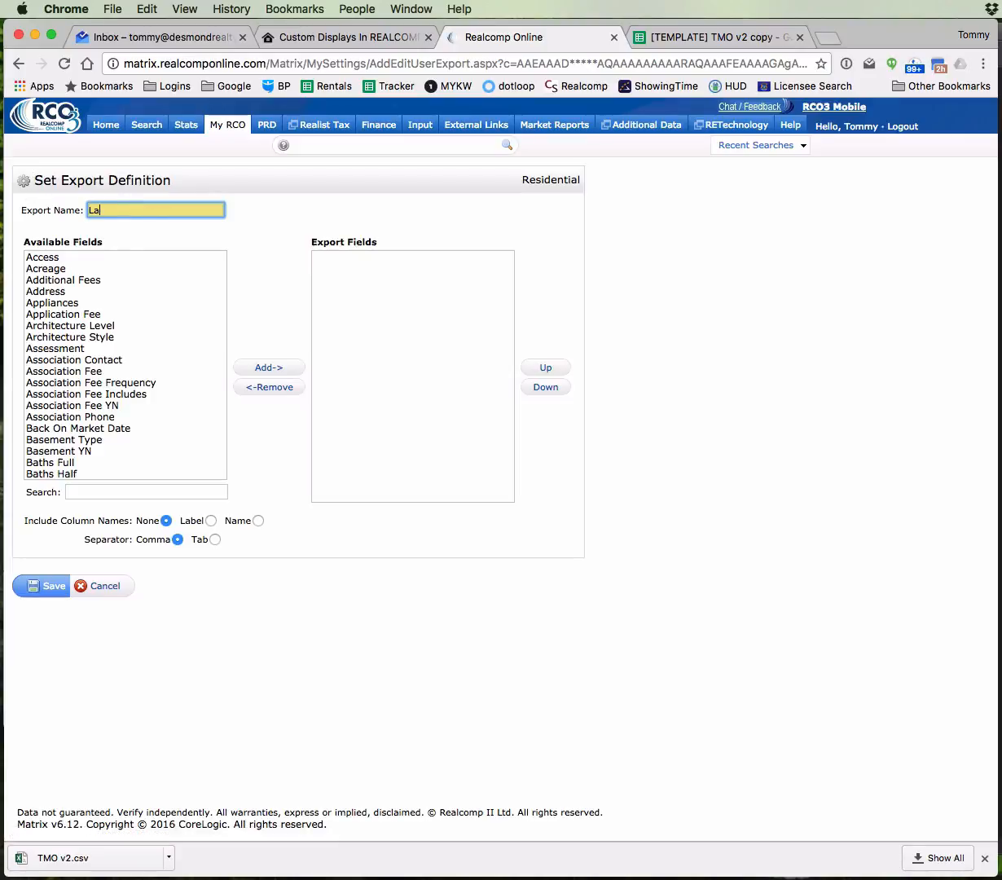
text(nd Contracts)
key(Tab)
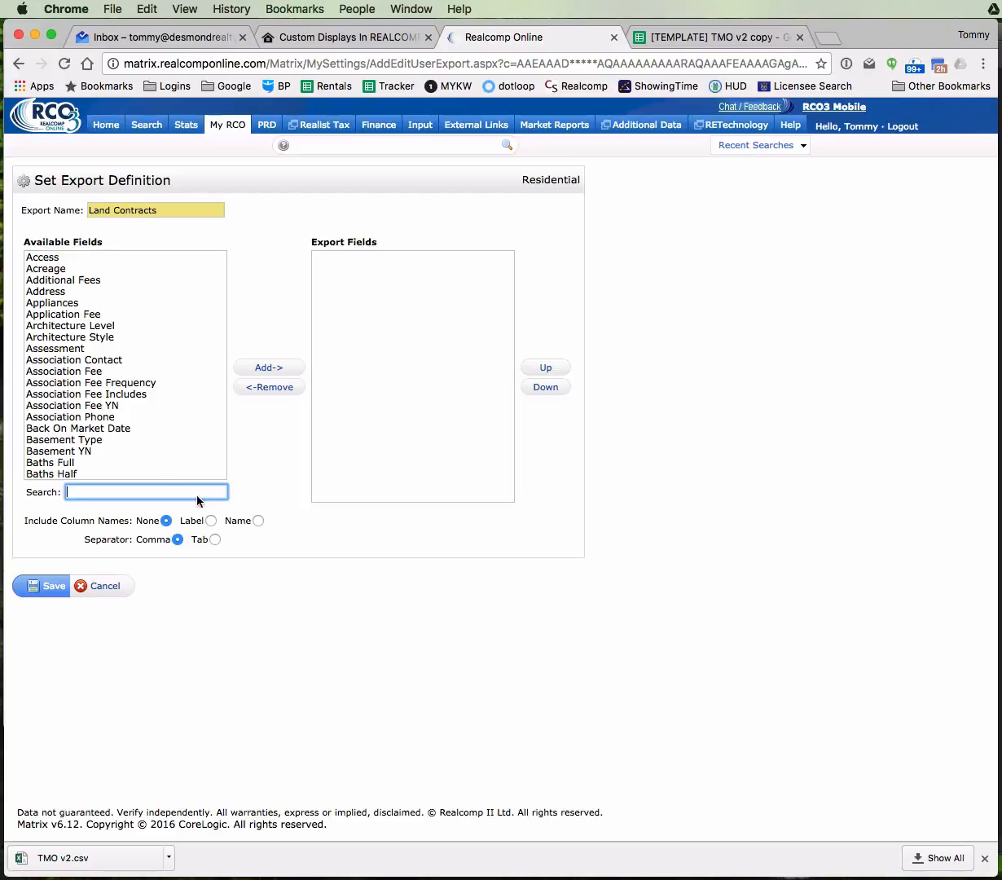
Find the MLS fields among the available fields and add MLS Number to the export fields
click(95, 299)
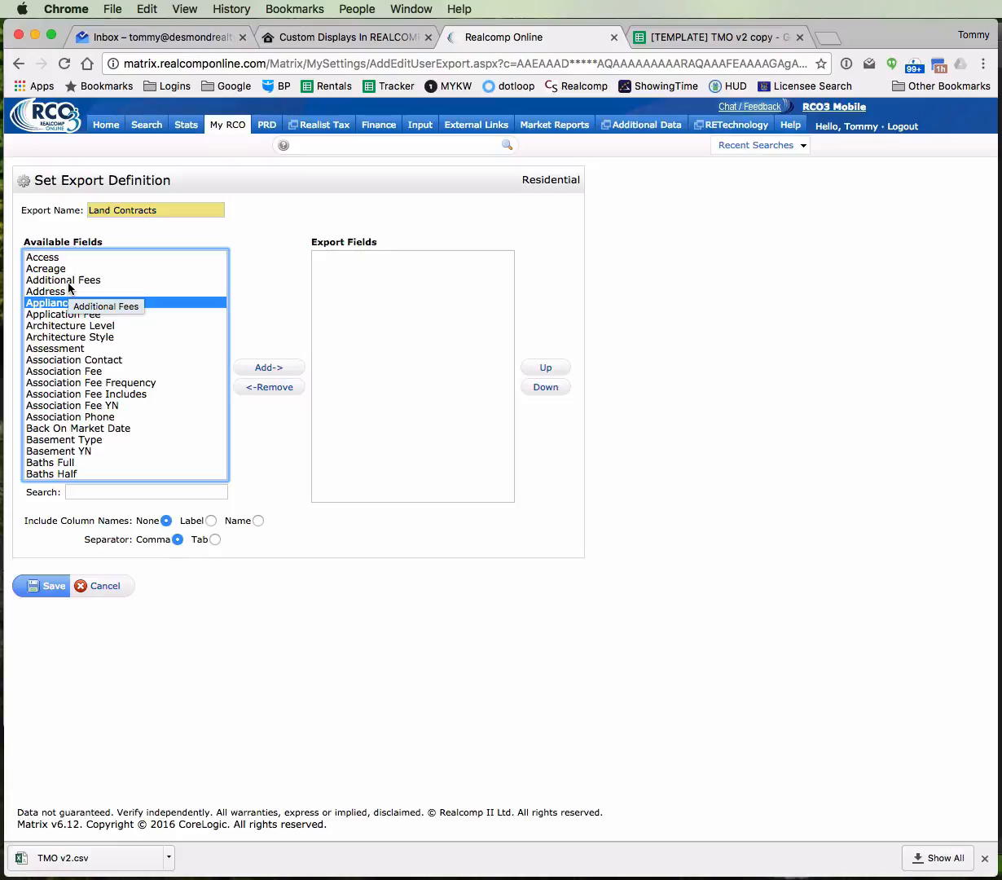
click(90, 360)
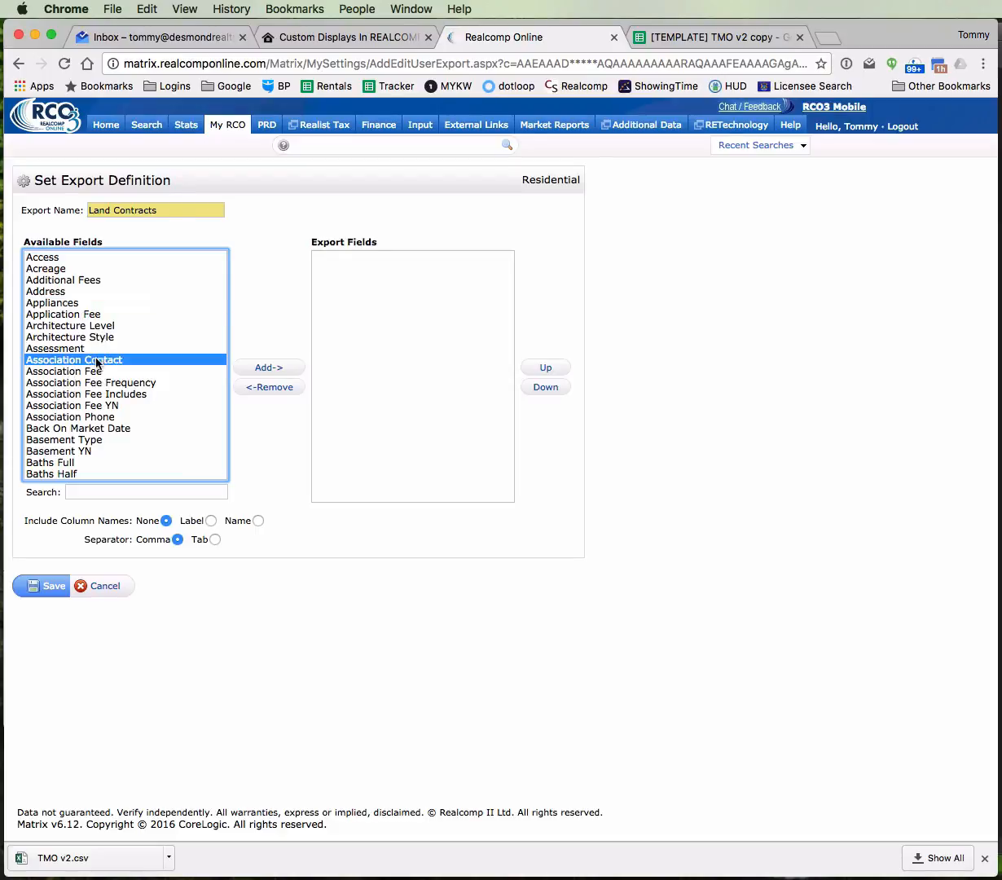
key(m)
key(s)
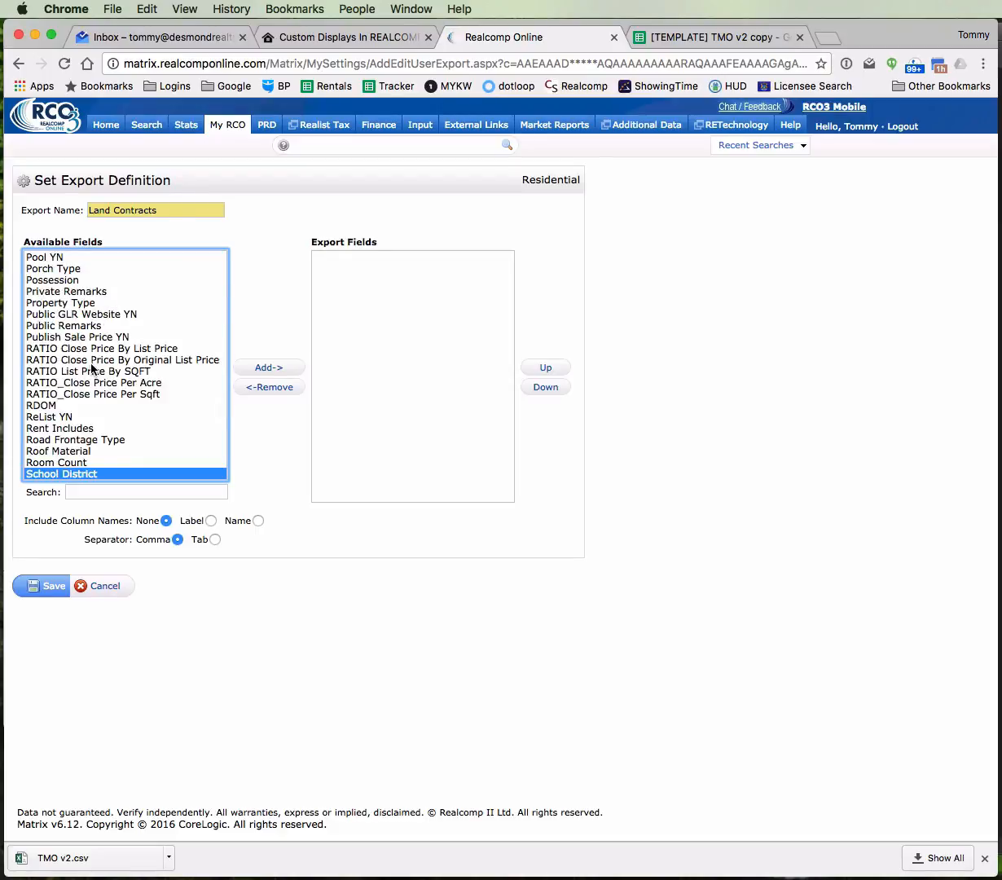
scroll(96, 354, up, 2)
scroll(96, 354, down, 5)
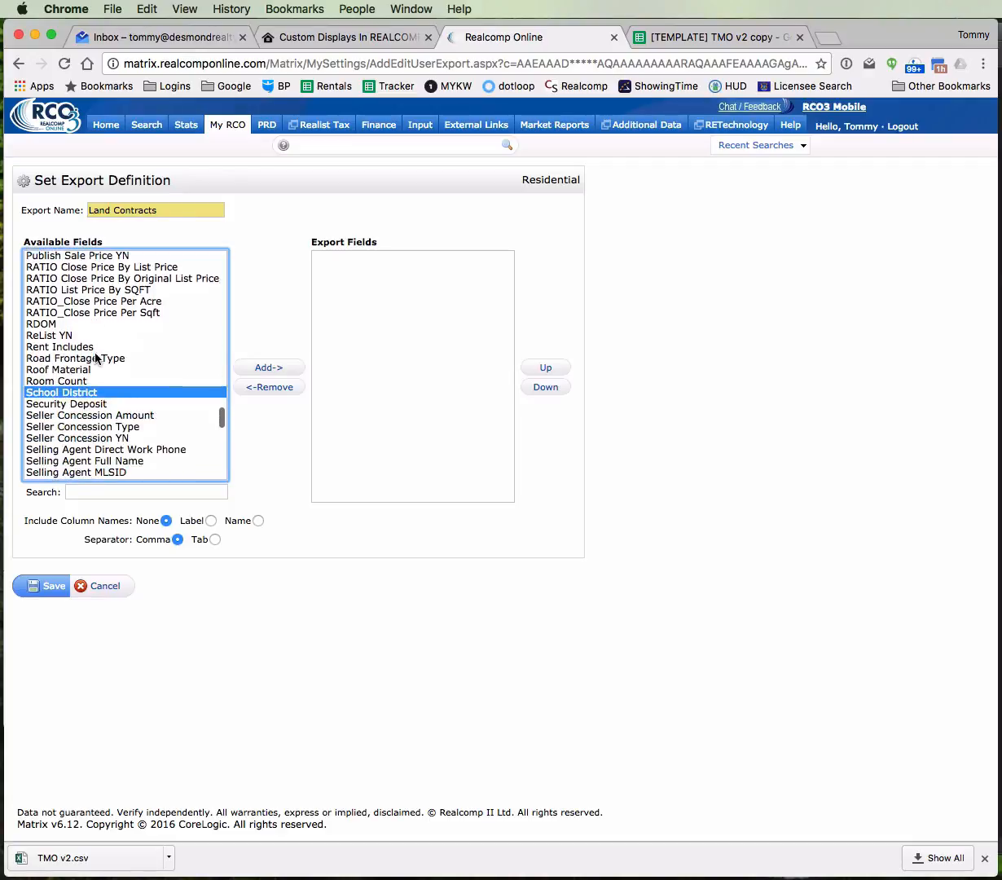
click(91, 491)
text(mls)
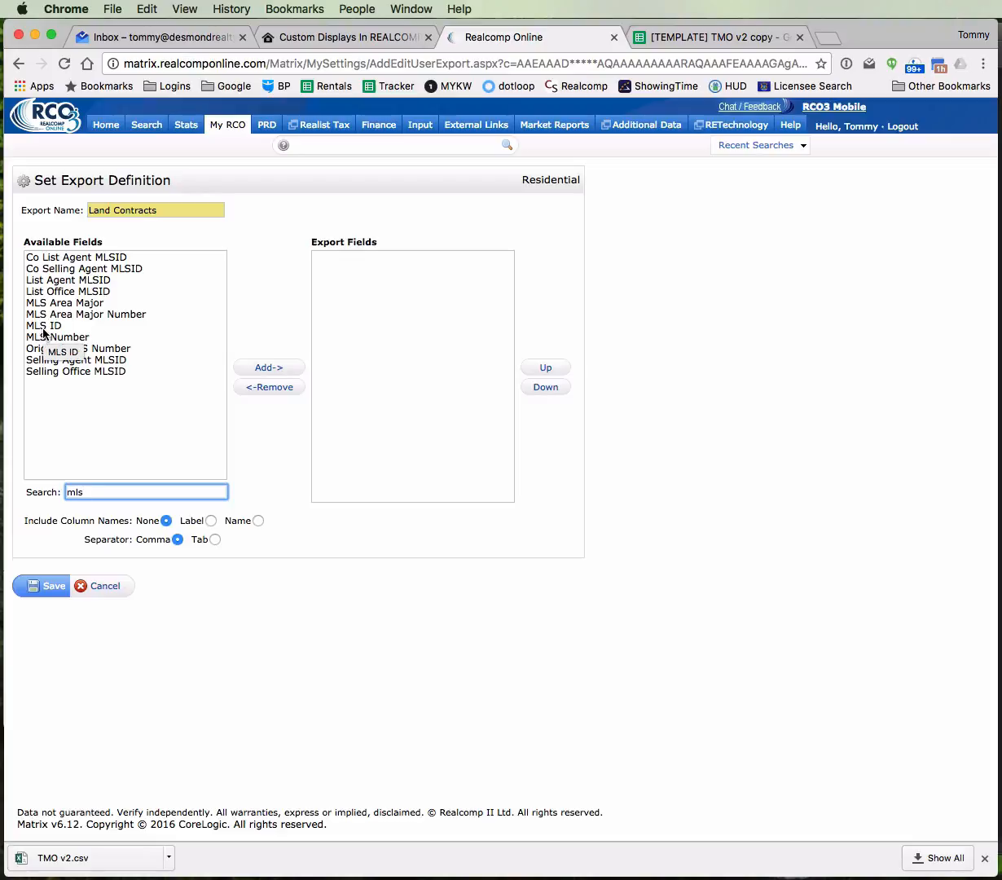
click(43, 329)
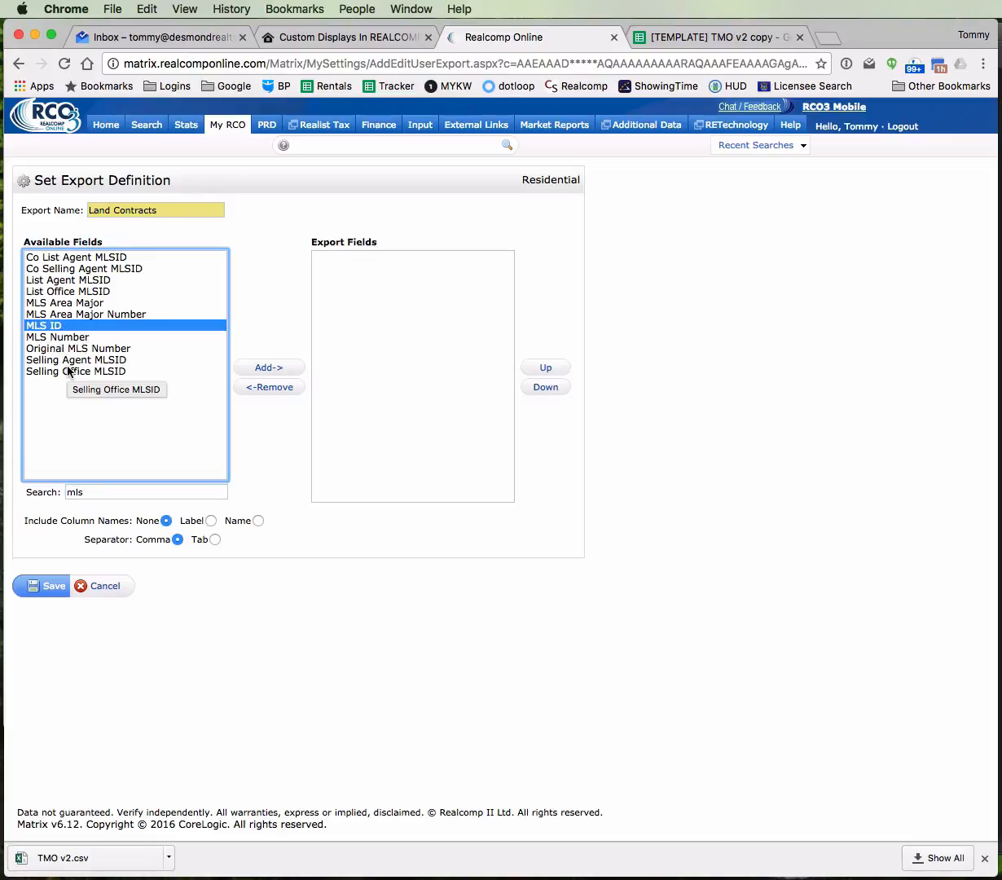
double_click(32, 338)
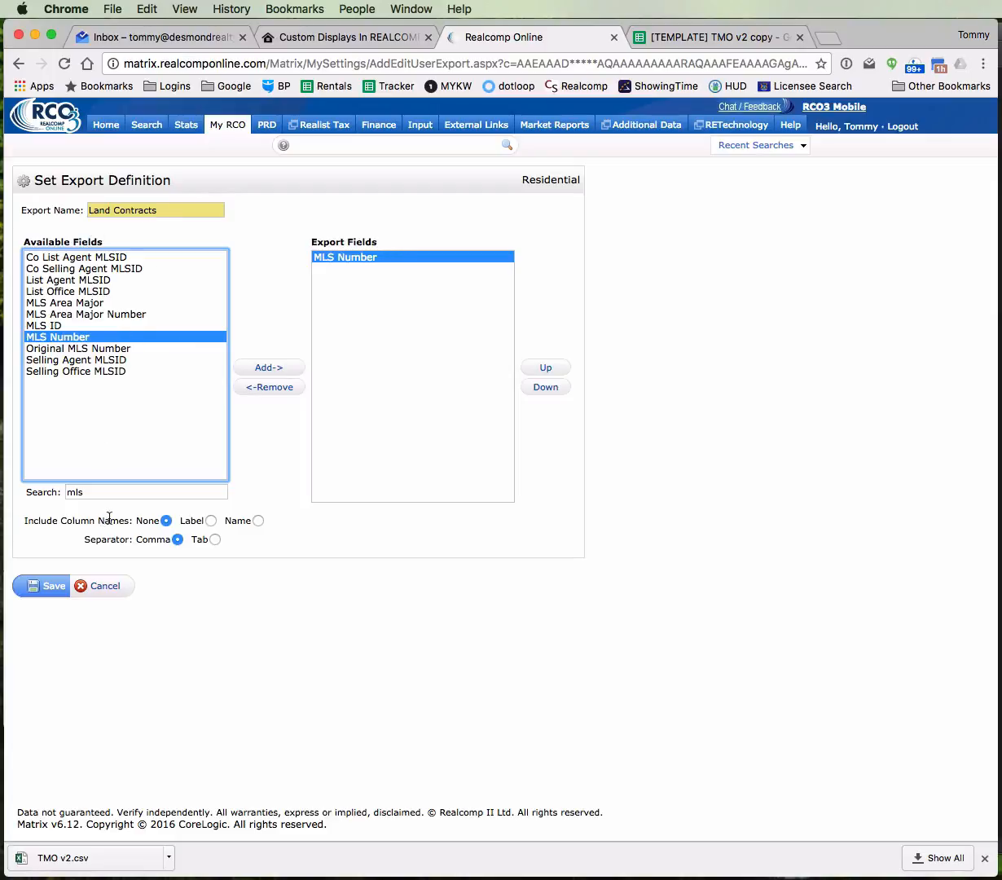
Add the Address and City fields to the Land Contracts export below MLS Number
double_click(77, 492)
text(addres)
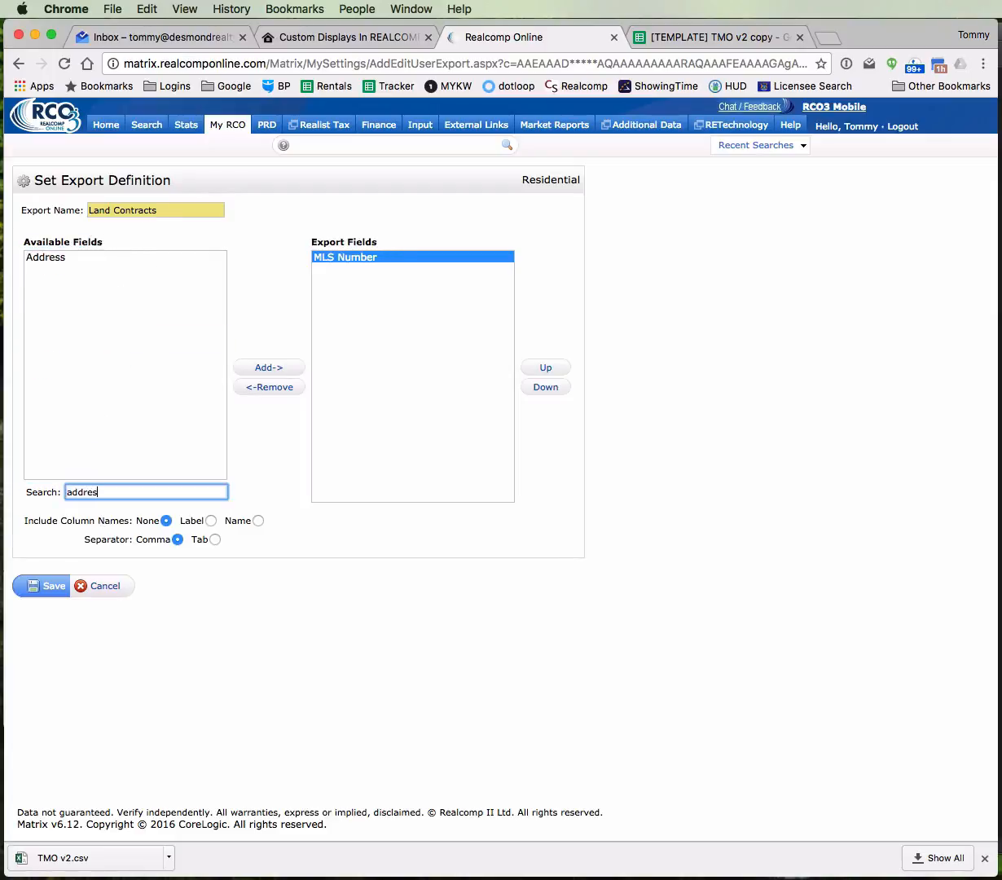
double_click(48, 257)
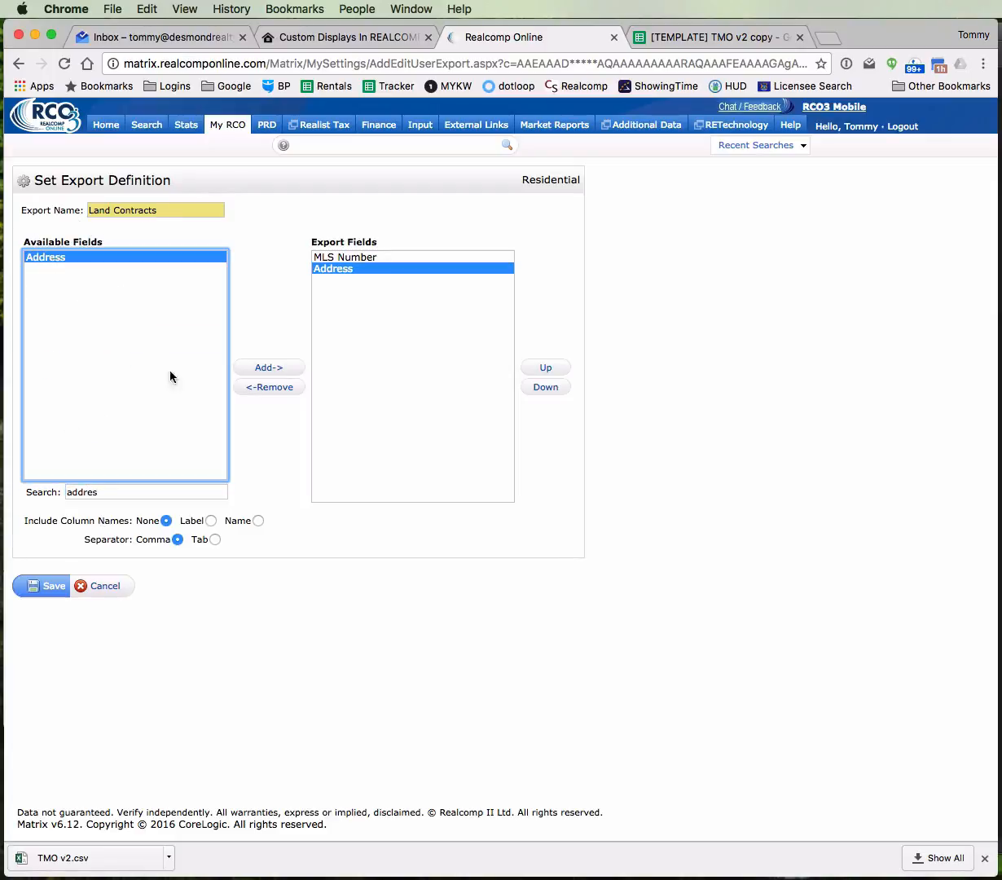
double_click(112, 492)
text(city)
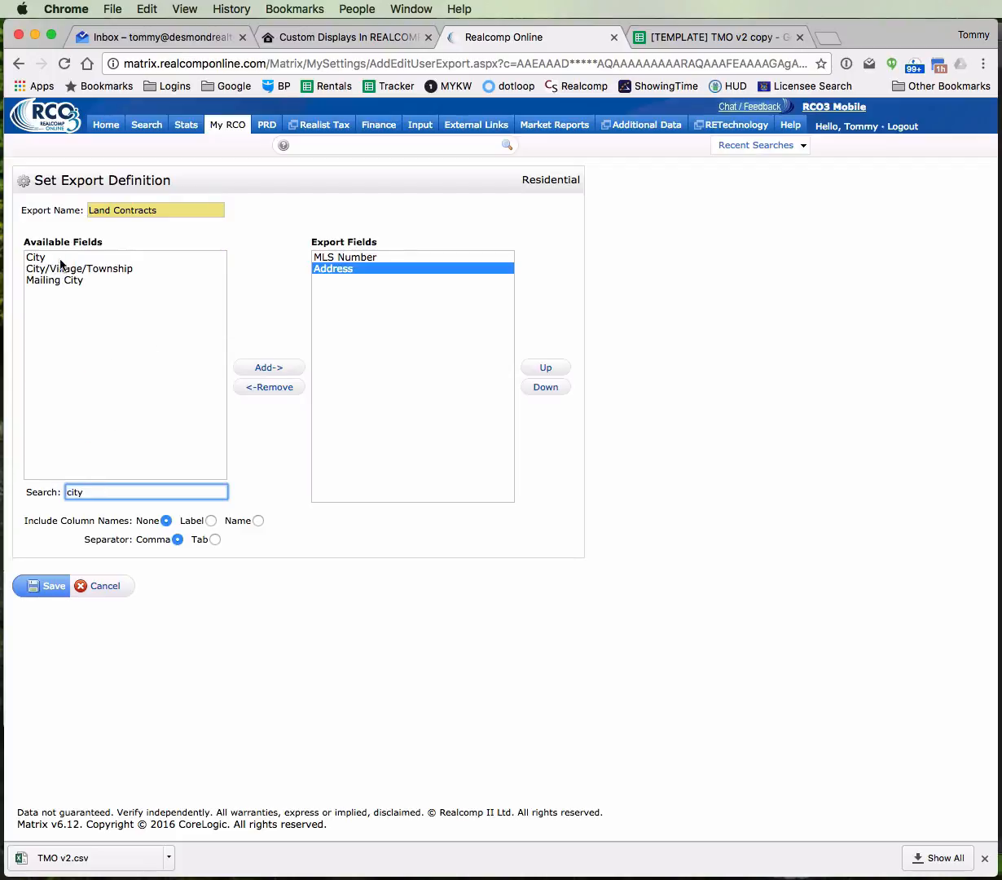
double_click(39, 257)
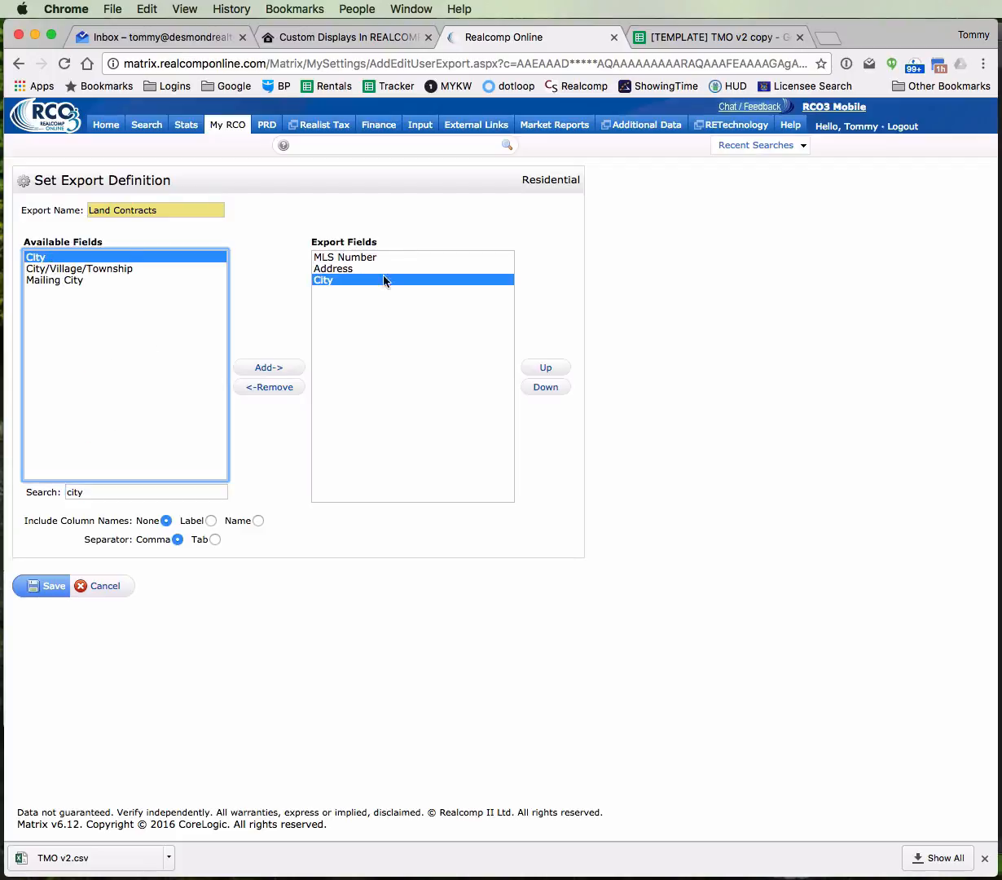
Find the land contract fields and add Land Contract Down Payment, Monthly Payment, Term and YN to the export fields
double_click(97, 492)
text(la)
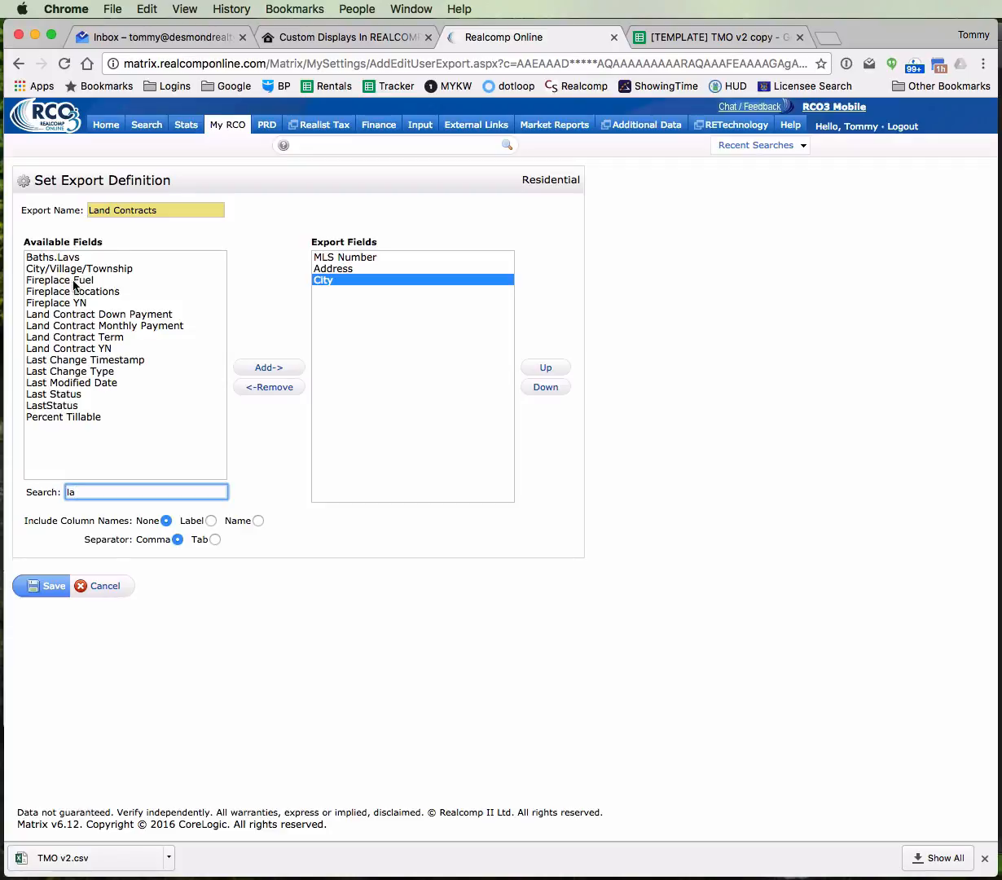
click(77, 314)
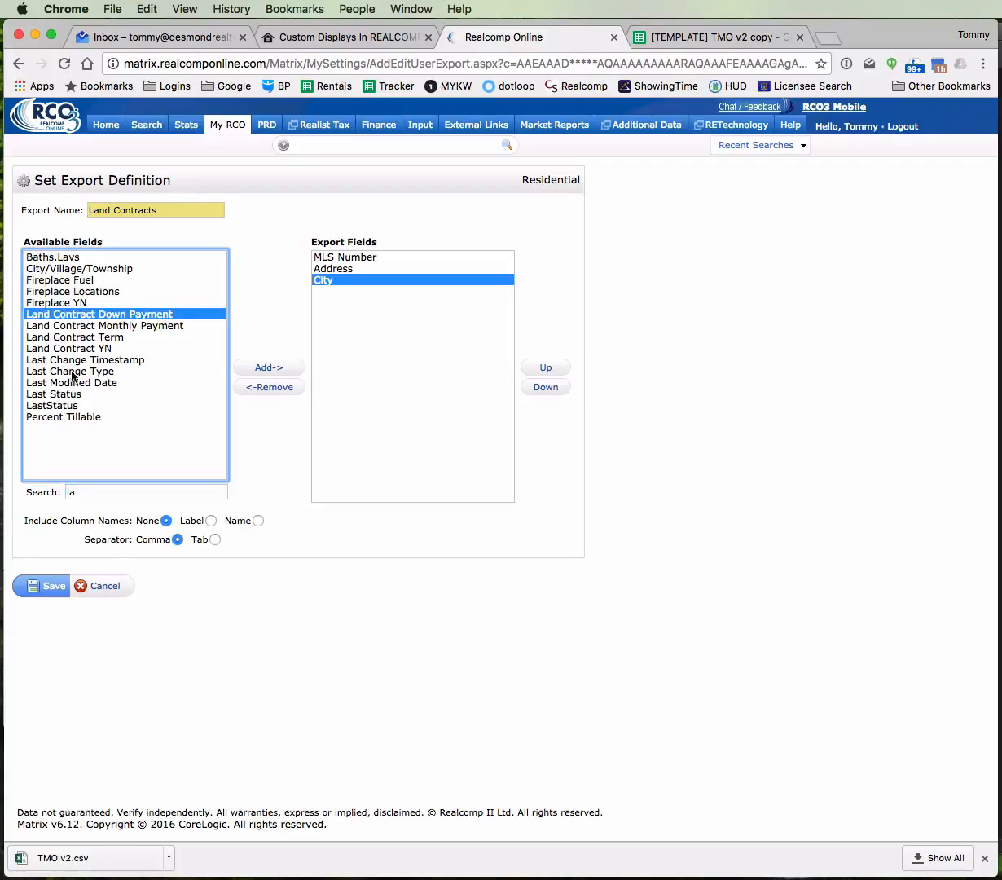
shift+click(63, 348)
click(271, 371)
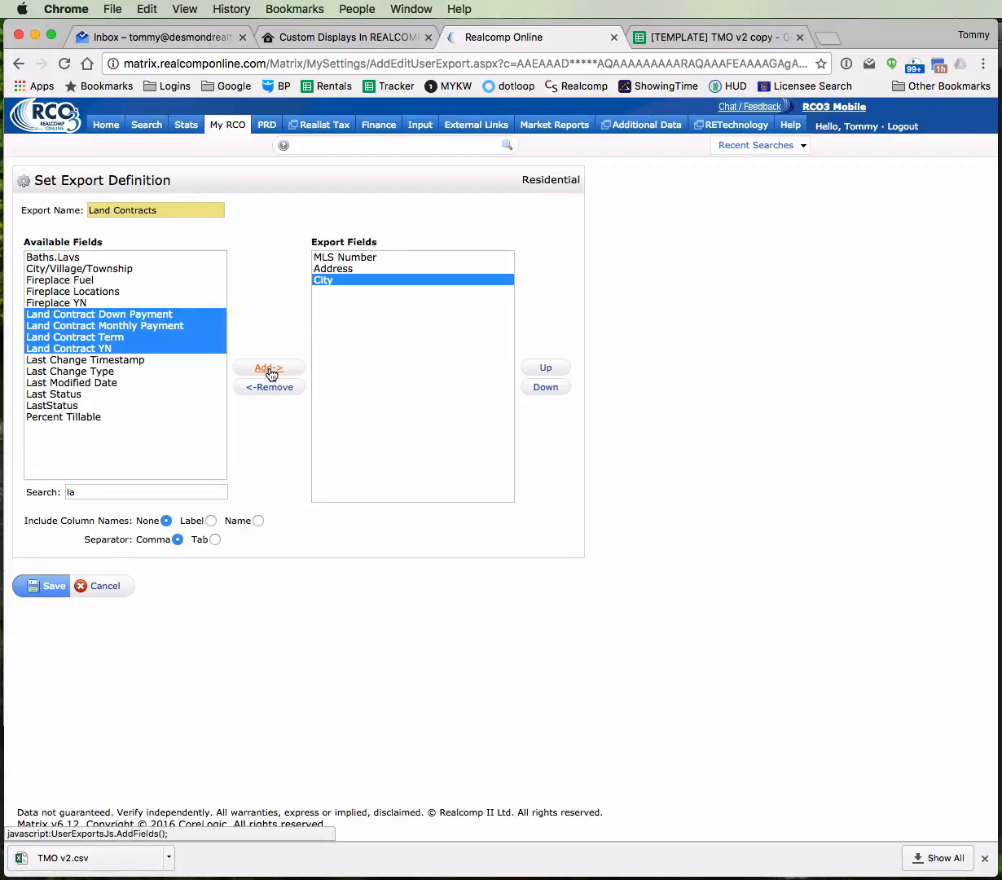
click(385, 346)
click(399, 278)
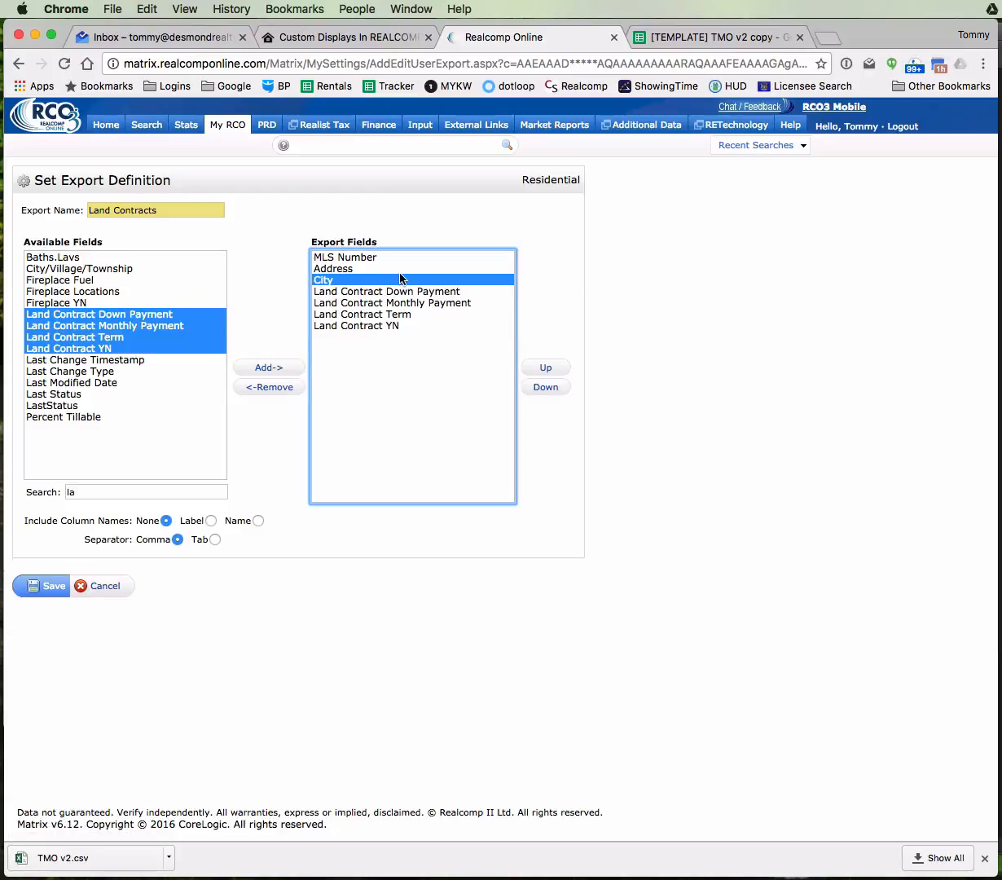
click(343, 256)
Search the available fields for "own" and check the Ownership and Down Payment Resource YN fields without adding them
drag(83, 490, 13, 479)
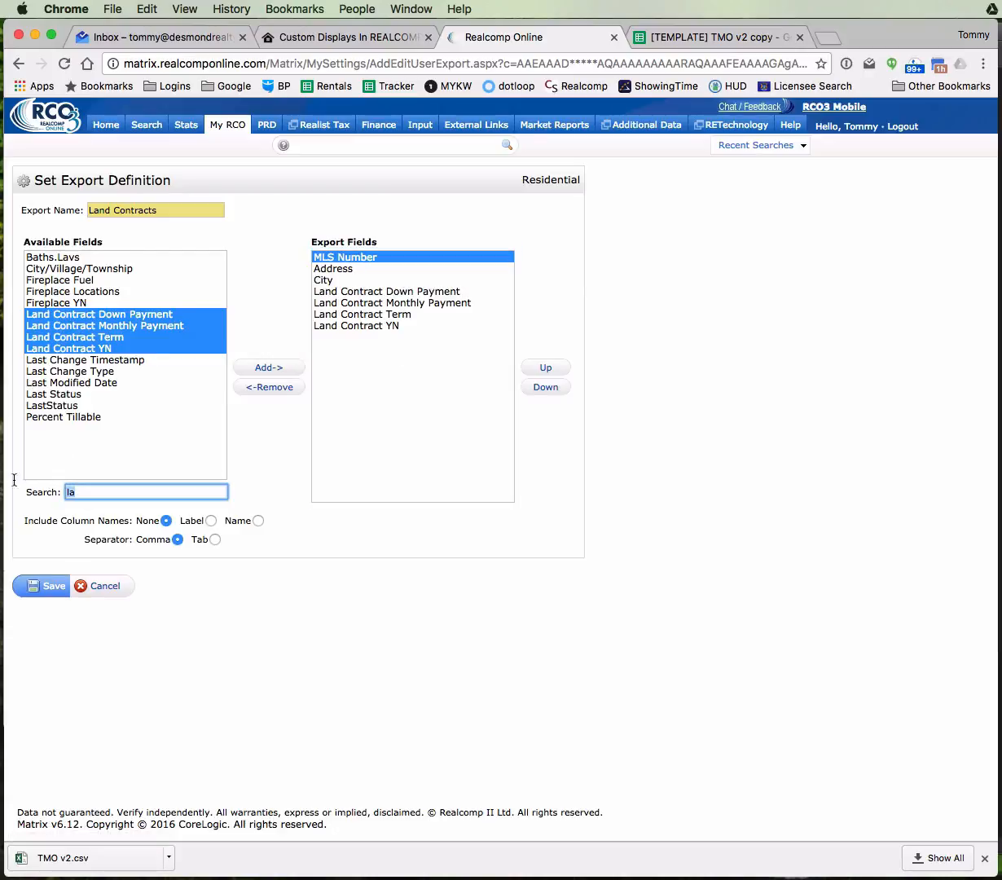
text(t)
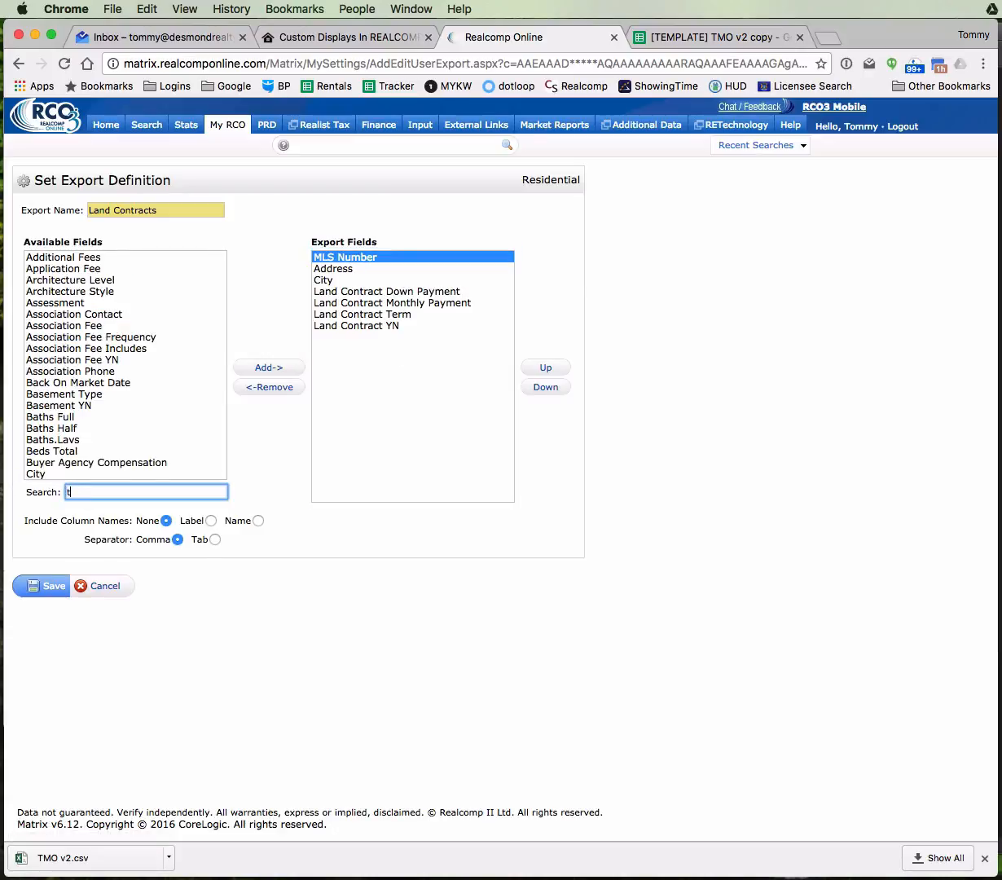
key(BackSpace)
text(own)
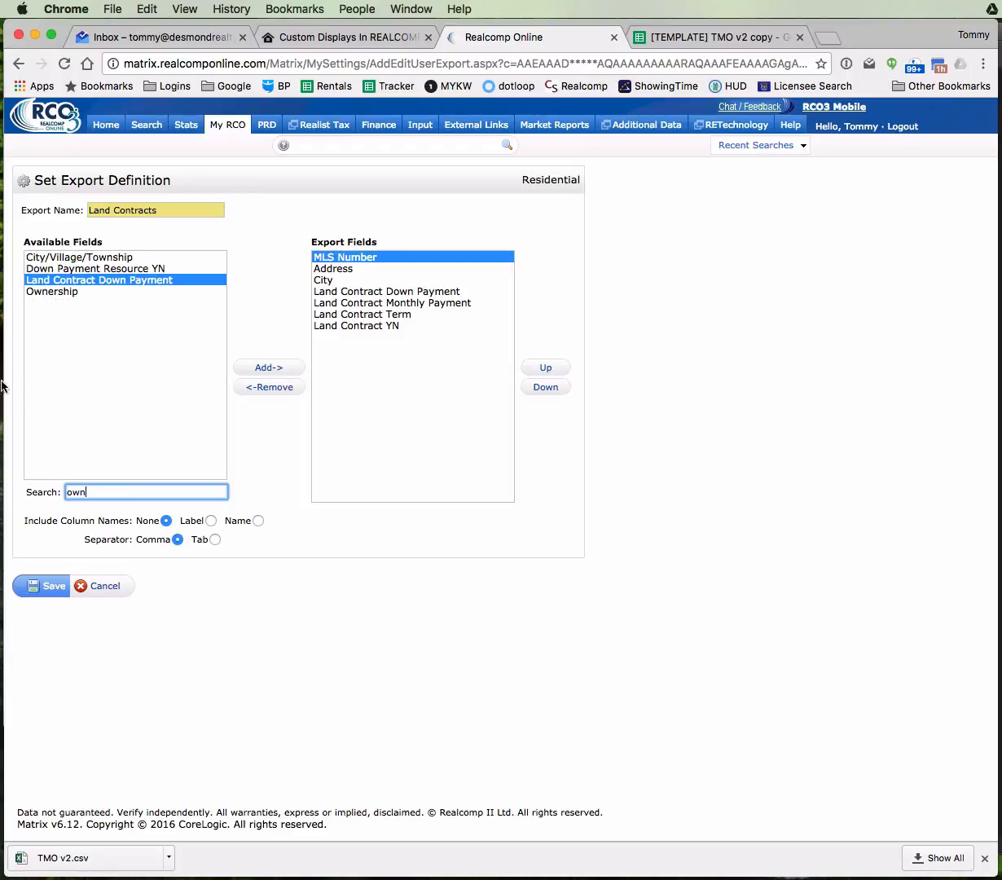
click(49, 291)
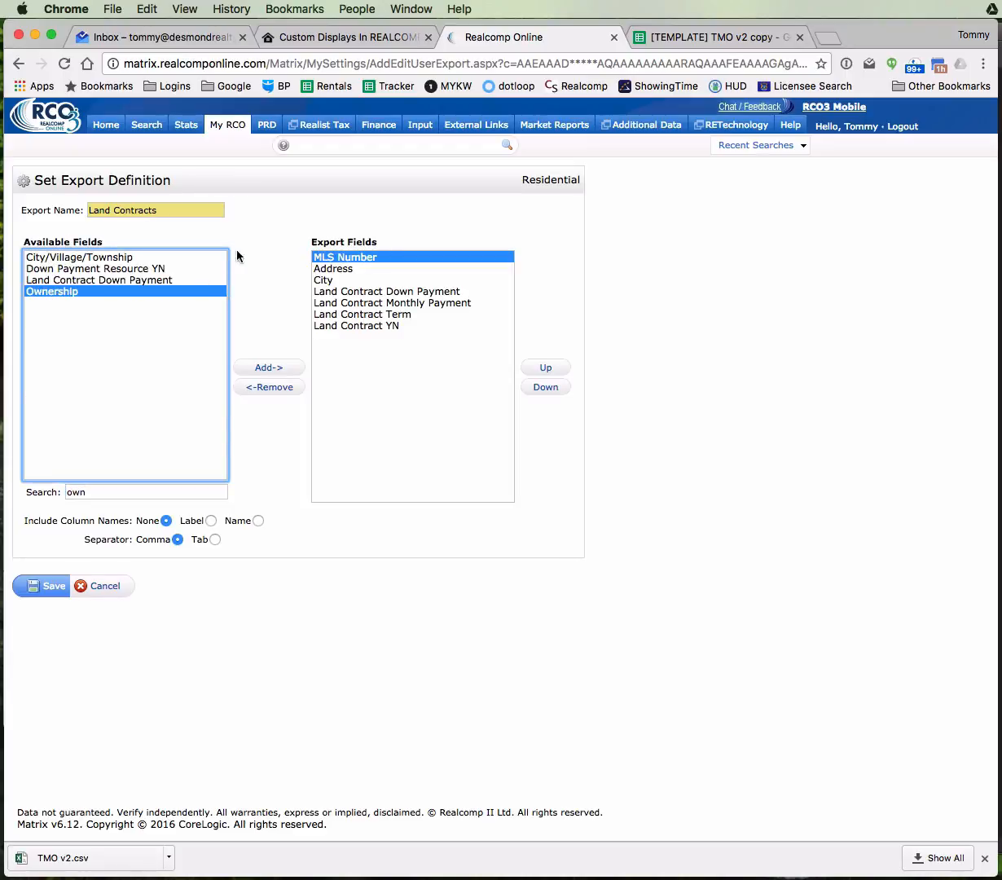
click(107, 269)
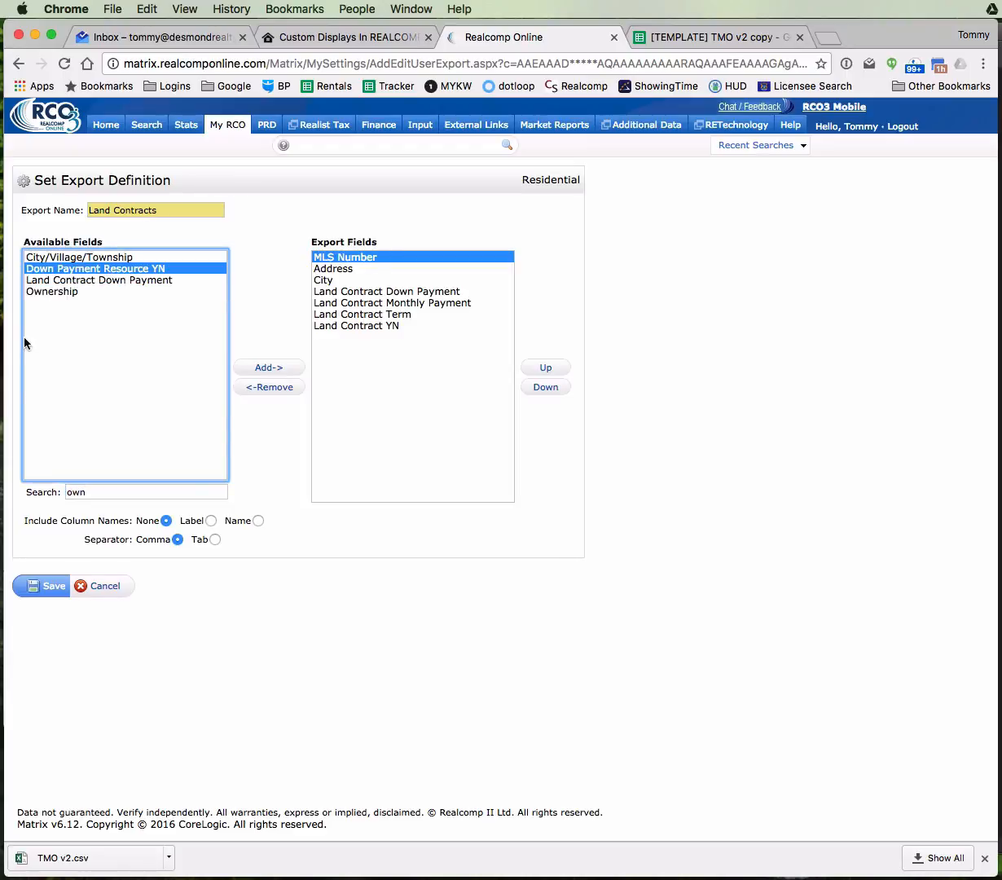
click(285, 316)
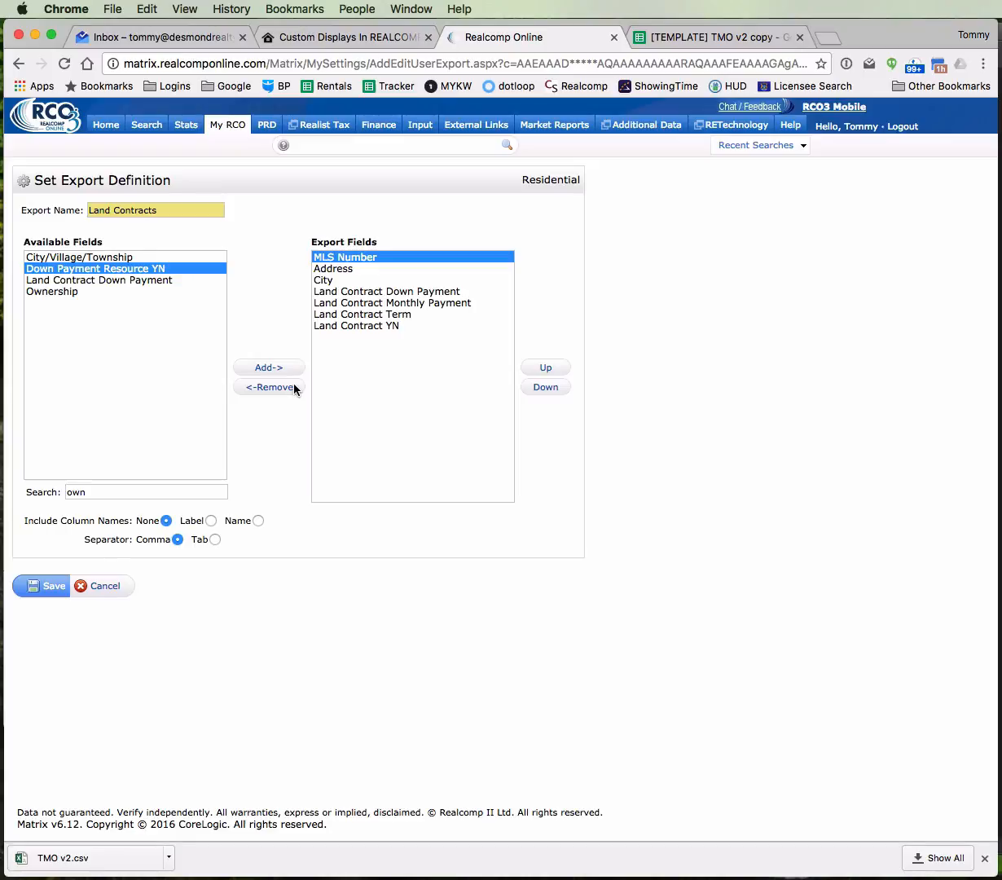
Look at the Total Market Overview spreadsheet, return to Realcomp Online and review the Land Contracts export fields
click(700, 37)
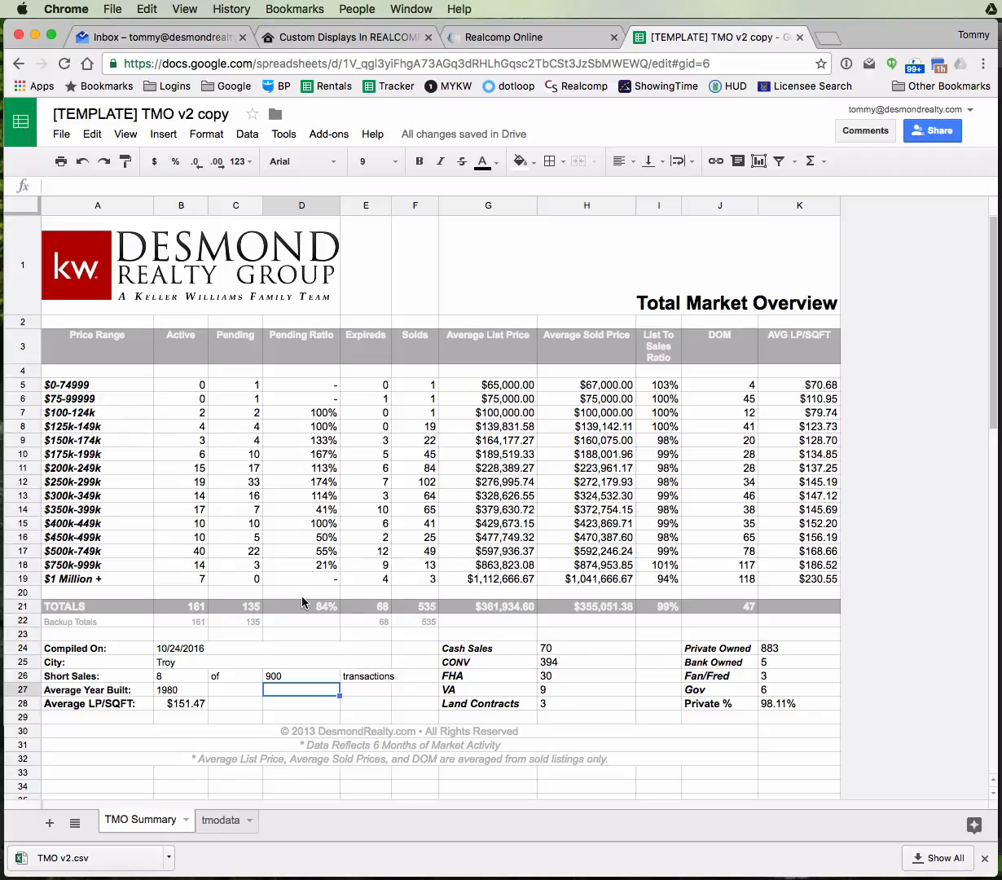
click(499, 37)
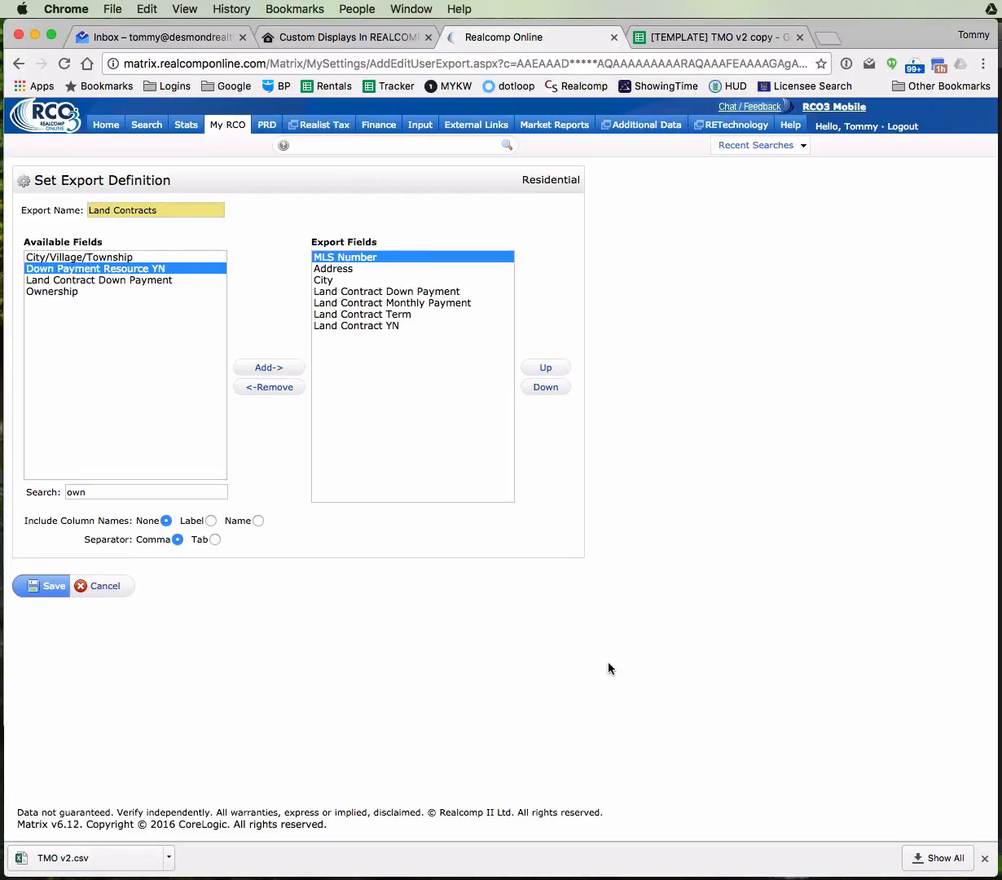
click(376, 280)
click(364, 314)
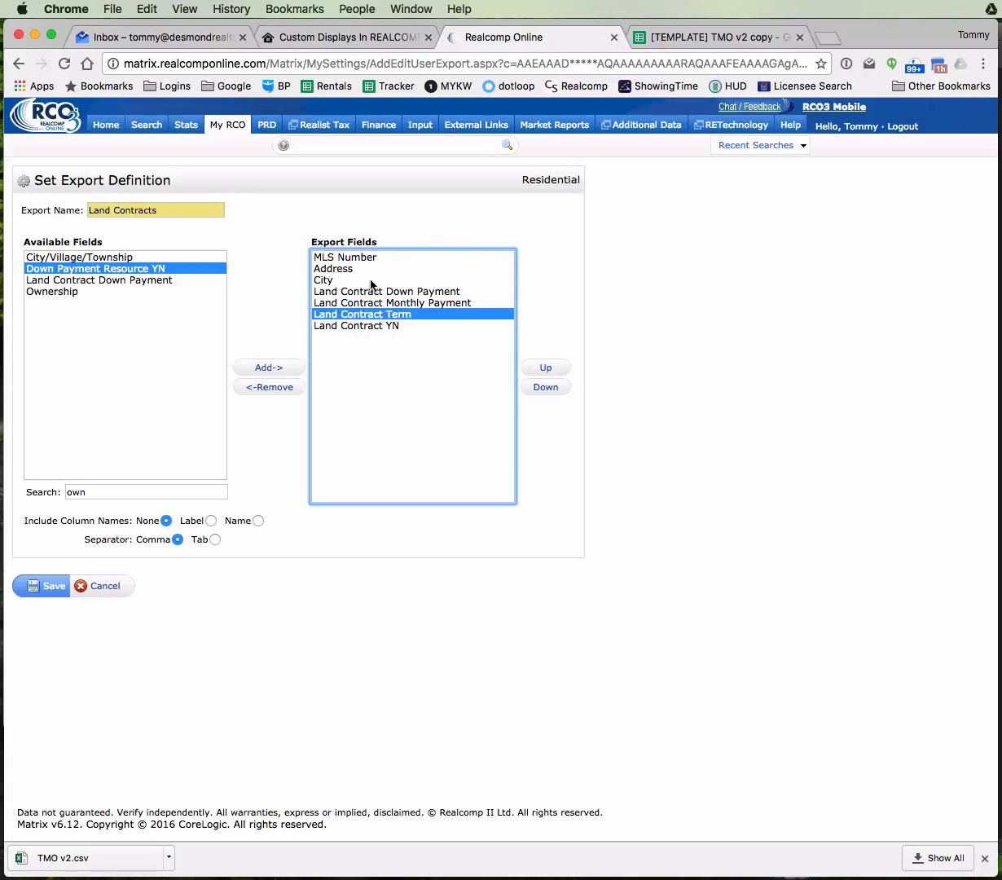
click(326, 280)
click(375, 302)
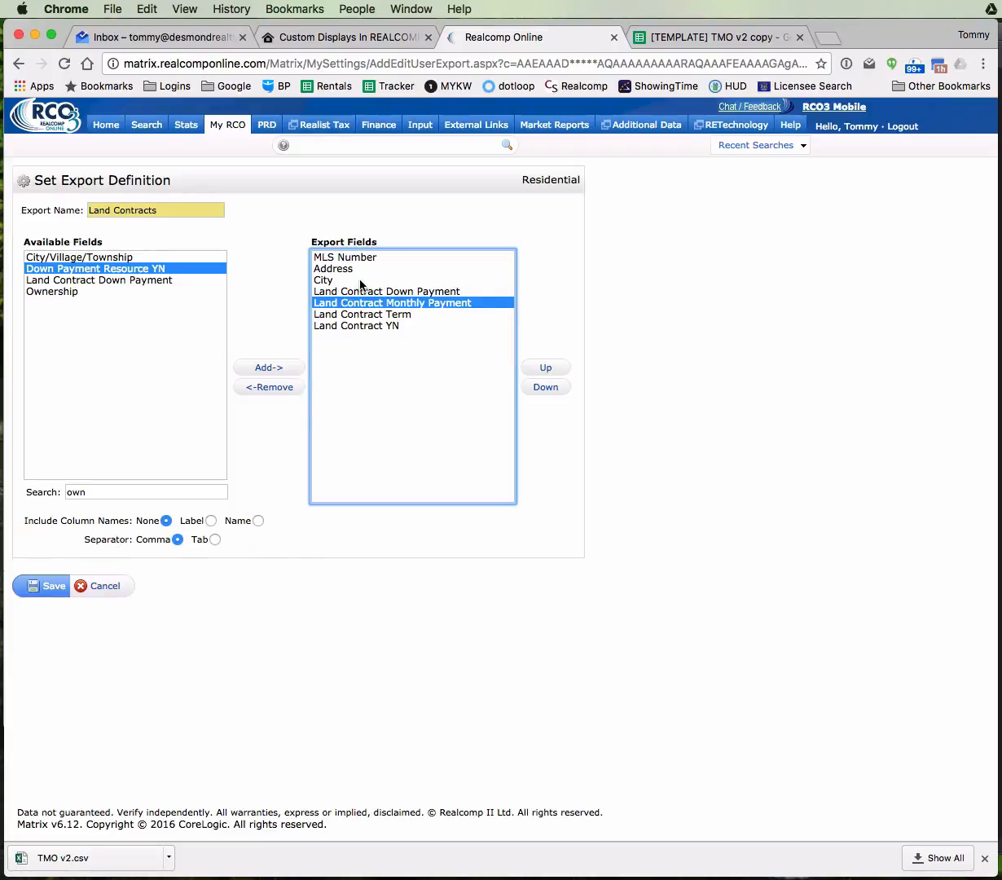
click(338, 258)
click(336, 270)
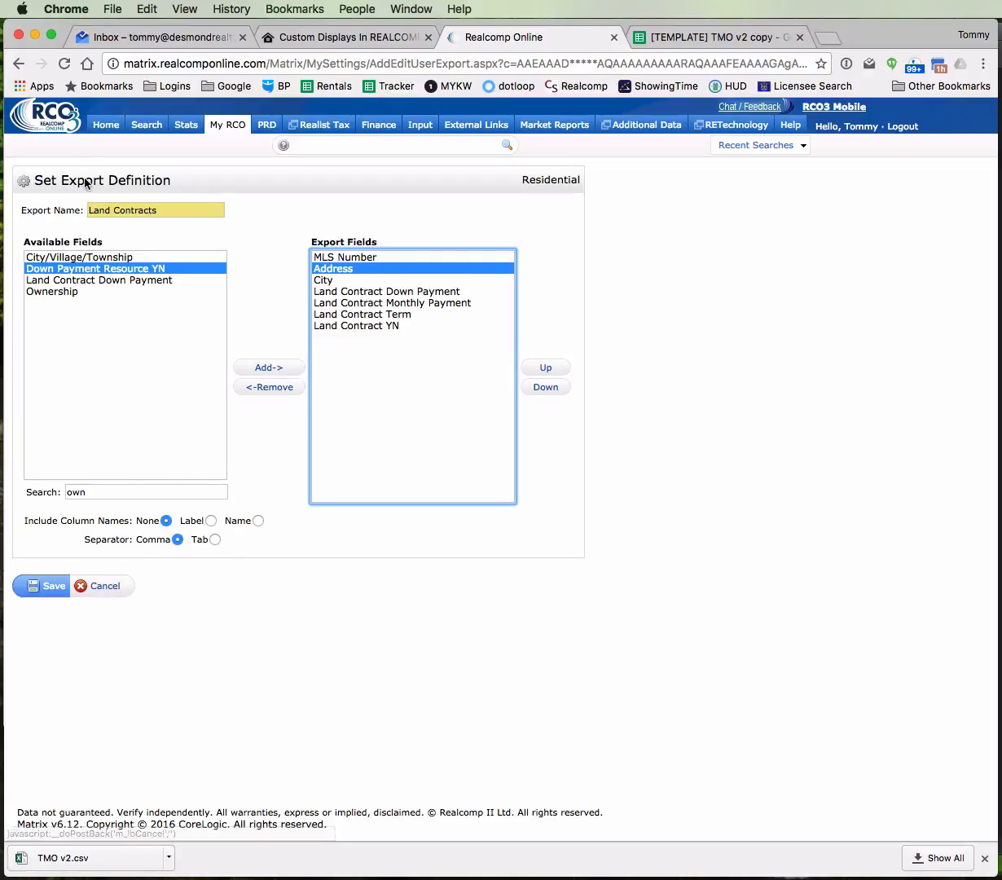
Clear the available-fields search, save the Land Contracts export definition and finish managing the custom exports
drag(89, 492, 0, 491)
key(BackSpace)
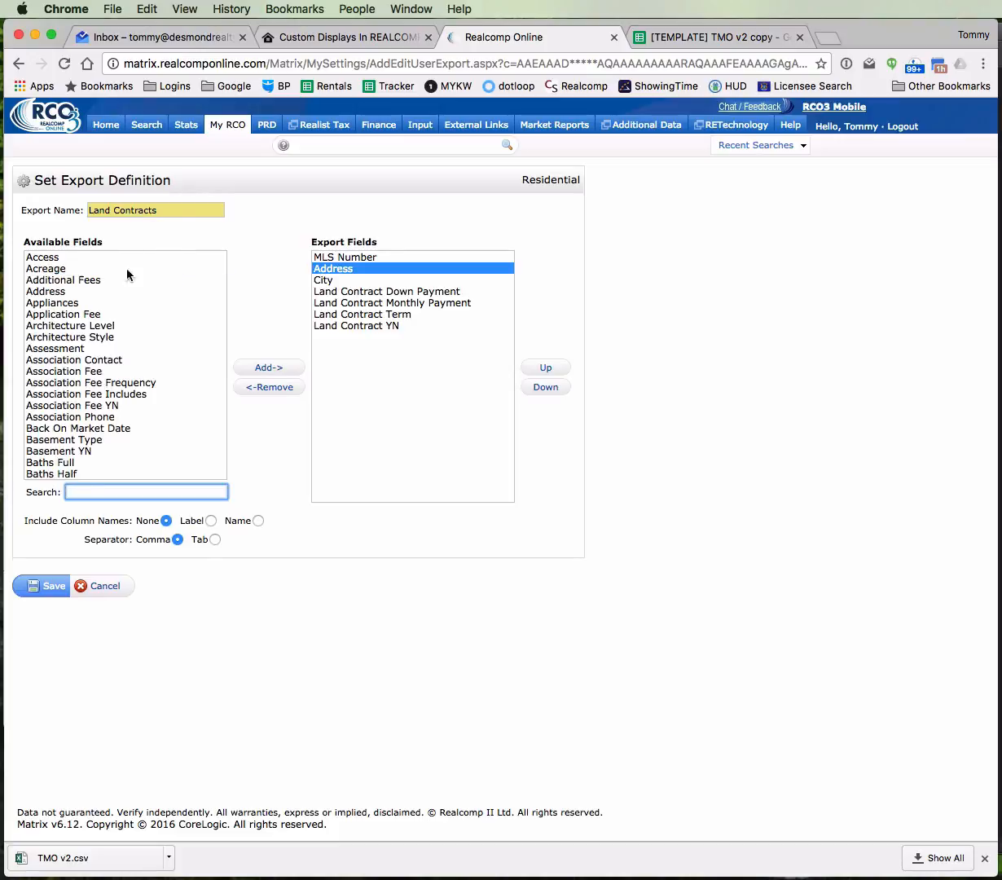
click(96, 218)
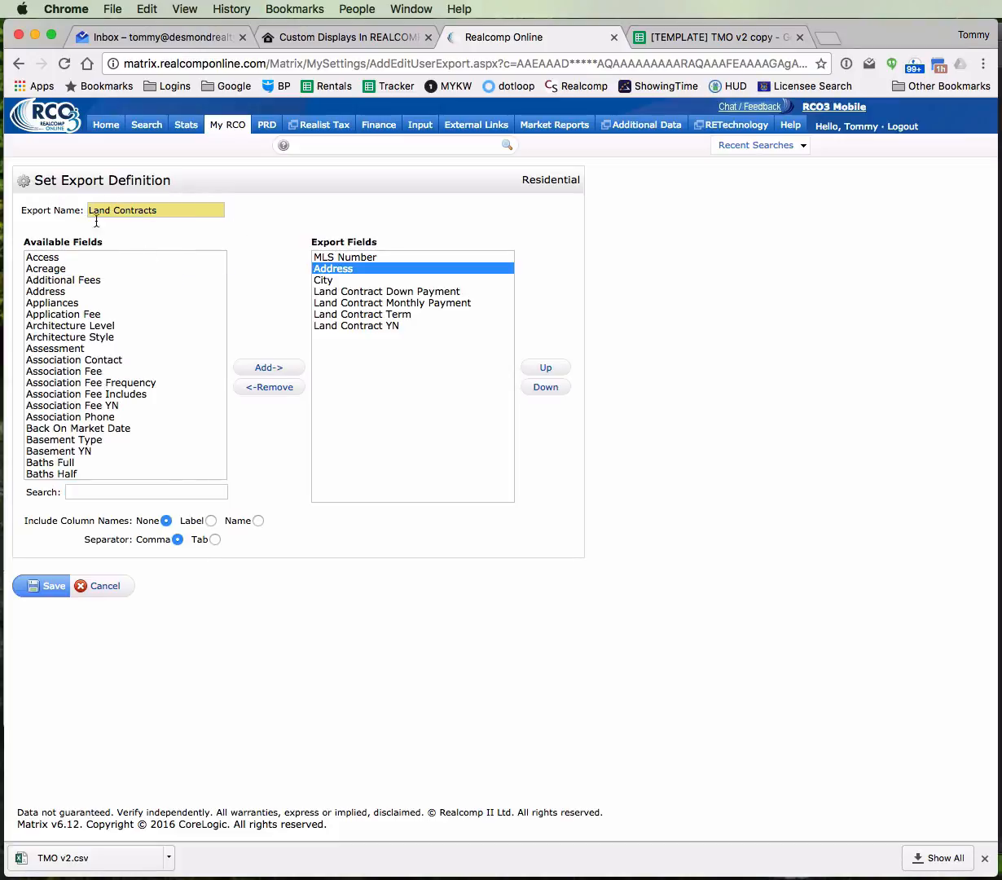
click(346, 257)
click(336, 271)
click(317, 280)
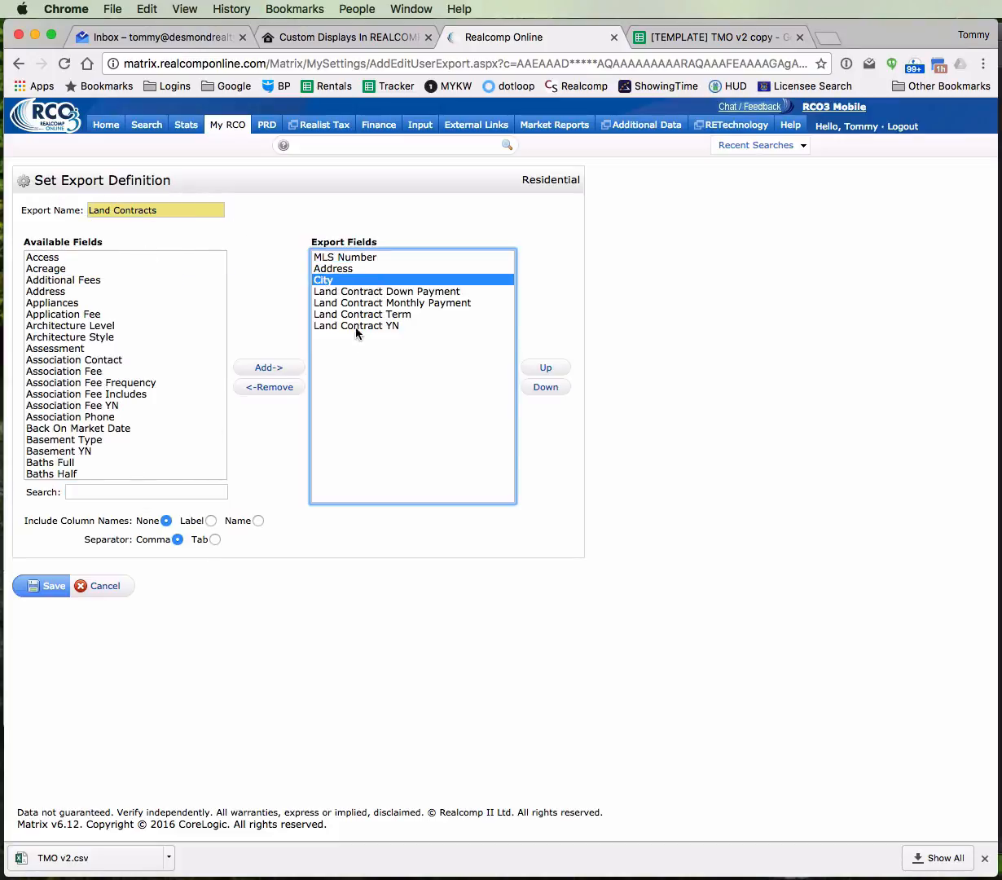
click(342, 290)
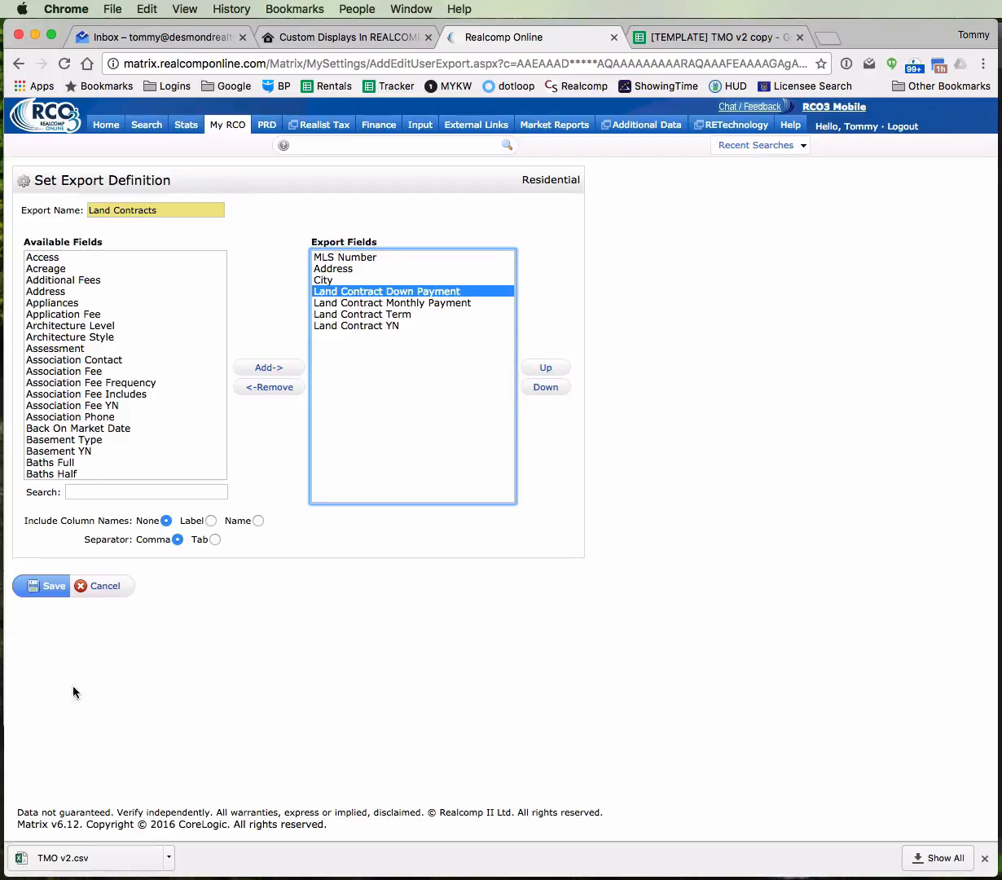
click(49, 586)
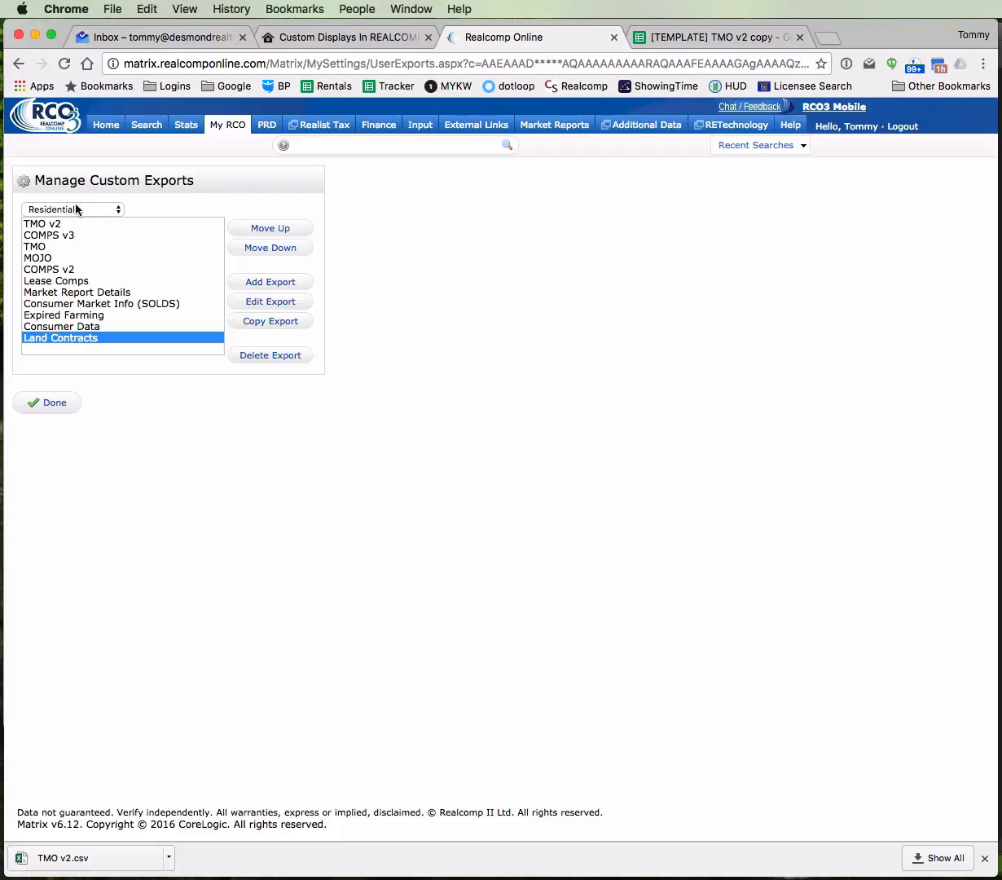
click(46, 399)
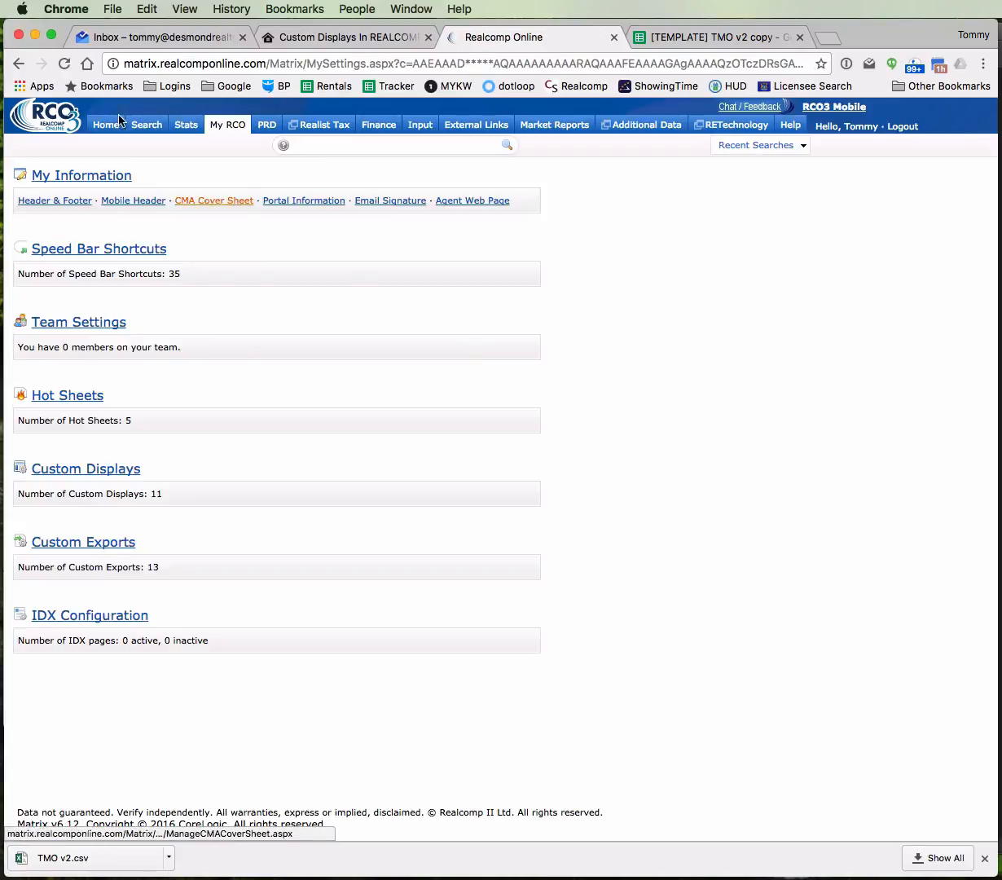
Start a Residential Quick search for the city troy and keep only the Active status included
mouse_move(141, 130)
click(183, 171)
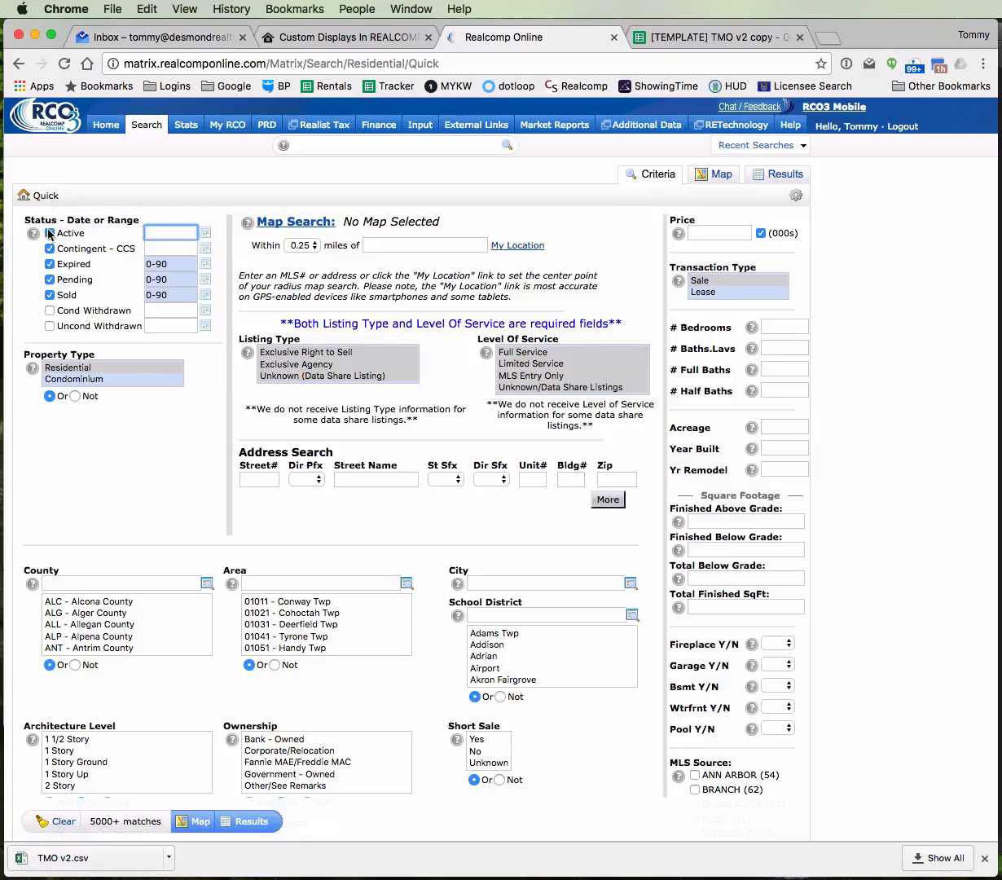
click(505, 580)
text(troy)
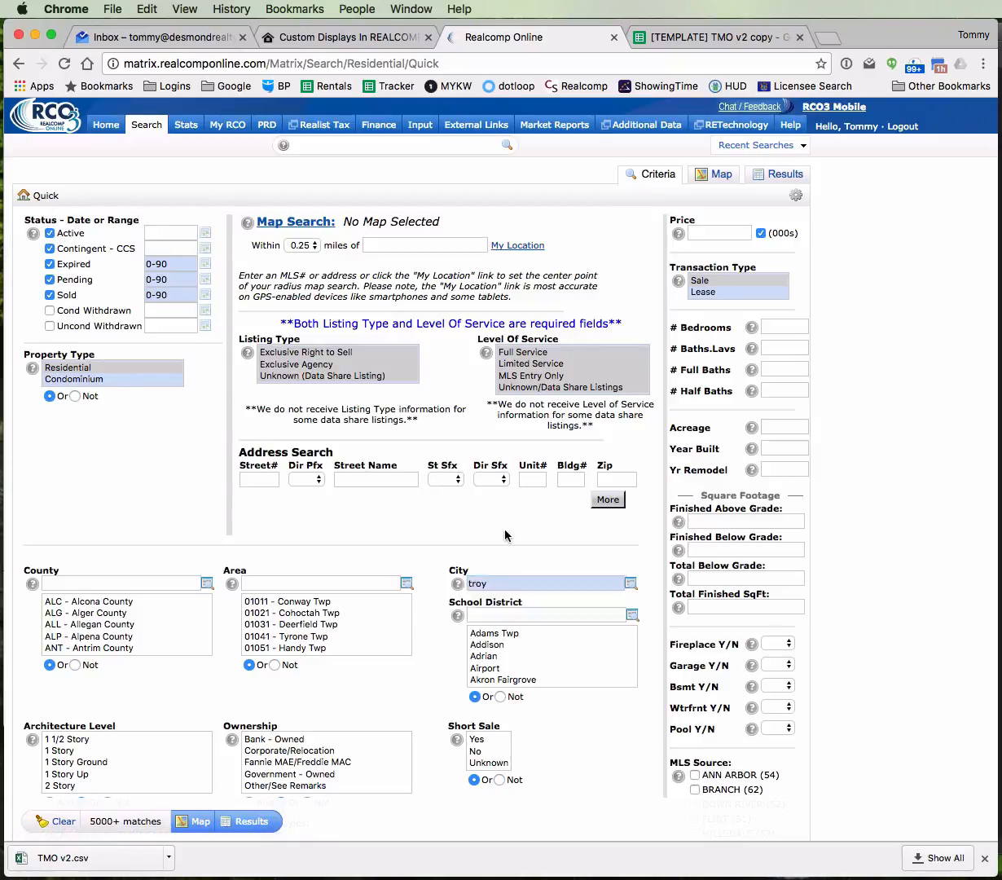
click(50, 248)
click(50, 264)
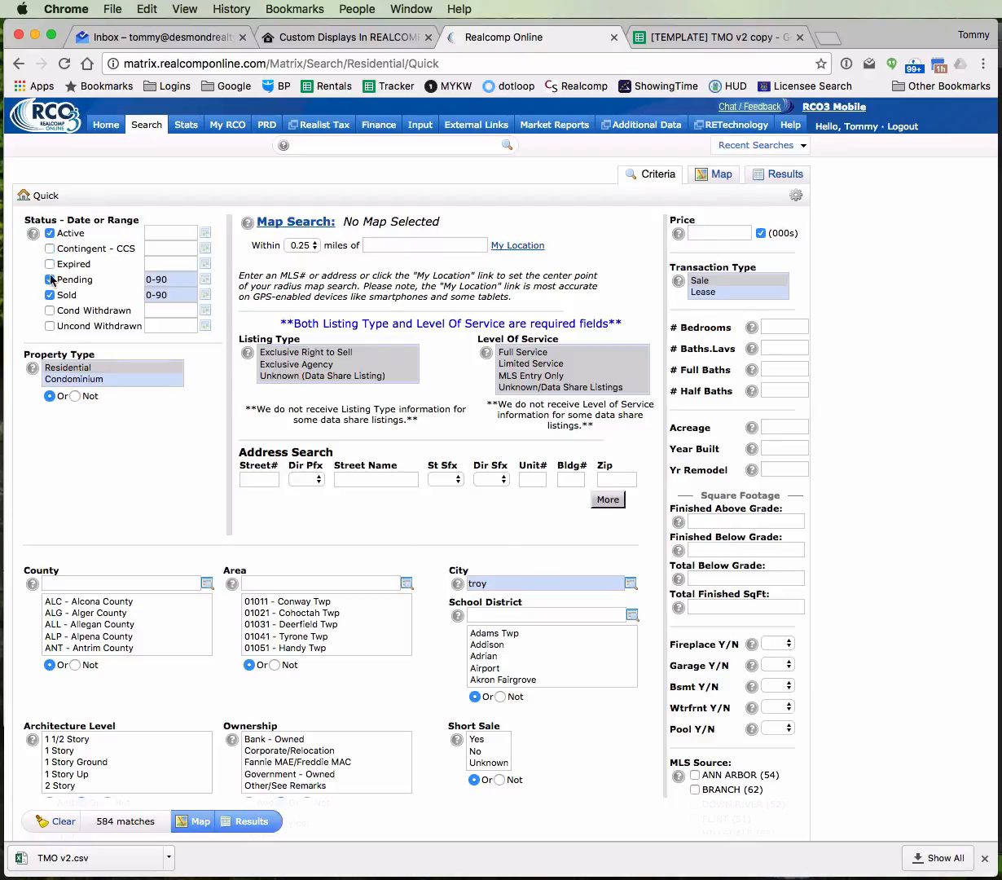
click(50, 279)
click(50, 294)
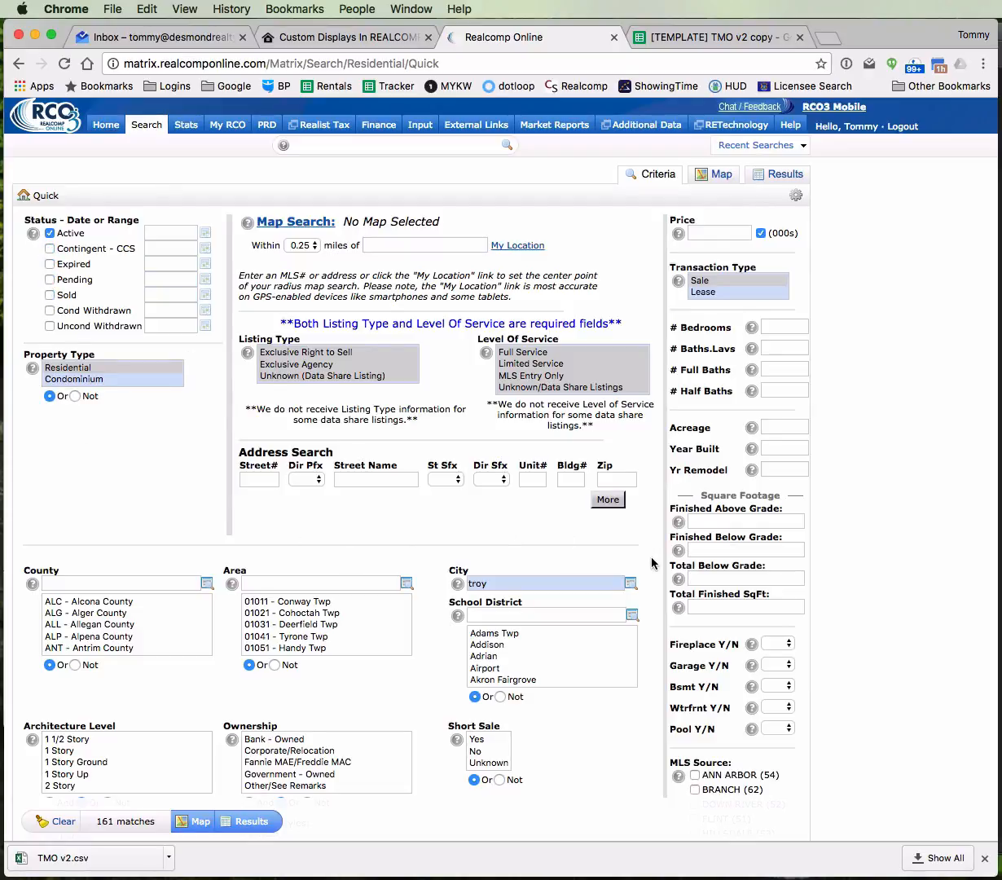
Re-enter the city criterion and choose Troy from the suggested cities
click(510, 578)
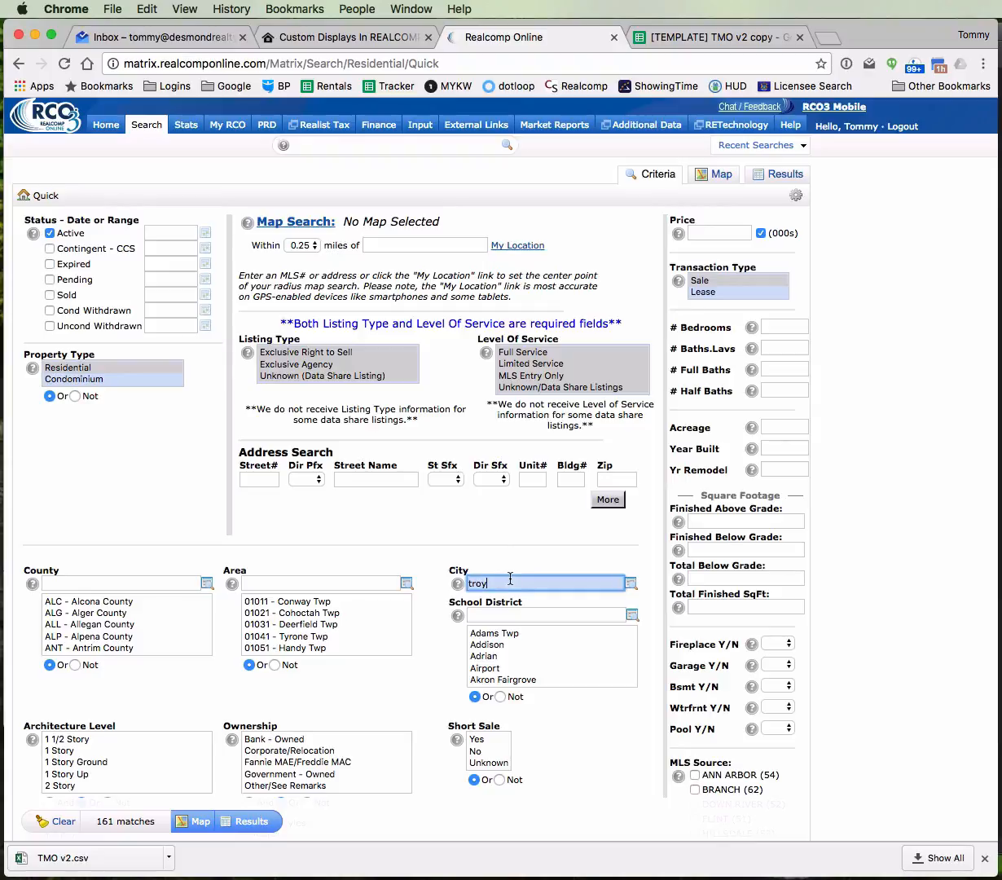
key(BackSpace)
key(BackSpace)
key(BackSpace)
key(BackSpace)
text(troy)
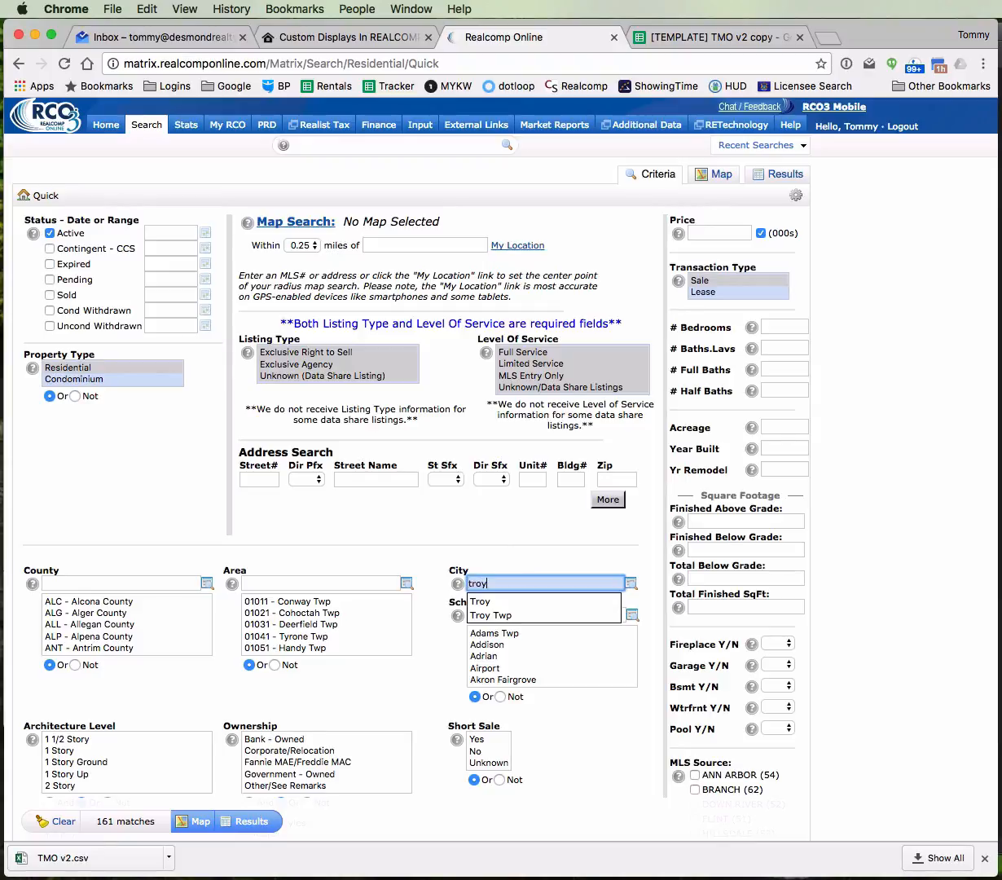
click(503, 604)
click(495, 538)
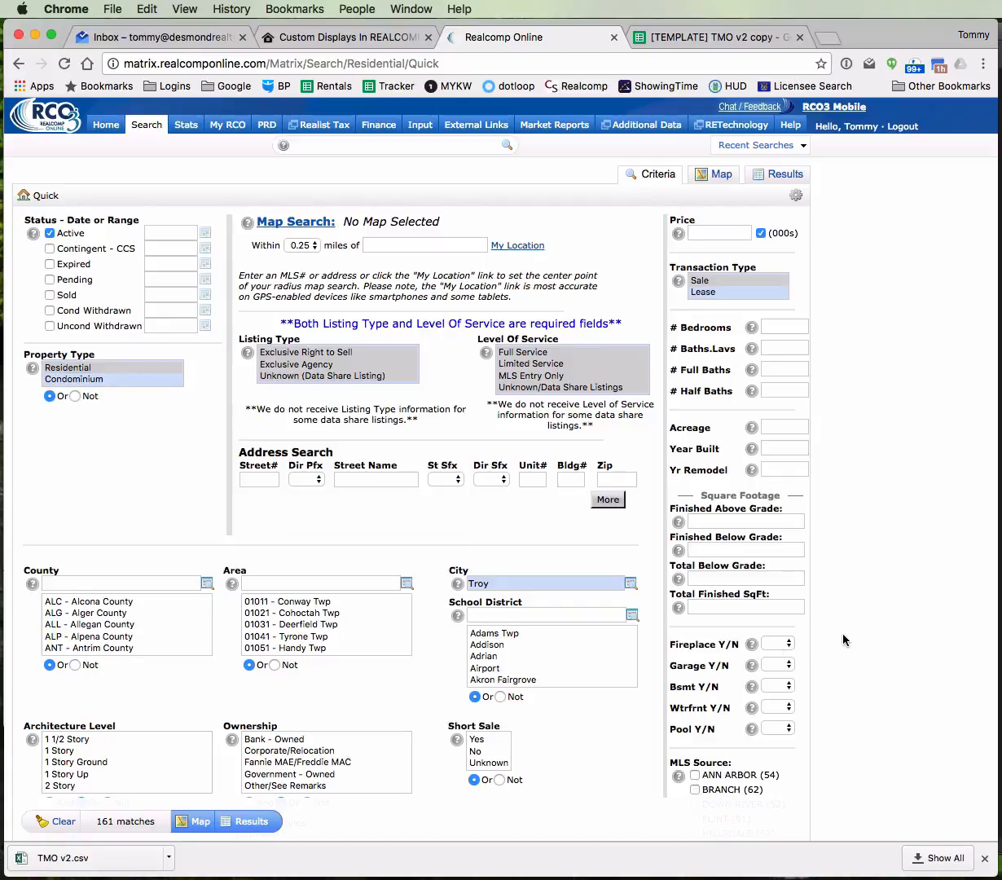
Look over the remaining search criteria, show the results and select all matching Troy listings across every page
scroll(870, 604, down, 5)
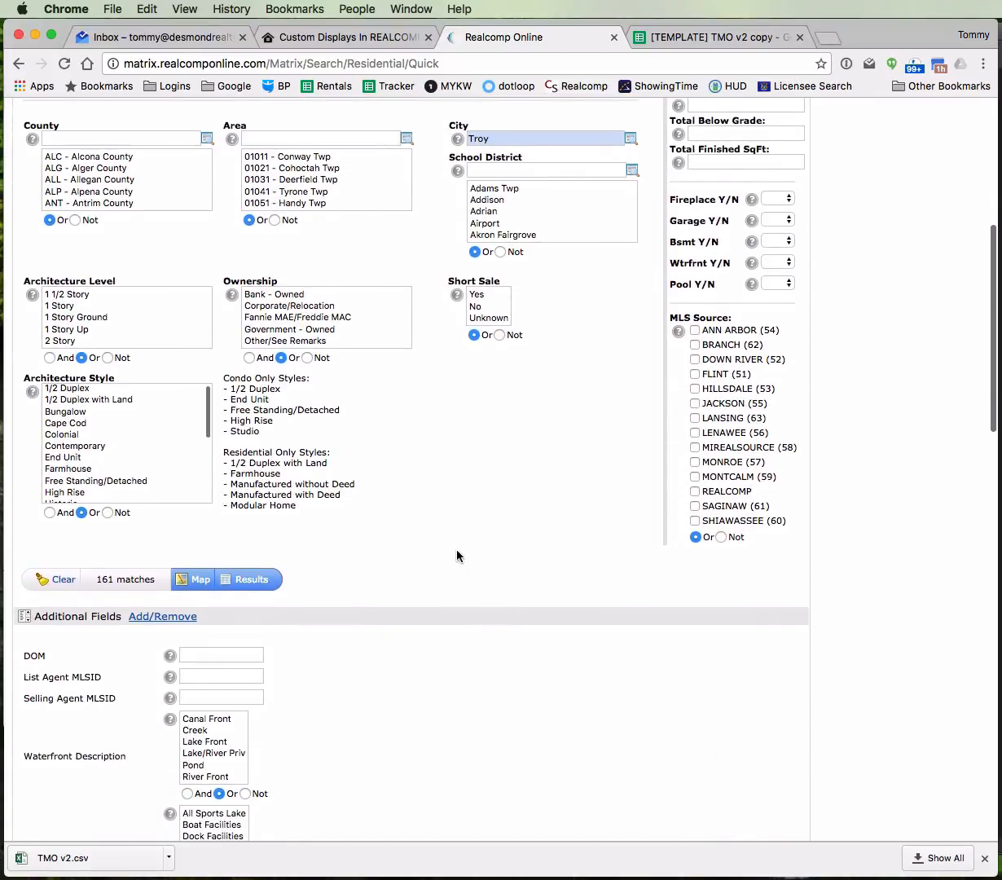
scroll(456, 555, down, 3)
scroll(358, 659, down, 3)
scroll(392, 688, down, 2)
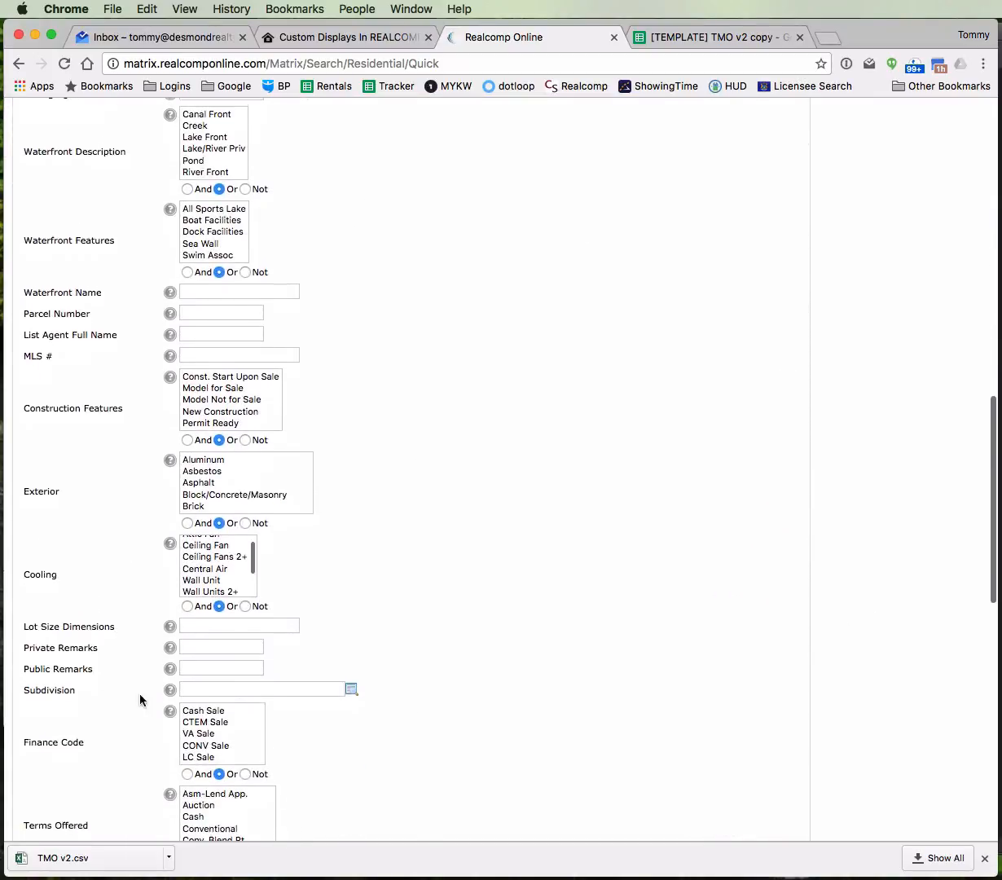
scroll(438, 567, up, 6)
scroll(491, 661, up, 7)
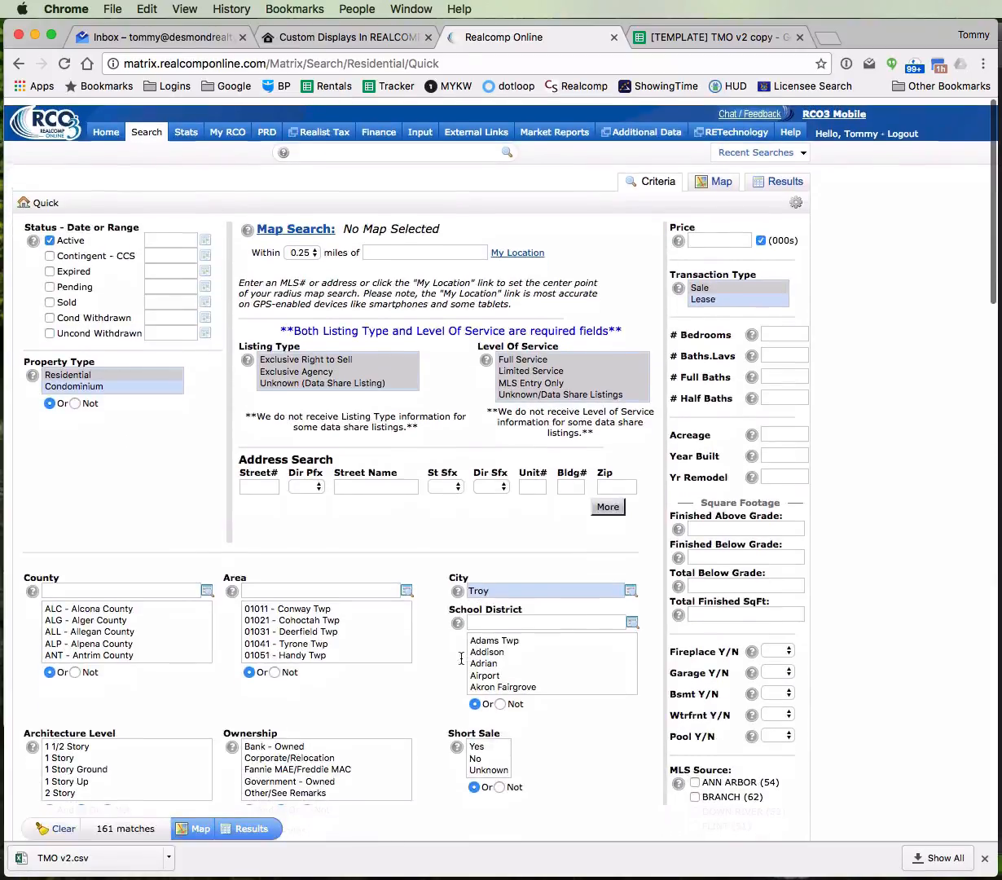
click(770, 173)
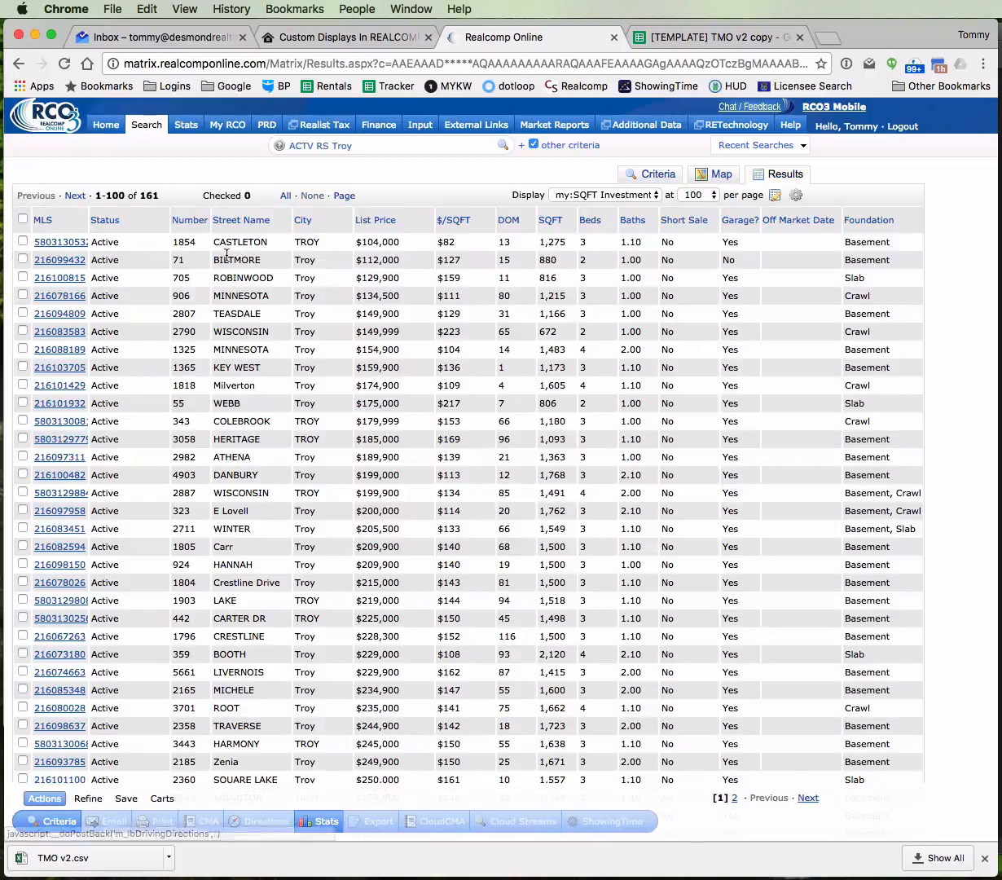
click(23, 219)
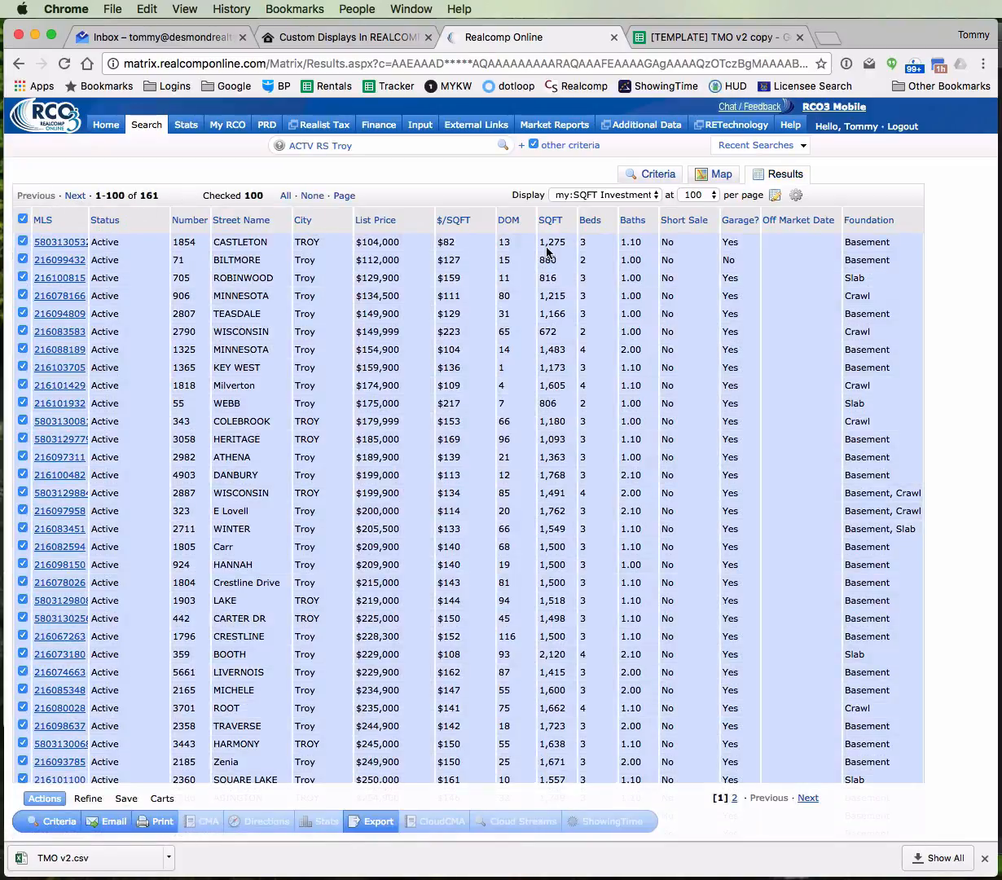
click(284, 196)
Export all the selected Troy listings using the custom Land Contracts file format
mouse_move(227, 124)
click(372, 820)
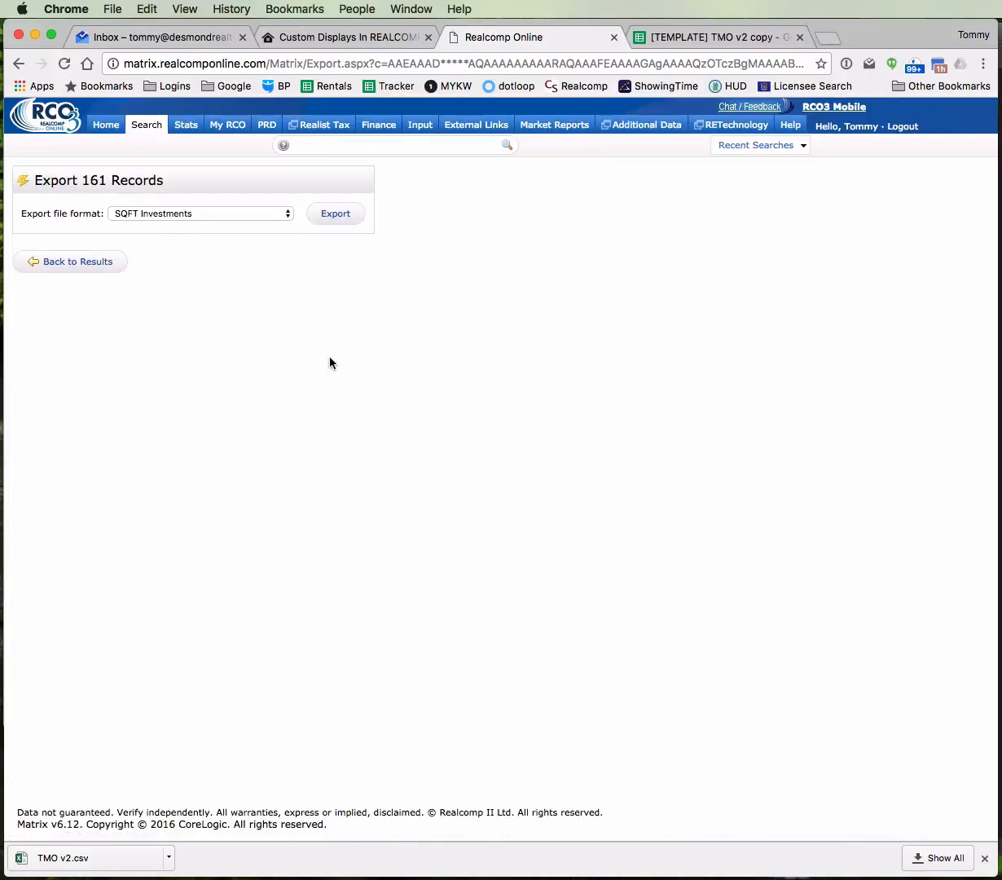
click(138, 213)
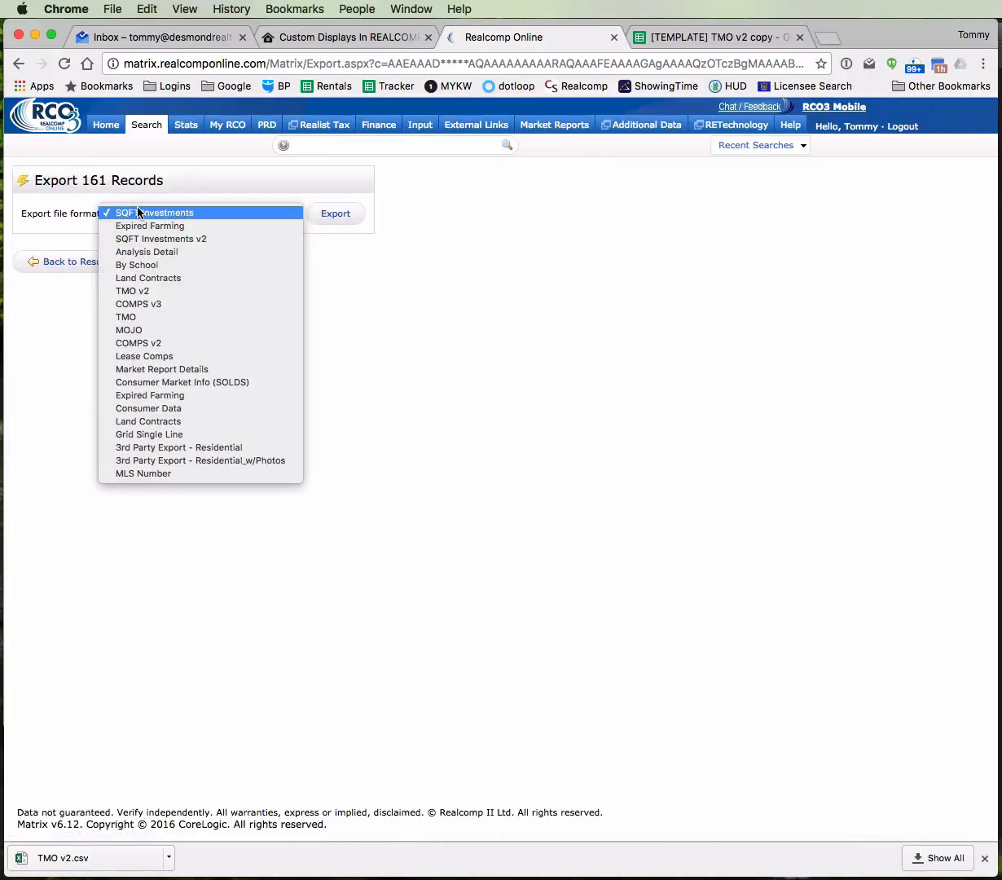
click(148, 421)
click(334, 214)
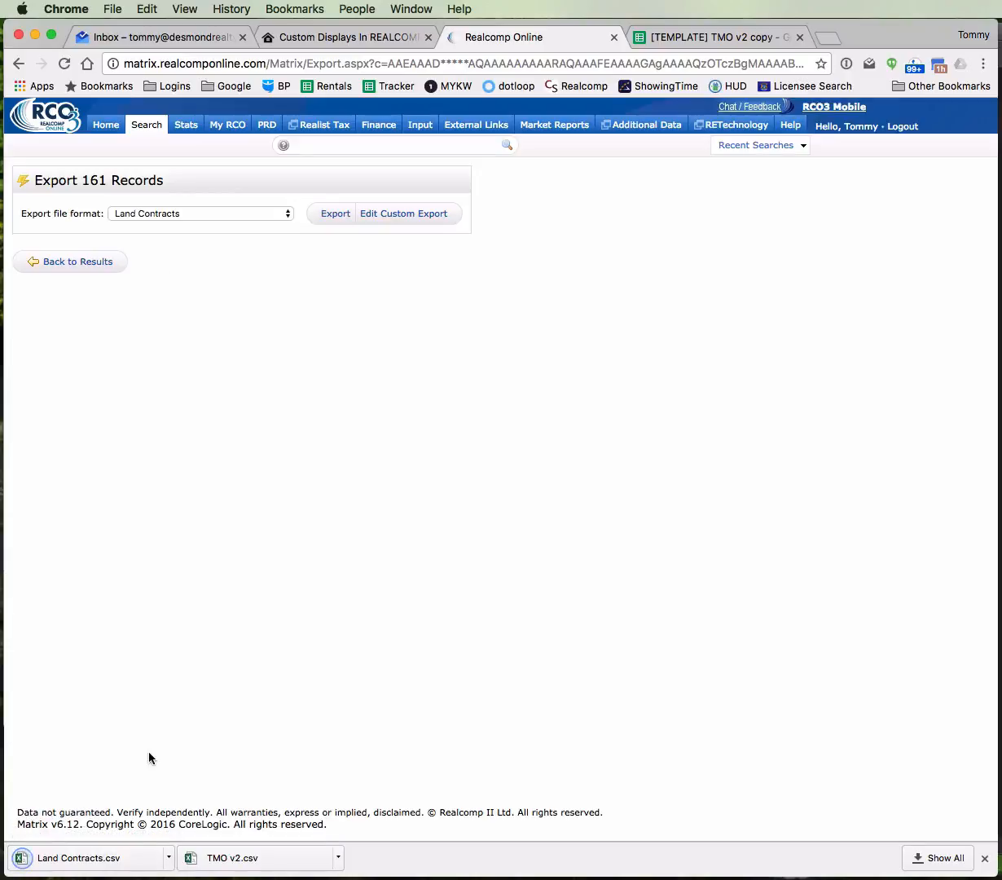
Reveal the downloaded Land Contracts.csv in Finder, preview it and examine its land contract columns across all rows
click(169, 856)
click(247, 833)
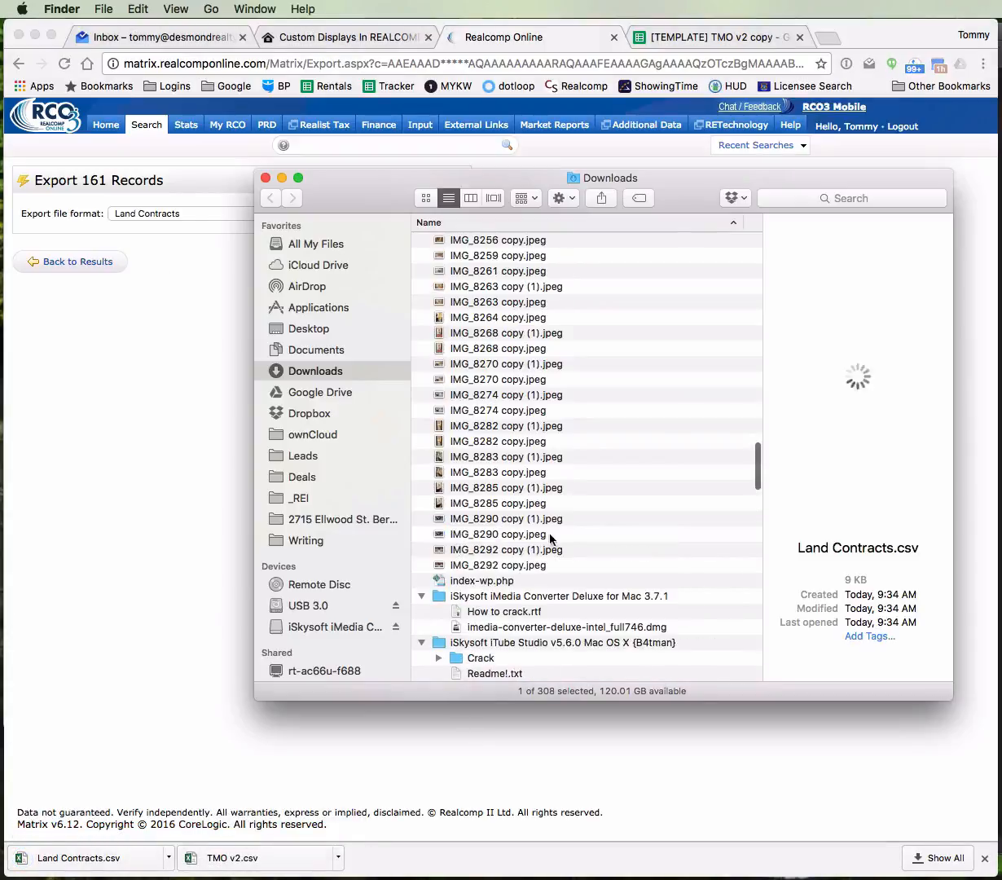
click(506, 487)
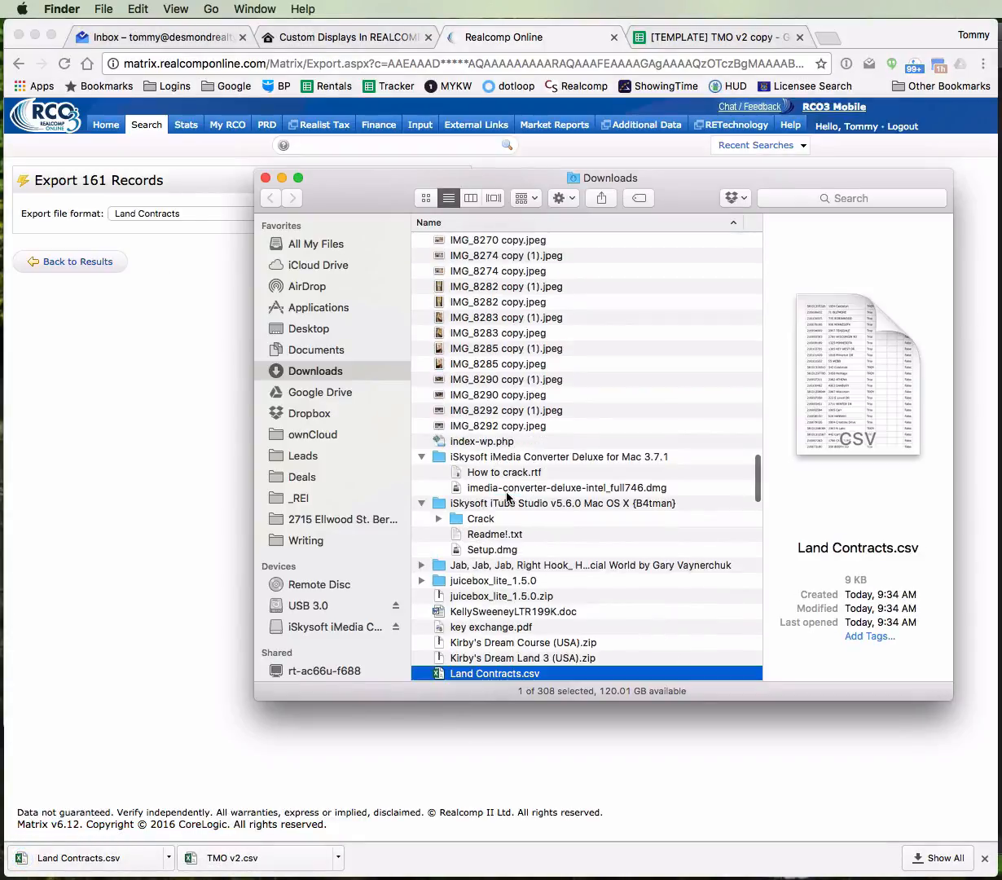
key(space)
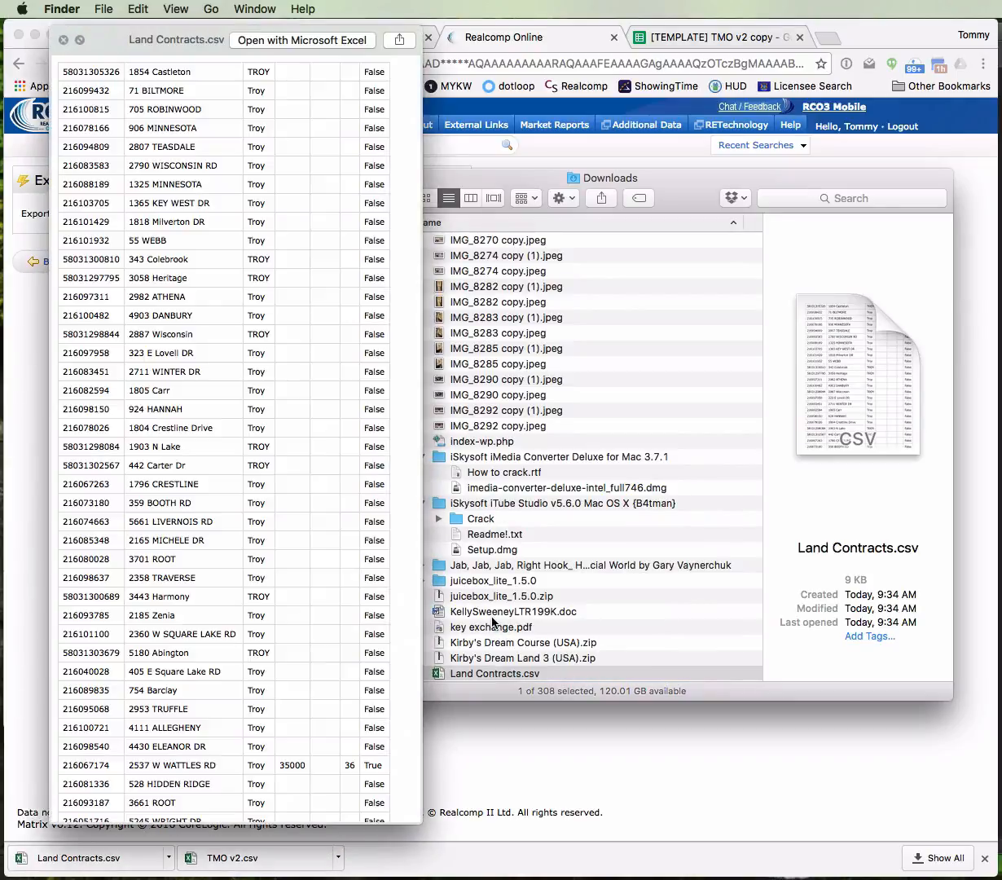
drag(425, 527, 464, 521)
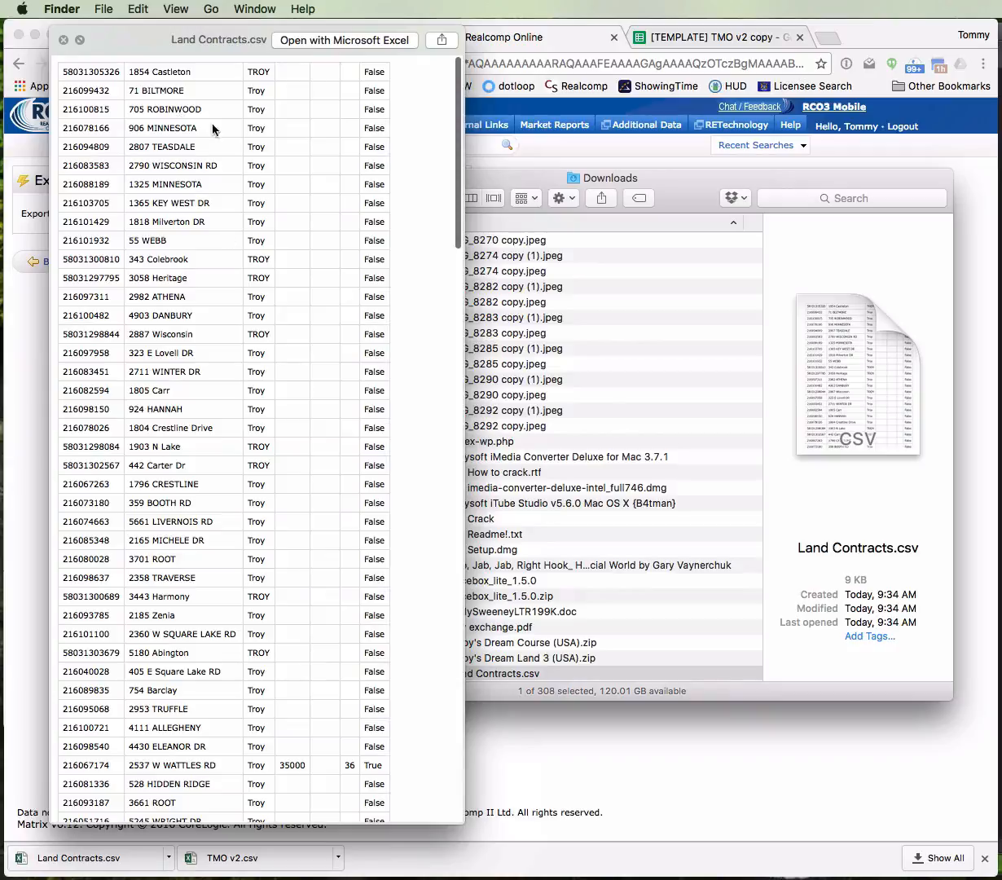
scroll(296, 216, up, 2)
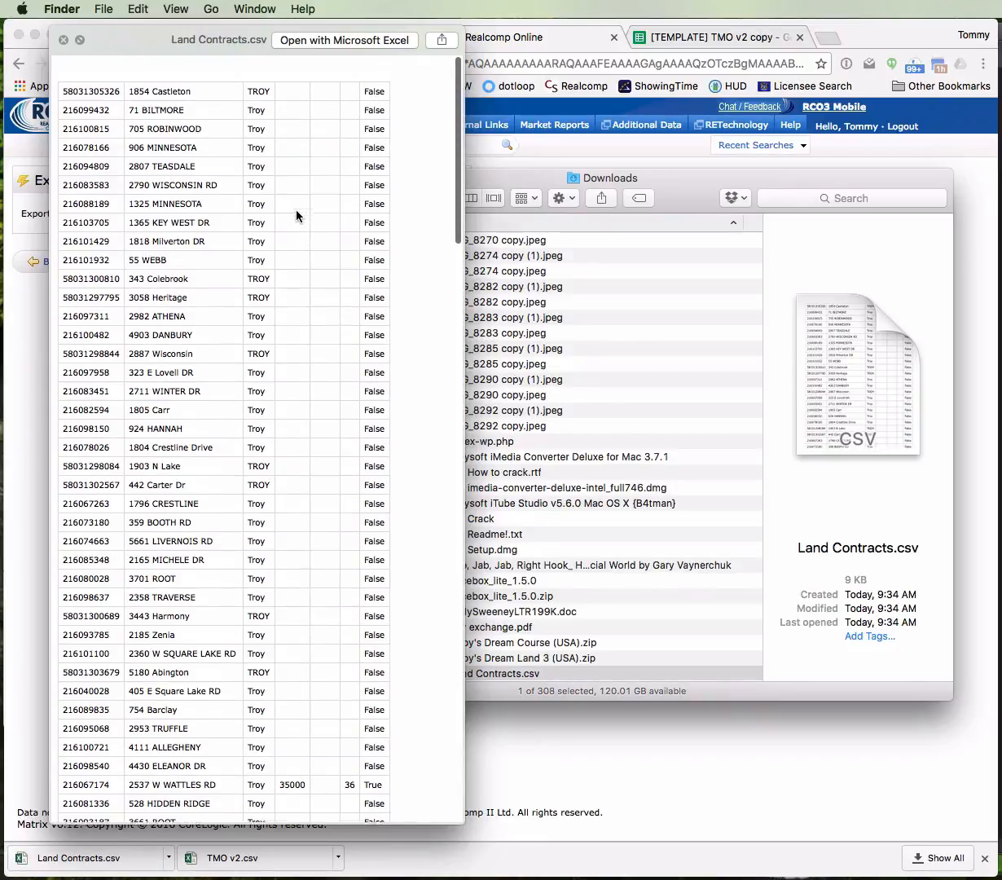
scroll(336, 384, down, 10)
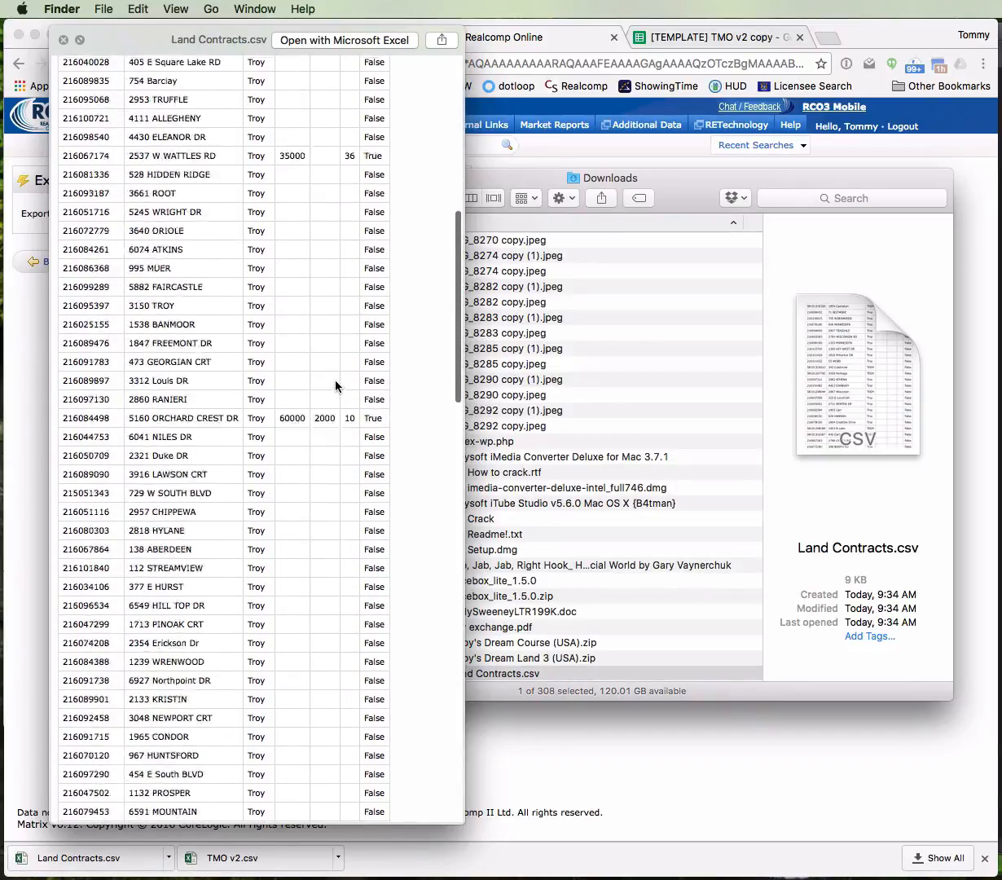
scroll(336, 386, down, 20)
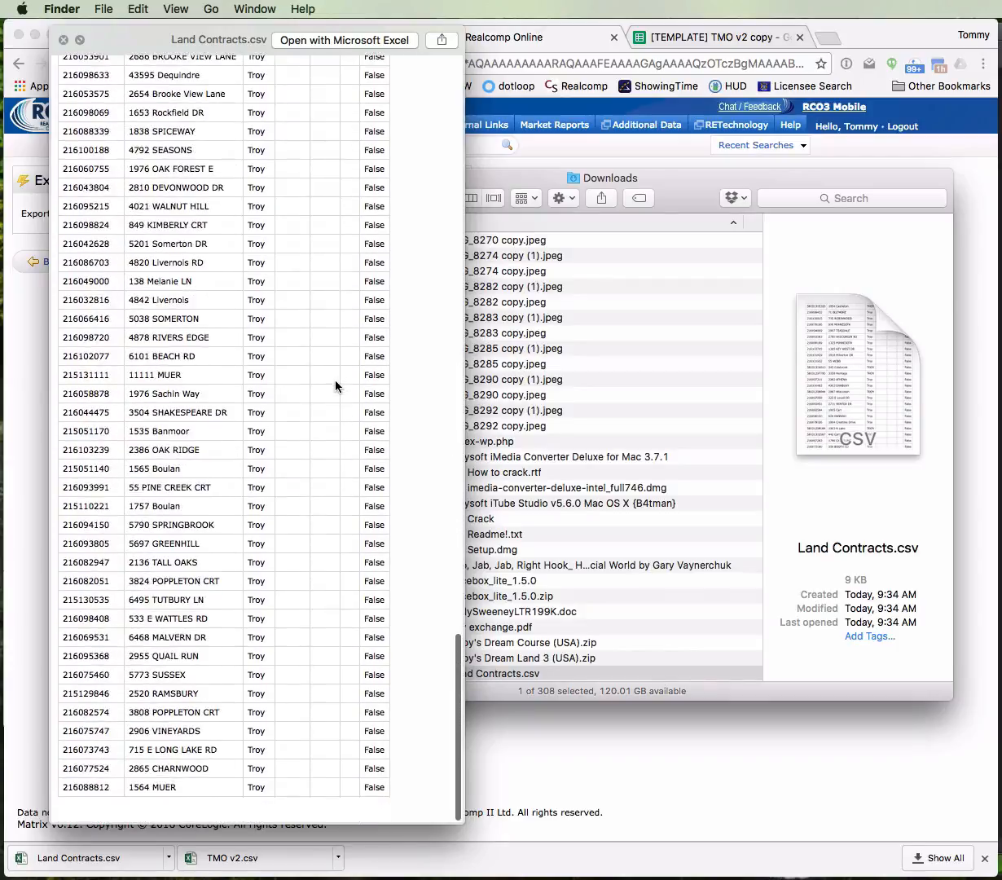
scroll(336, 384, up, 10)
scroll(333, 414, down, 10)
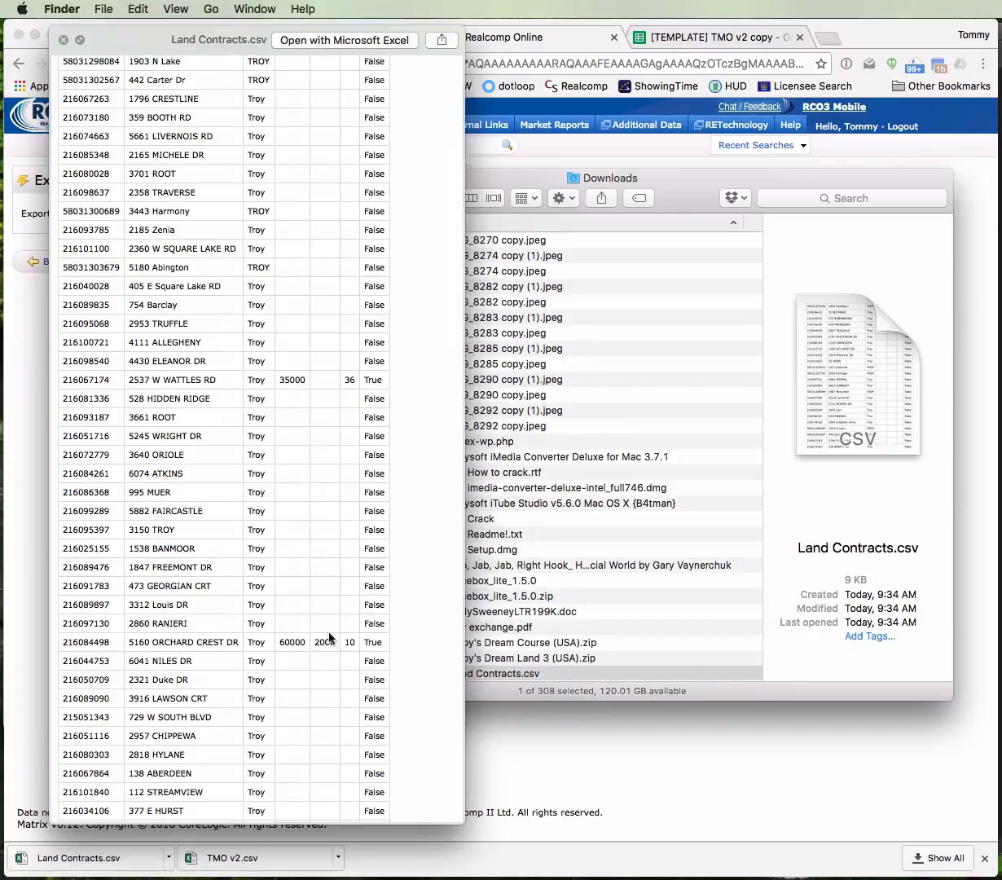
scroll(275, 564, up, 8)
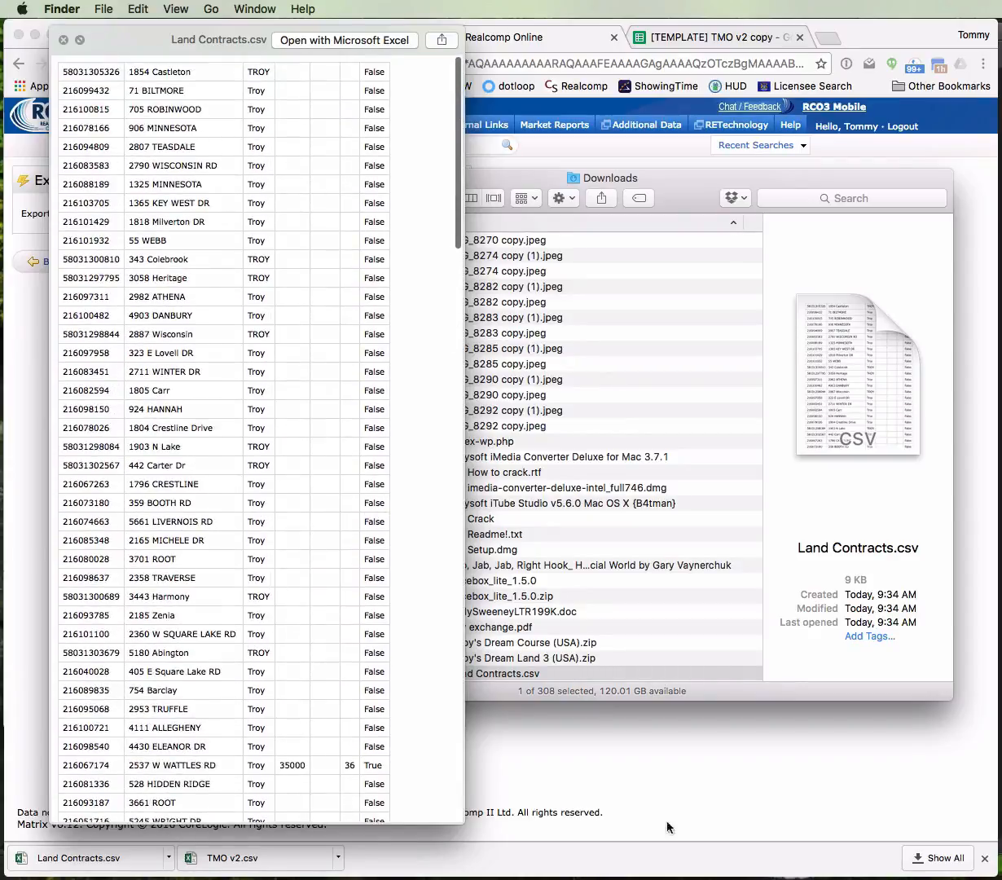
click(565, 746)
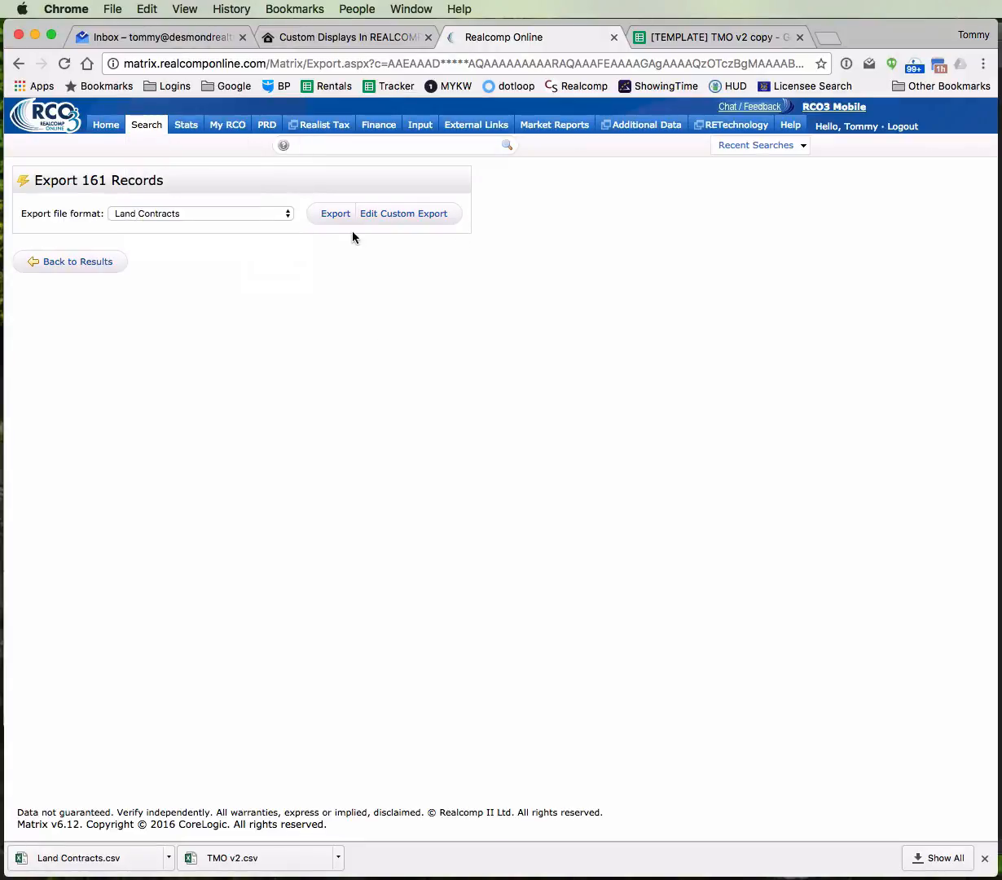
Export the Troy listings again as Land Contracts and open that custom export's definition for editing
click(335, 213)
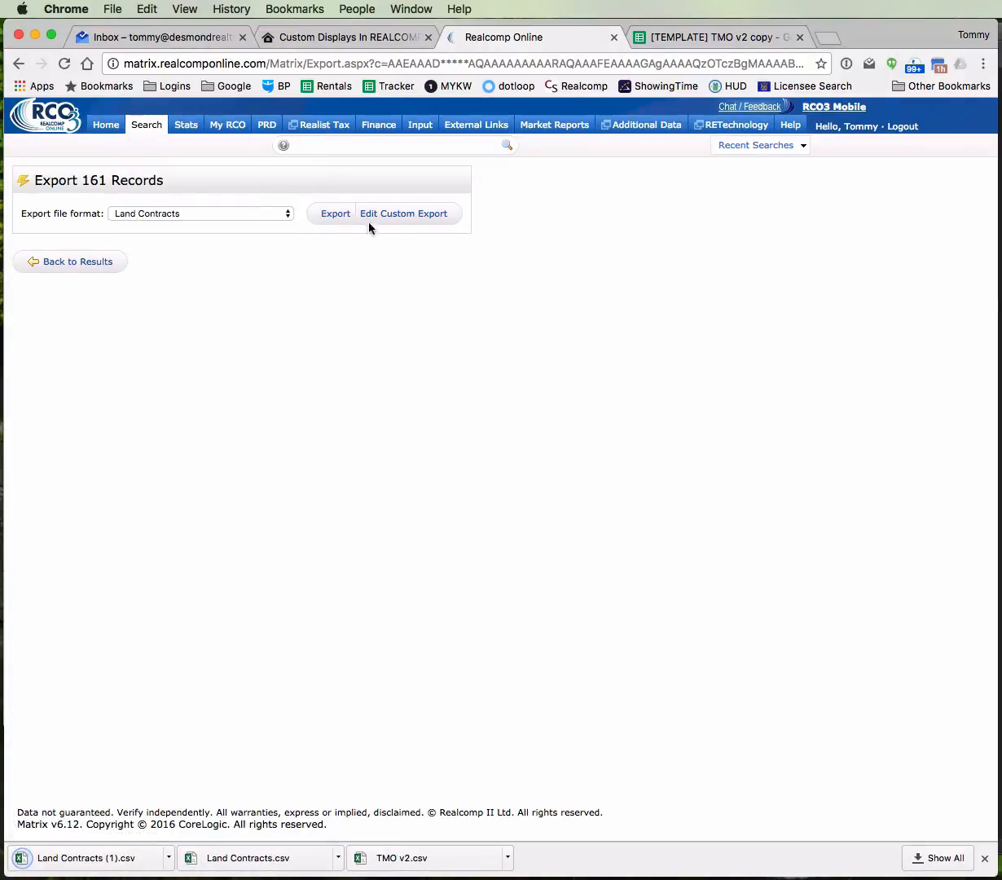
click(396, 214)
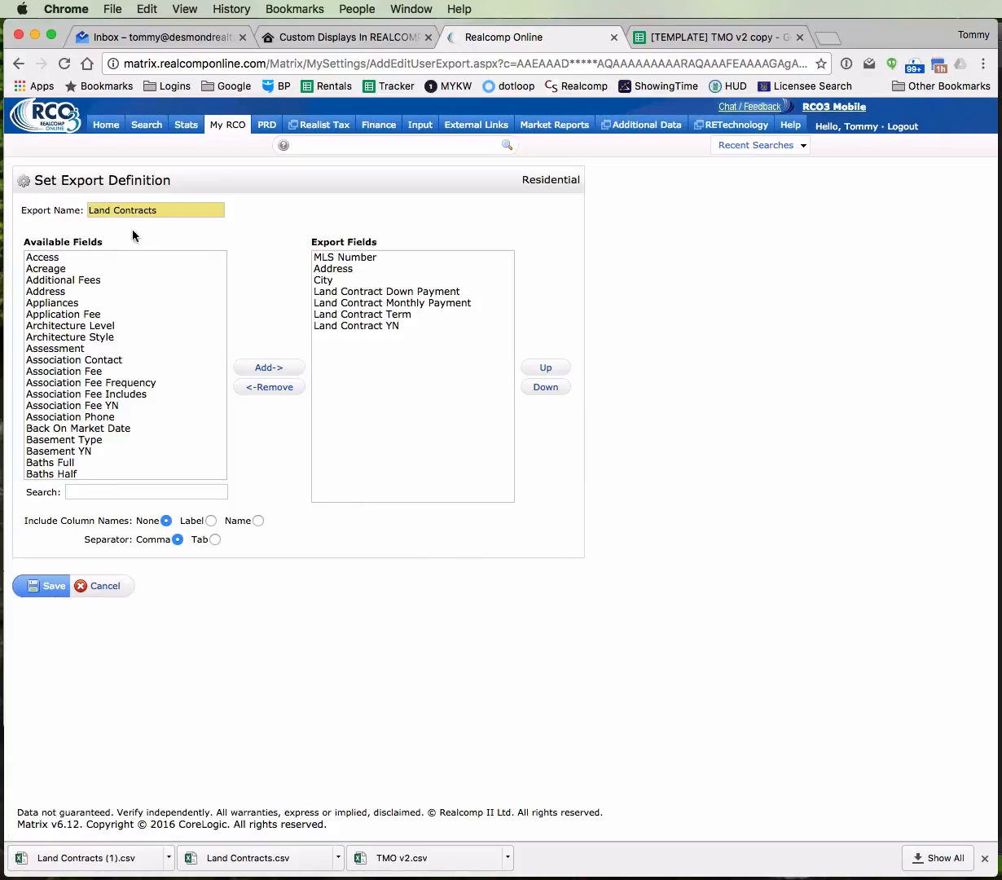
Compare the header row of the spreadsheet's tmodata sheet with the Land Contracts.csv preview, and close the preview and Downloads window
click(664, 37)
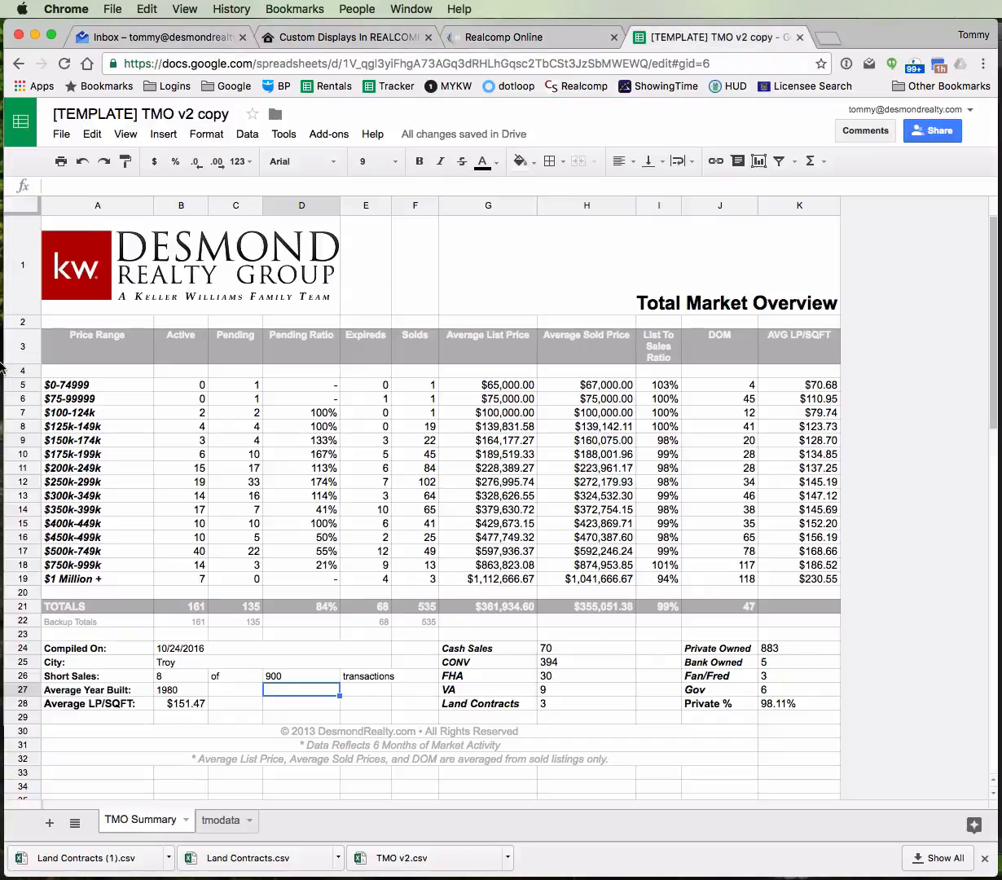
click(220, 819)
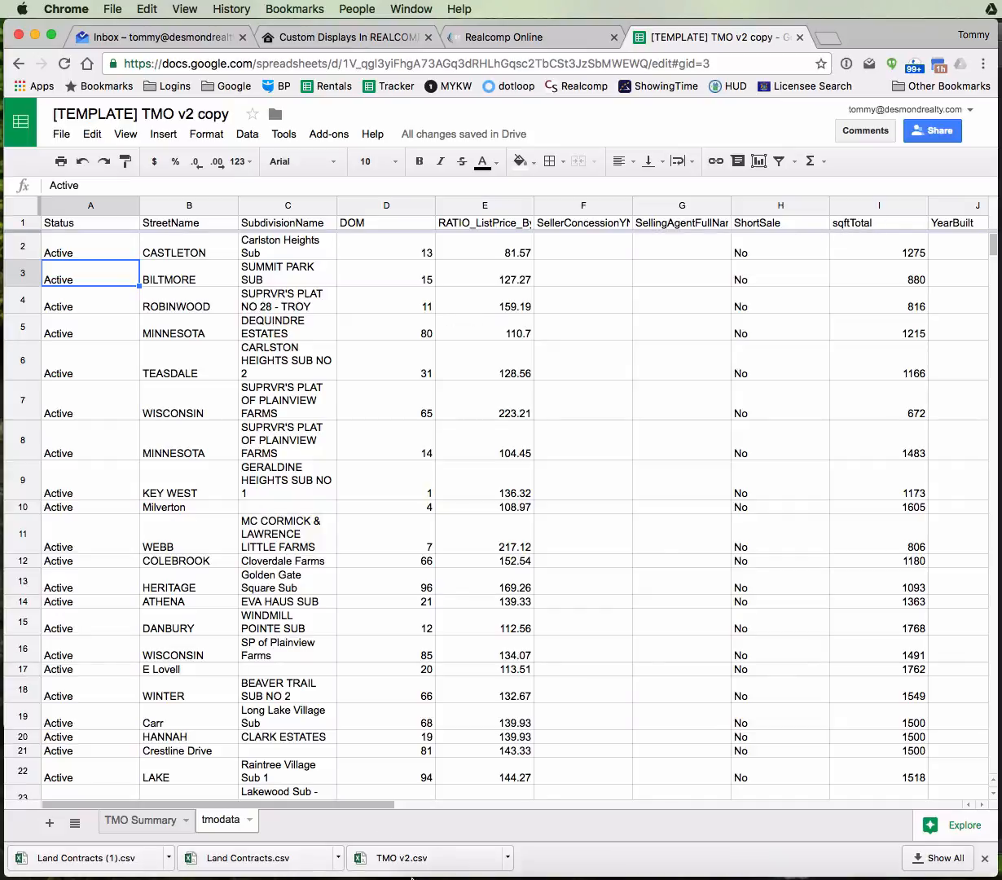
mouse_move(236, 877)
click(431, 842)
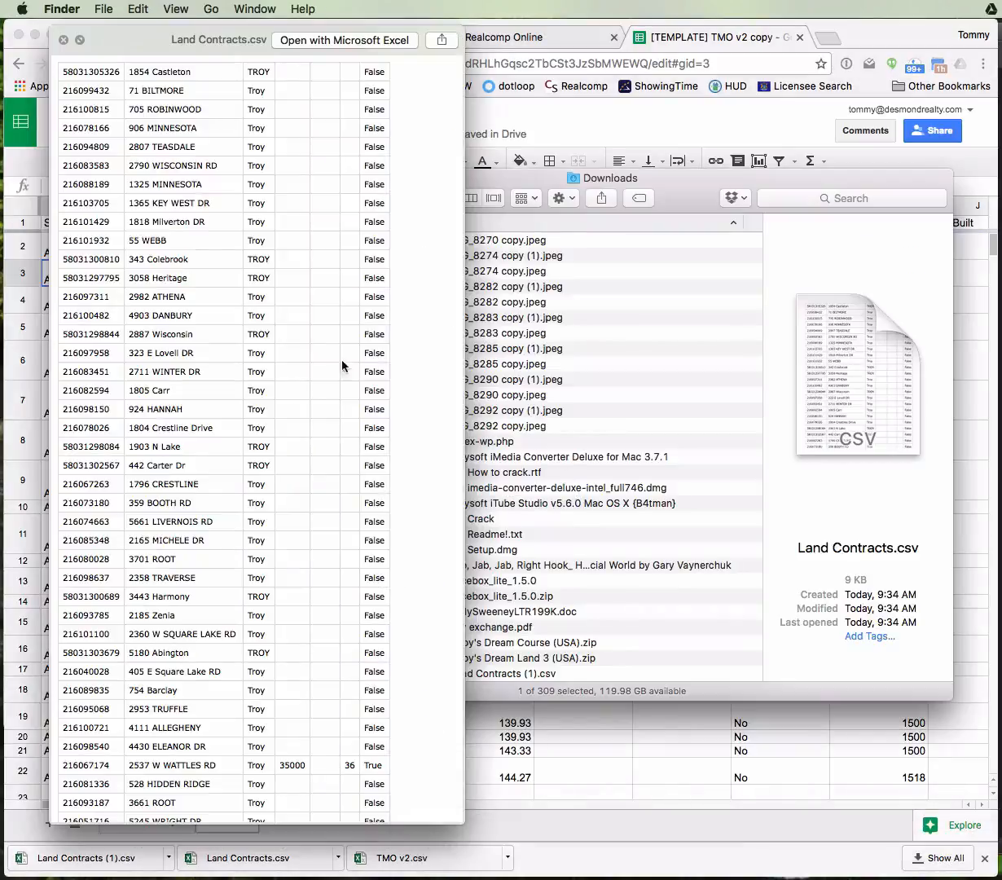
scroll(167, 99, up, 3)
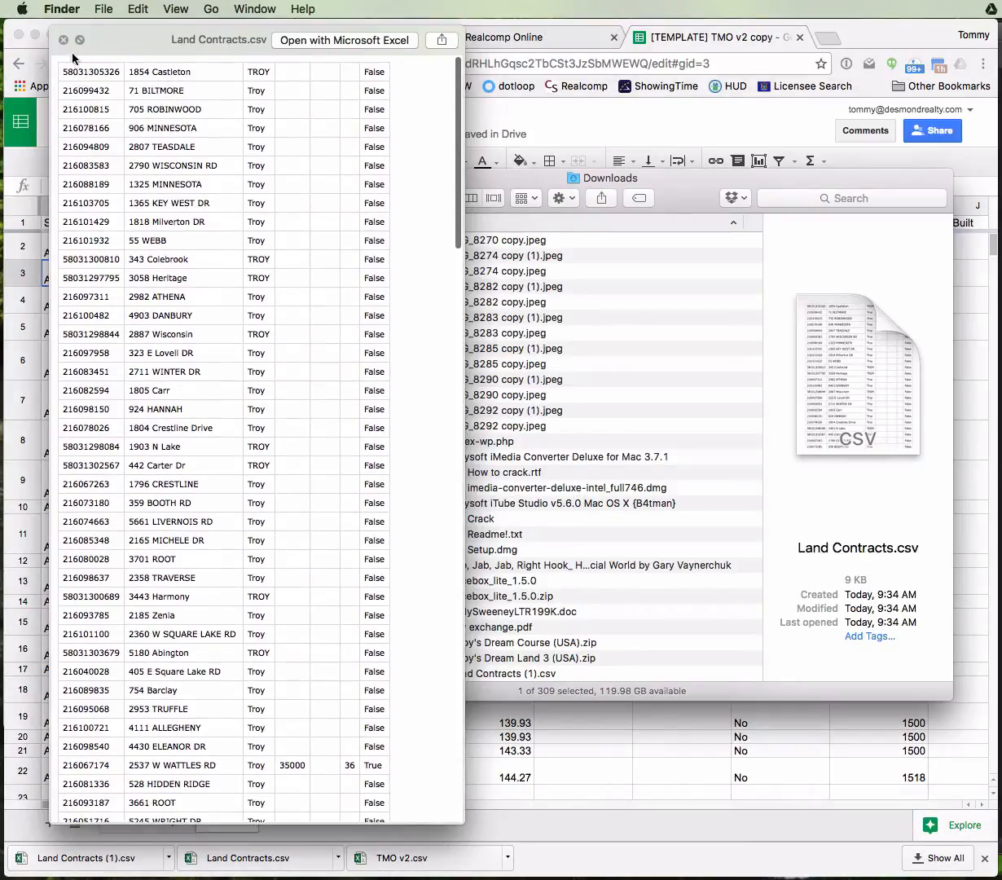
drag(142, 41, 258, 97)
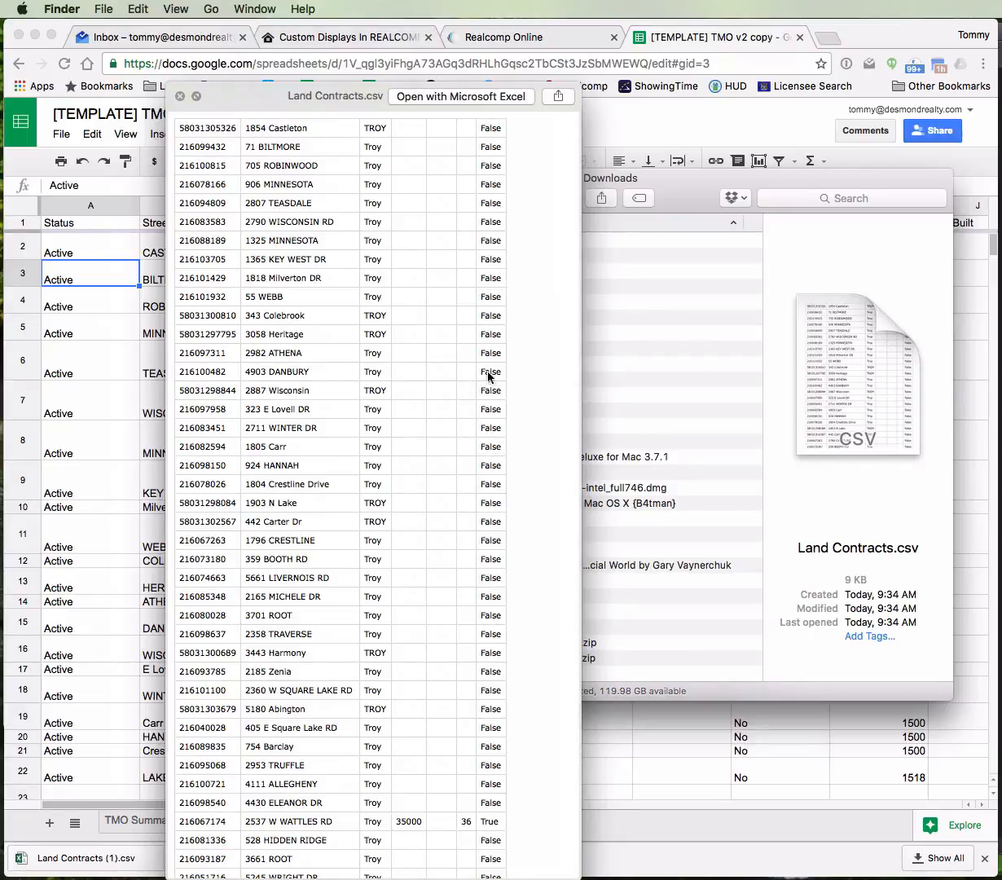
scroll(489, 374, down, 10)
scroll(489, 383, up, 10)
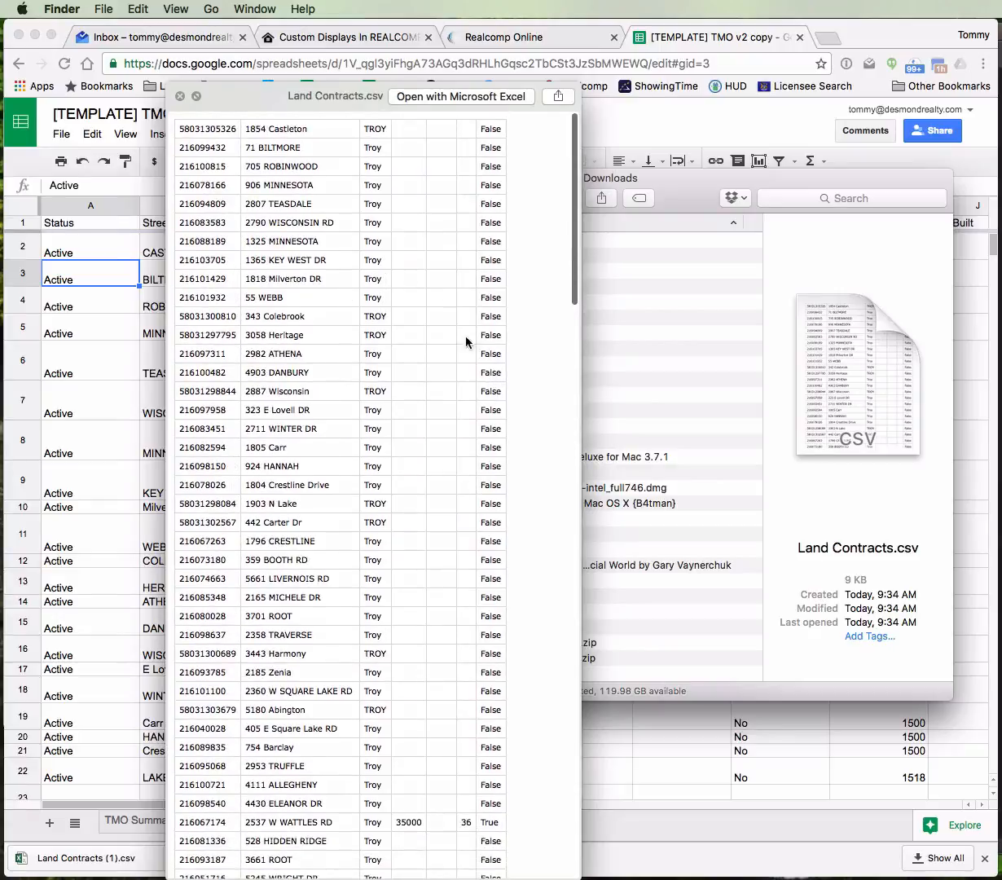
scroll(462, 316, down, 8)
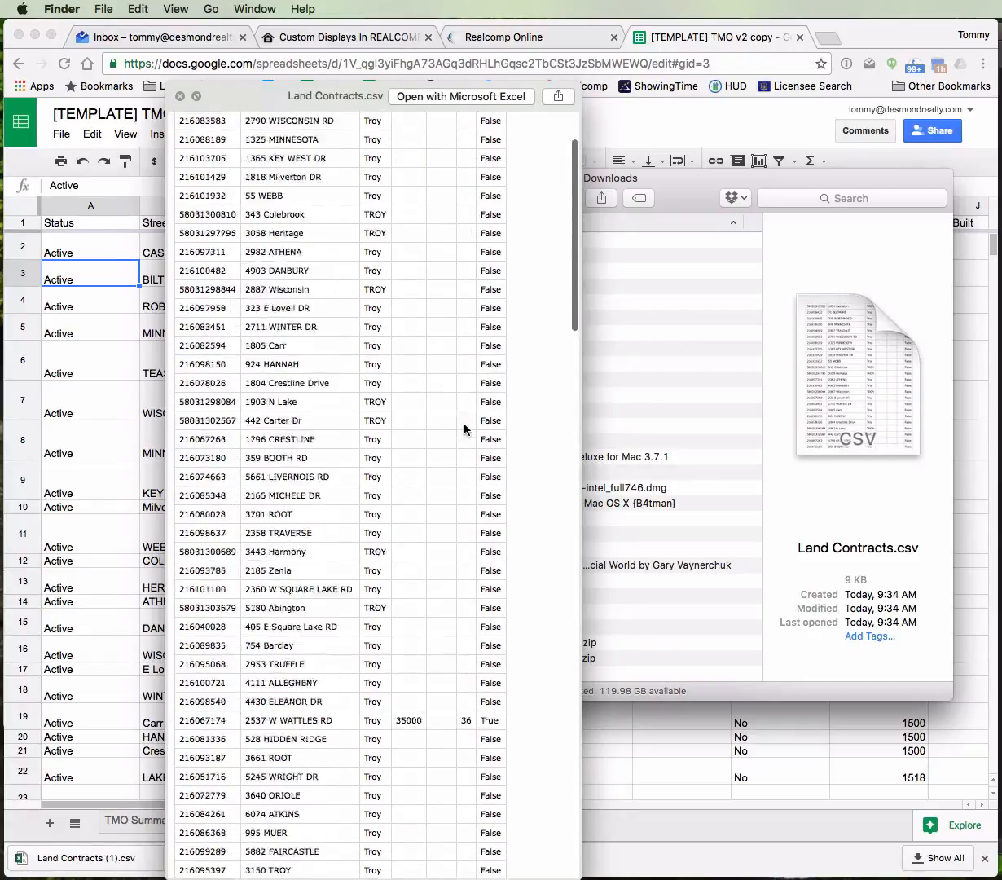
scroll(398, 267, up, 8)
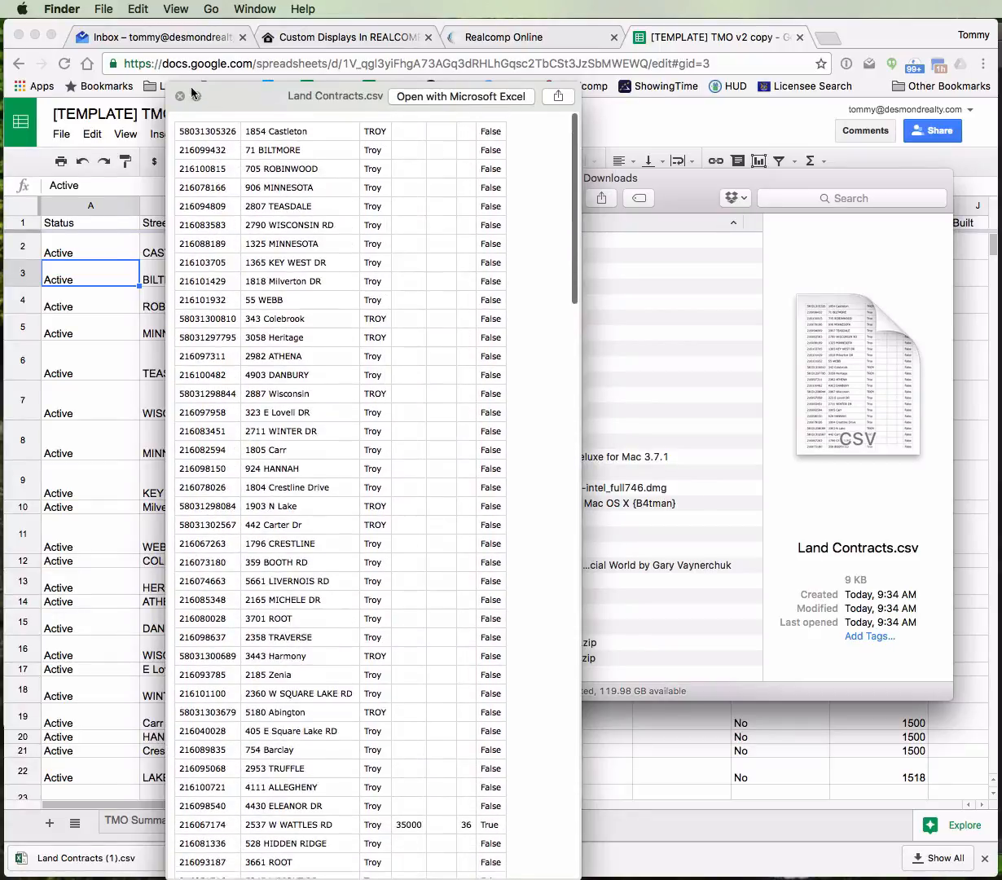
click(180, 95)
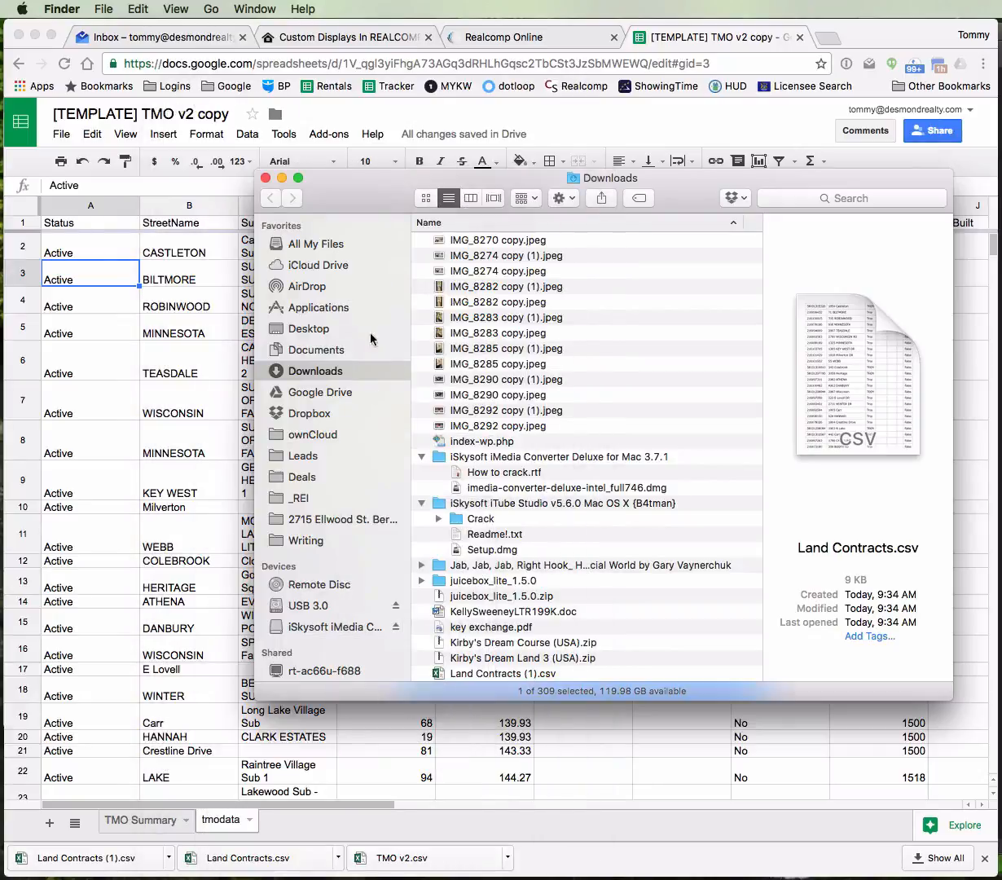
click(264, 178)
Set the Land Contracts export definition in Realcomp Online to include column names as Name
click(507, 37)
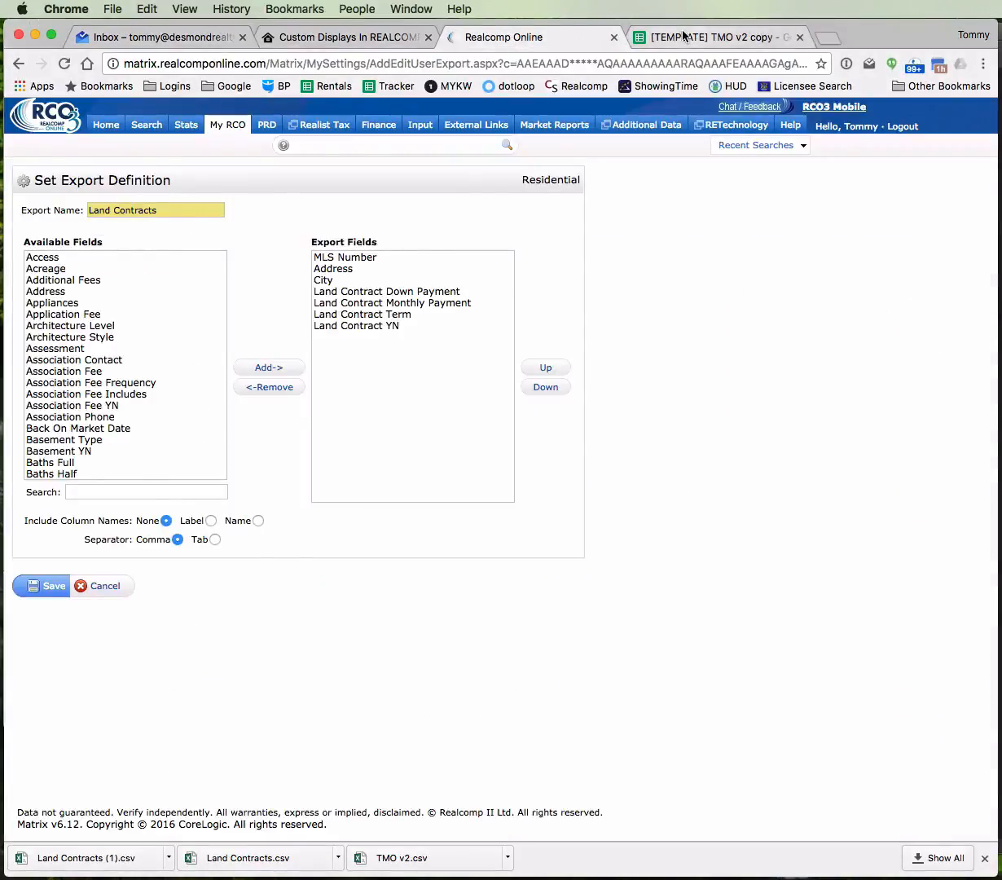
click(643, 37)
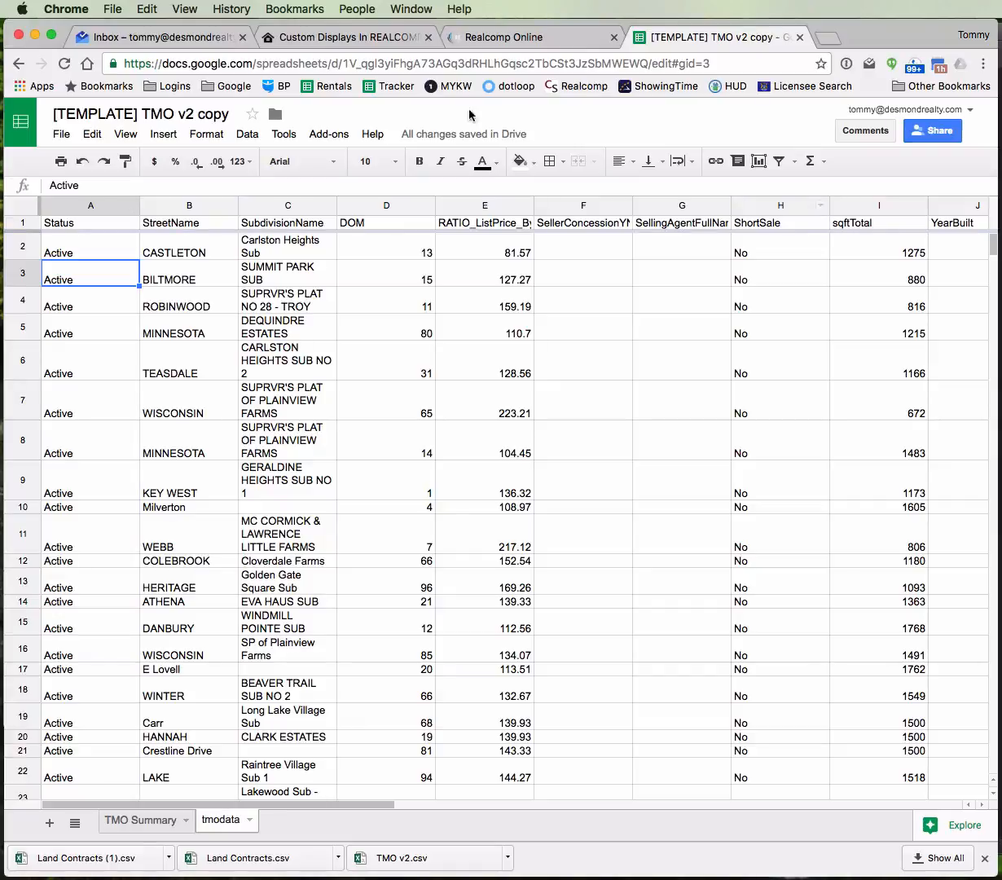
click(514, 36)
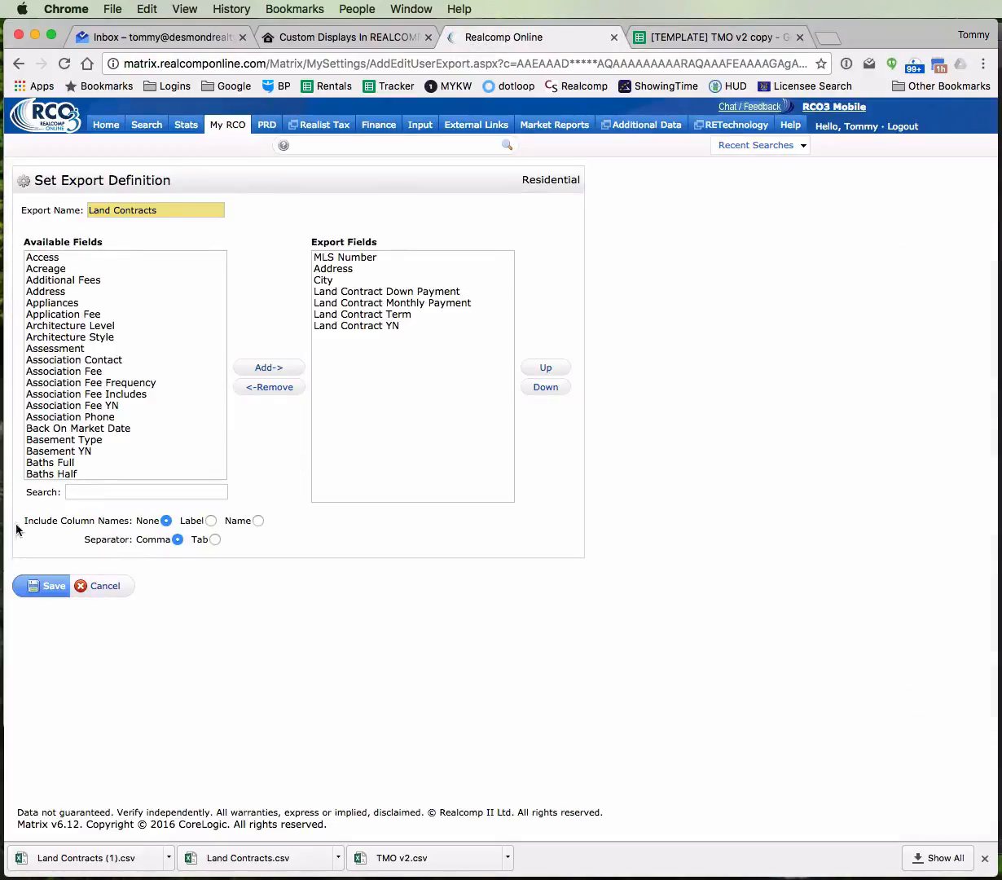
drag(24, 520, 367, 528)
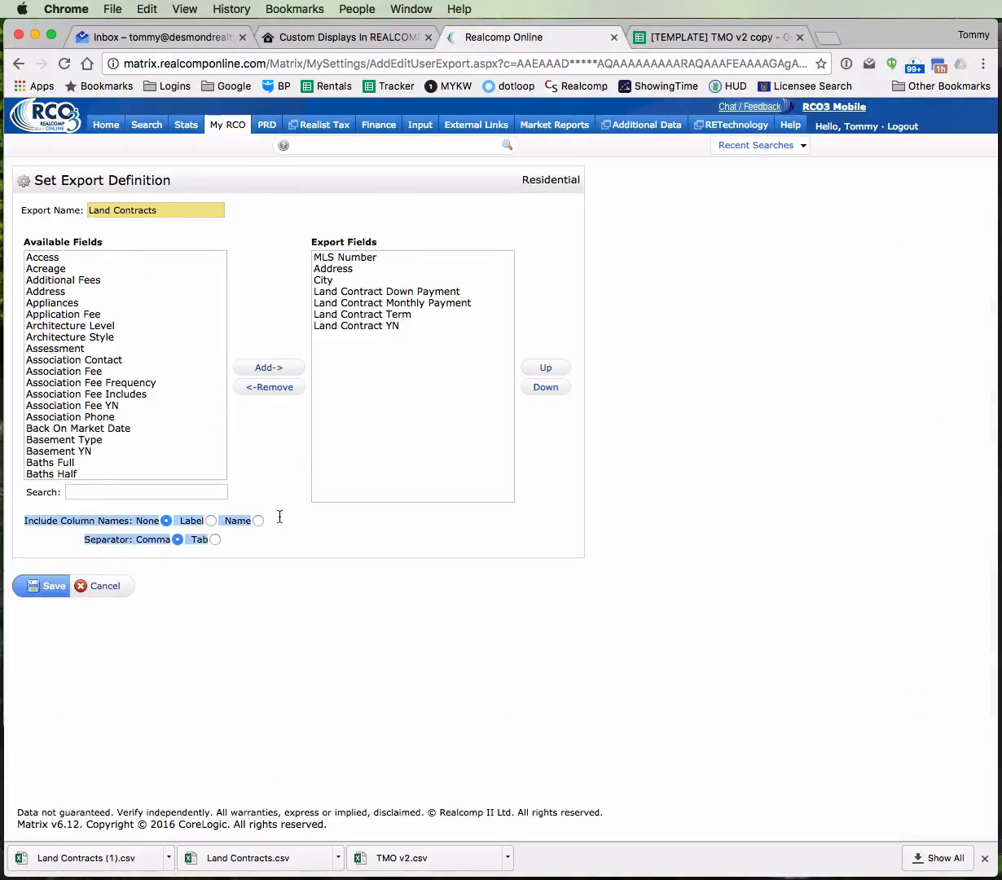
click(229, 540)
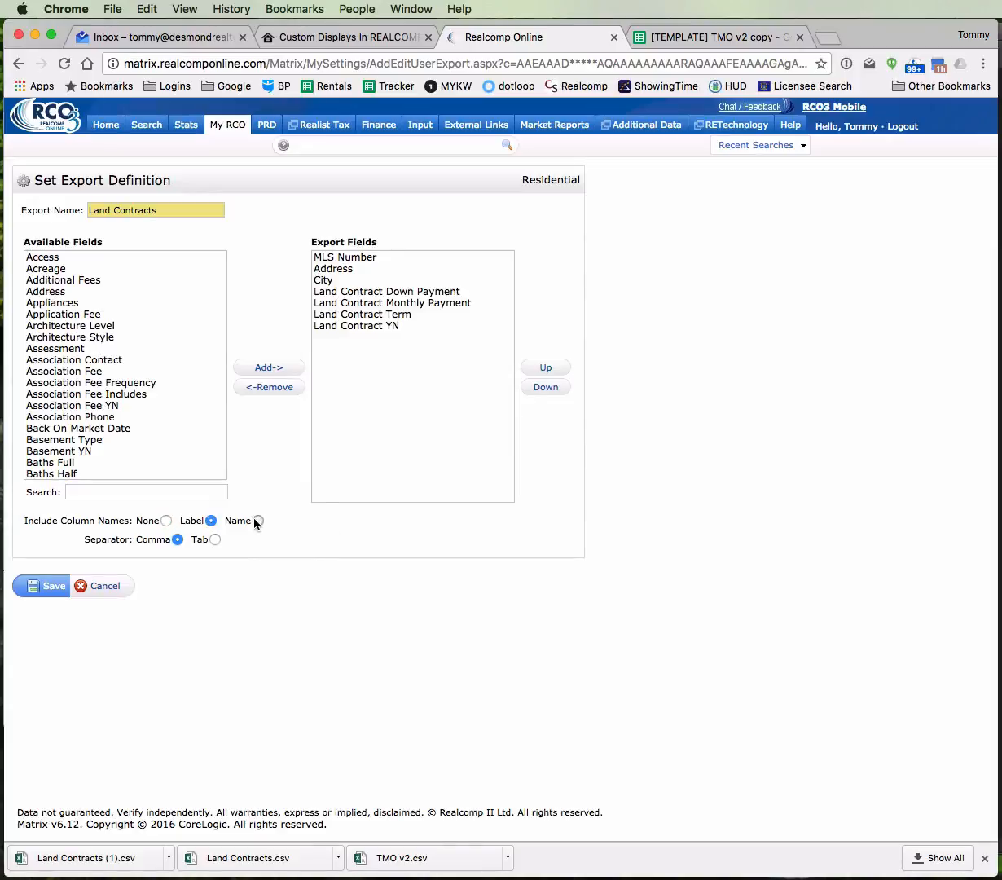
click(257, 520)
Review the tmodata headers and the Custom Displays in REALCOMP blog post, return to the export definition and dismiss the downloads bar
click(710, 37)
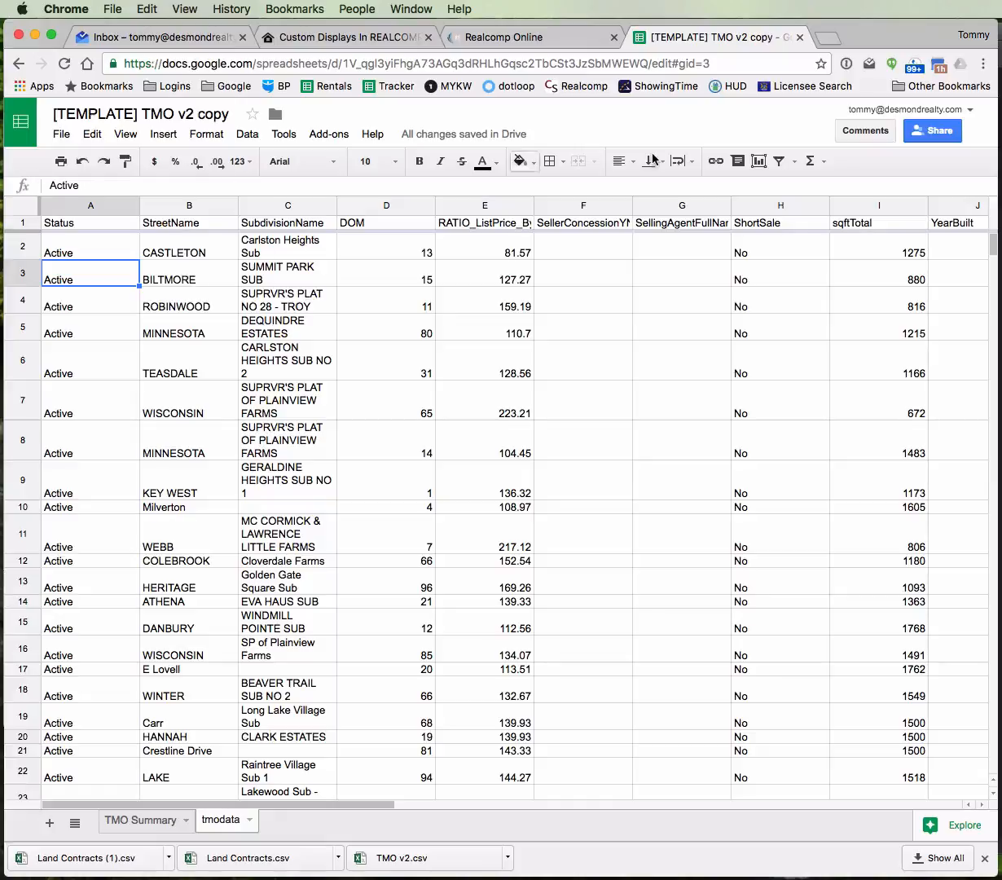
click(488, 37)
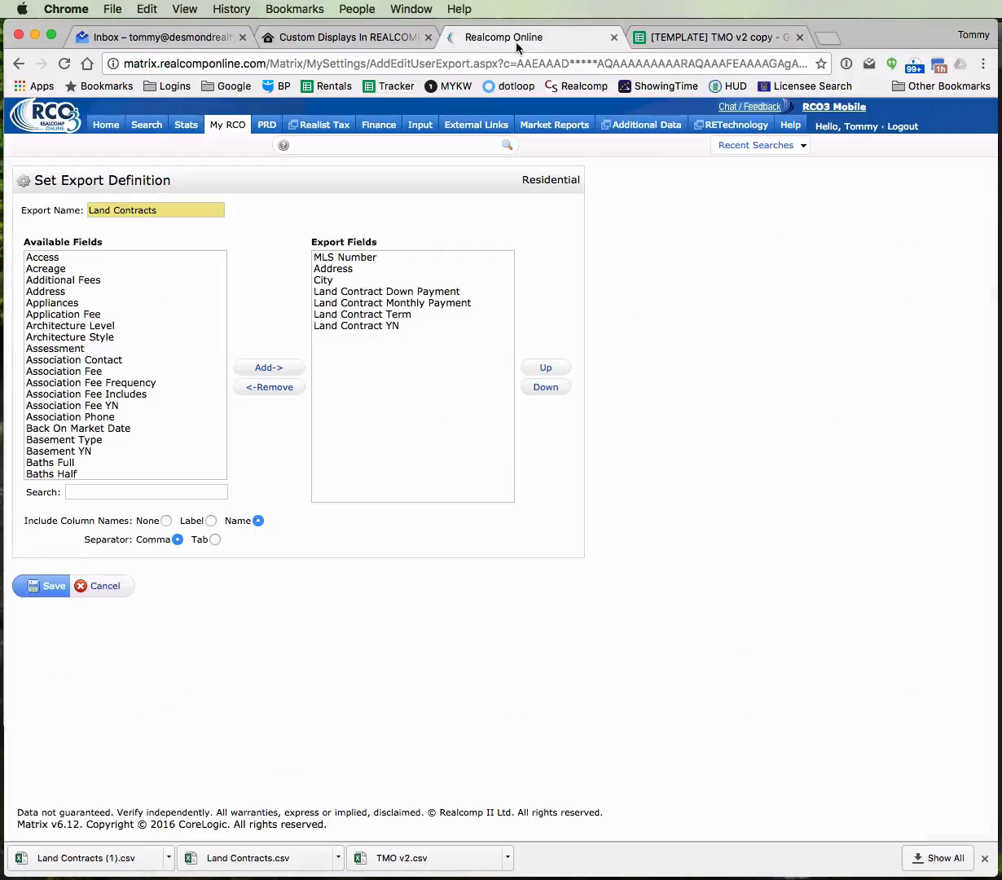
click(669, 41)
click(521, 46)
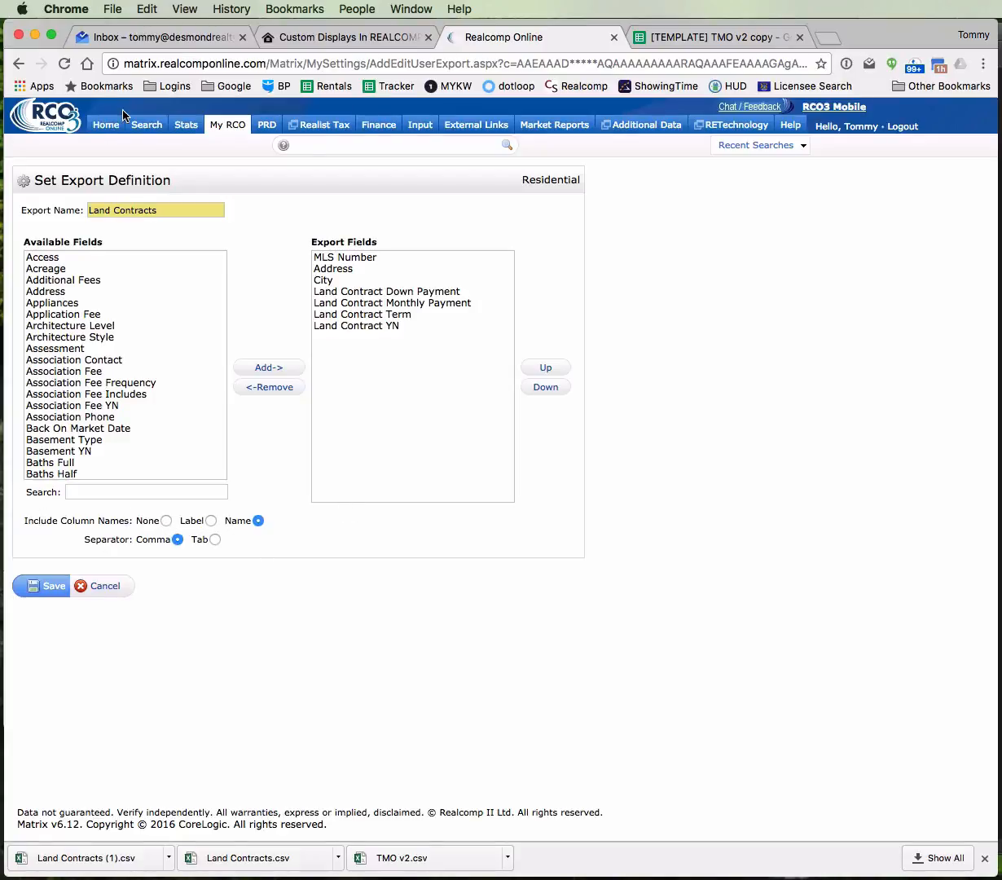
mouse_move(221, 130)
click(676, 36)
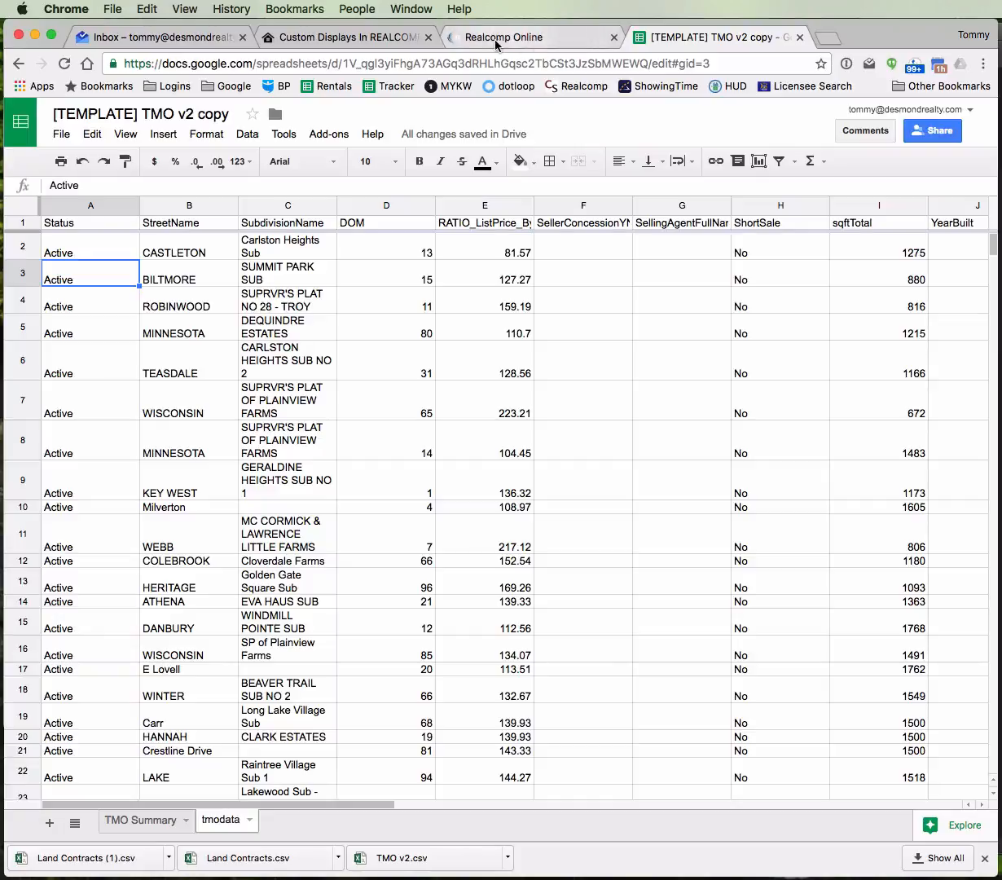
click(345, 36)
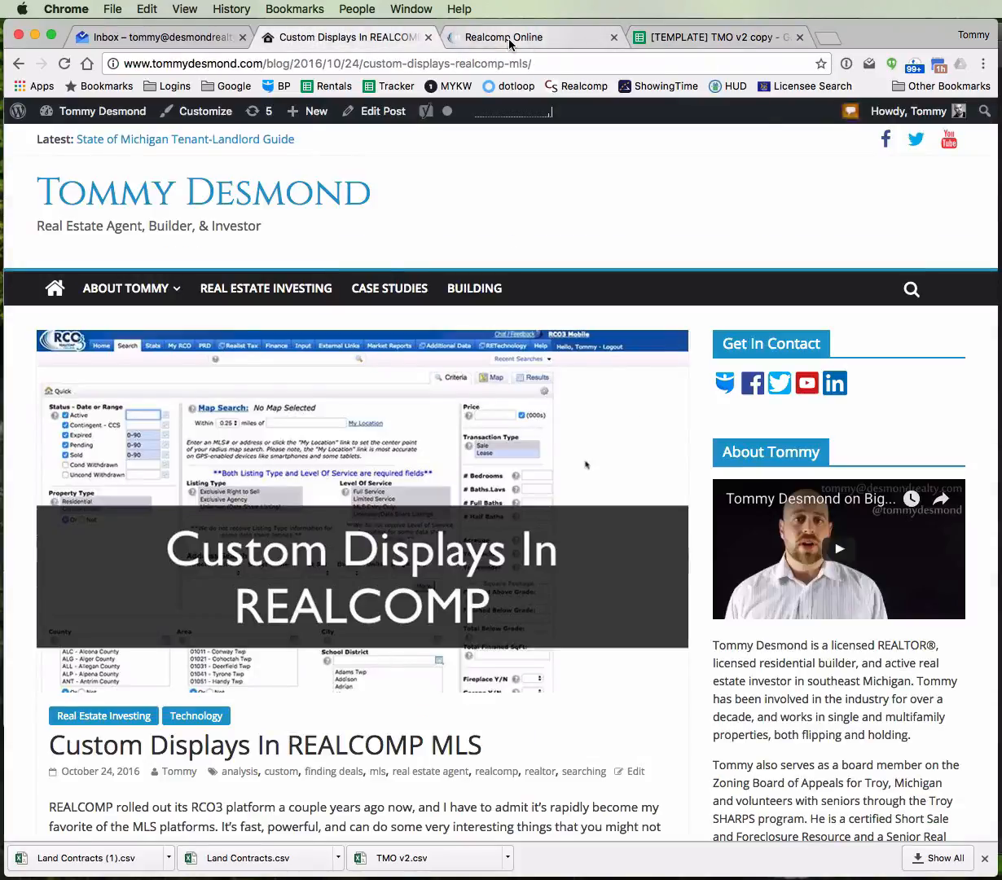
click(488, 37)
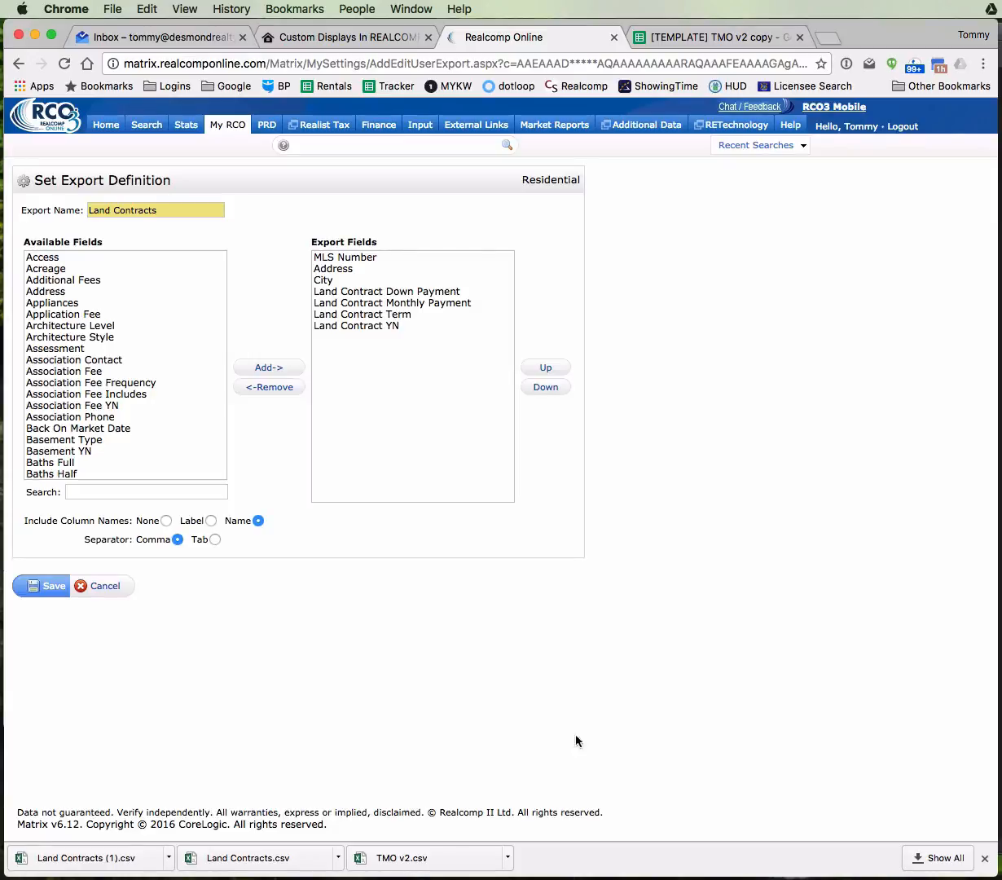
click(984, 857)
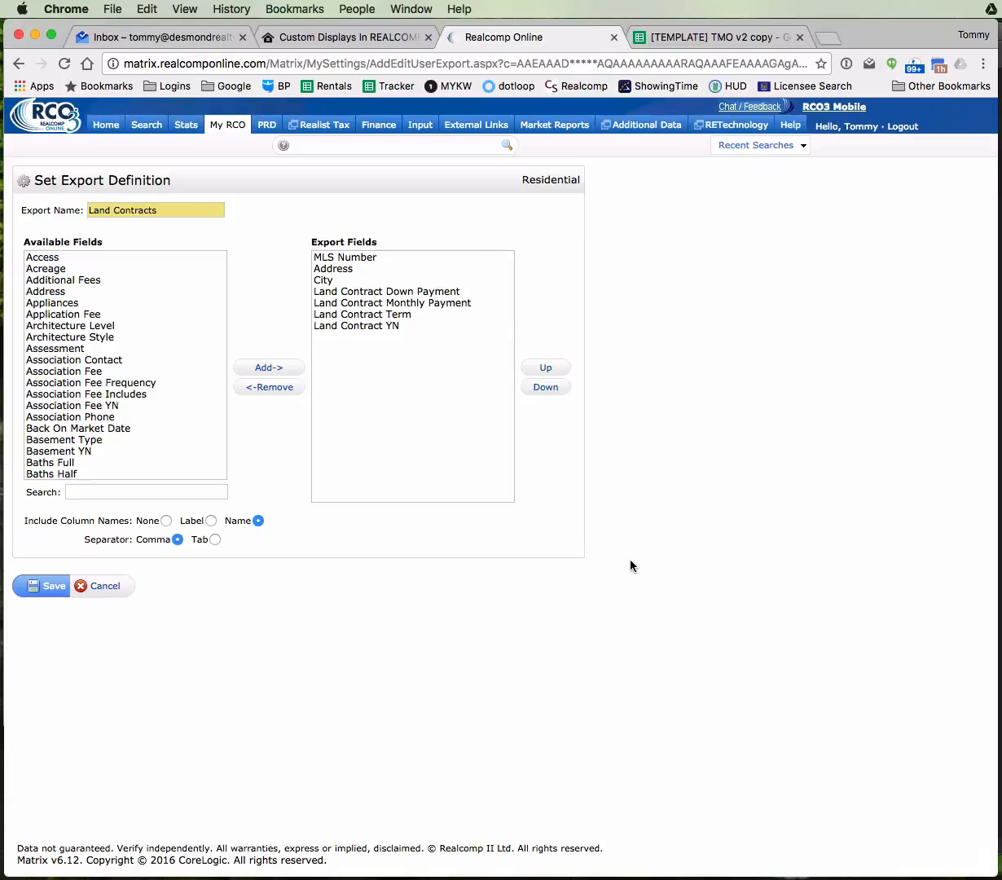